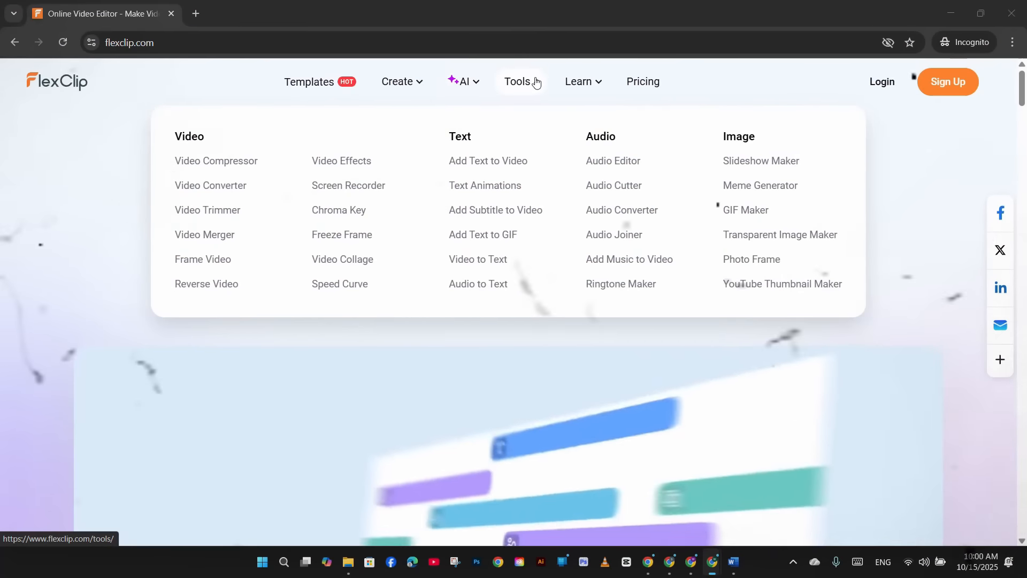
Look through the FlexClip home page menus and the AI Tools catalogue of image, video and audio tools.
mouse_move(560, 81)
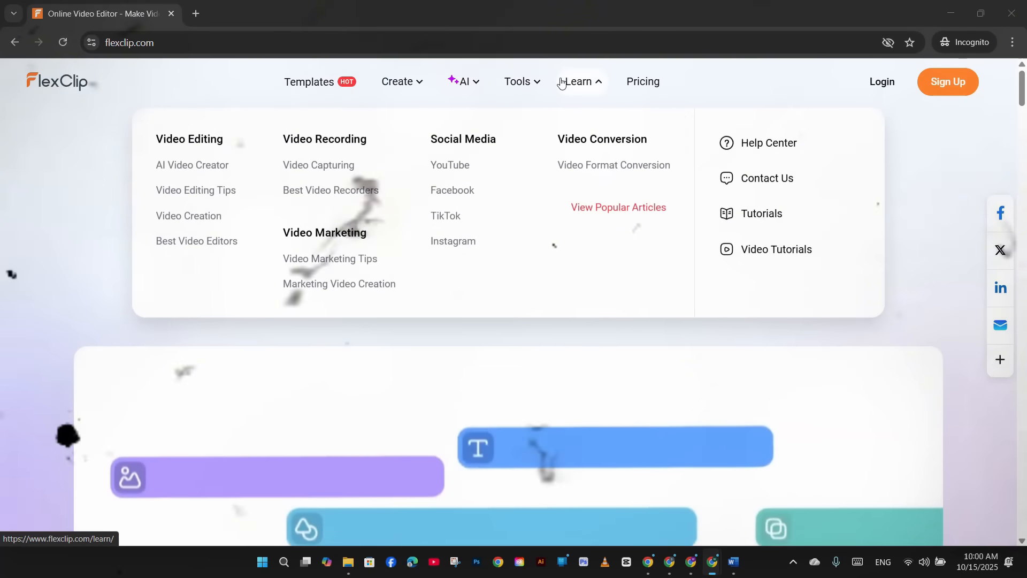
mouse_move(458, 80)
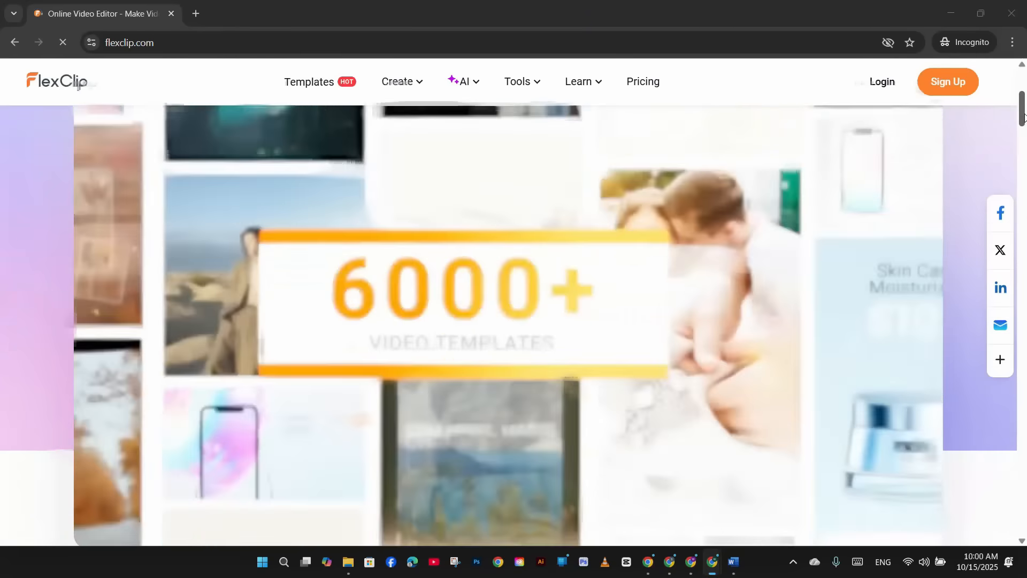
left_click_drag(1023, 115, 1024, 177)
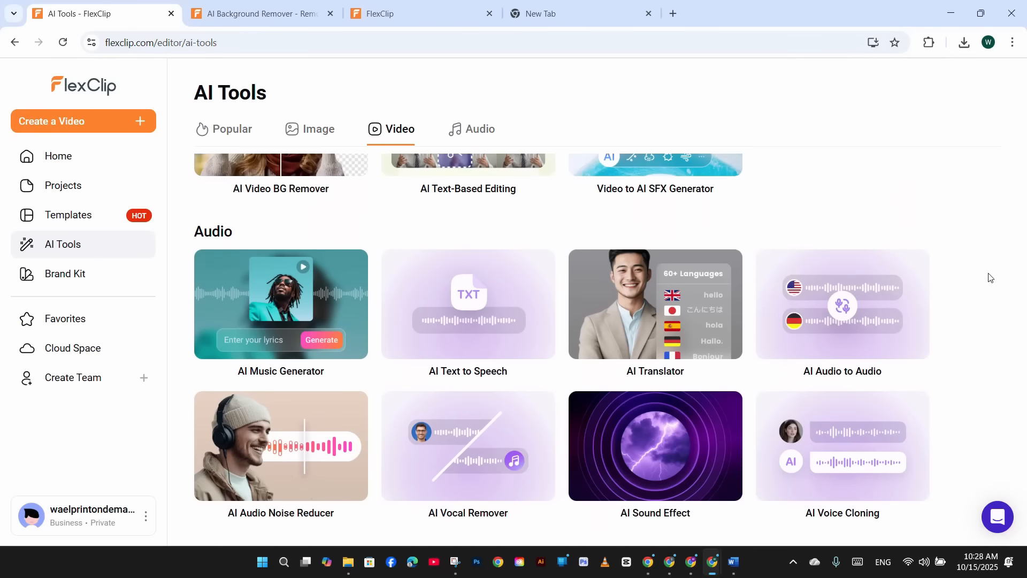
scroll(989, 277, "up", 20)
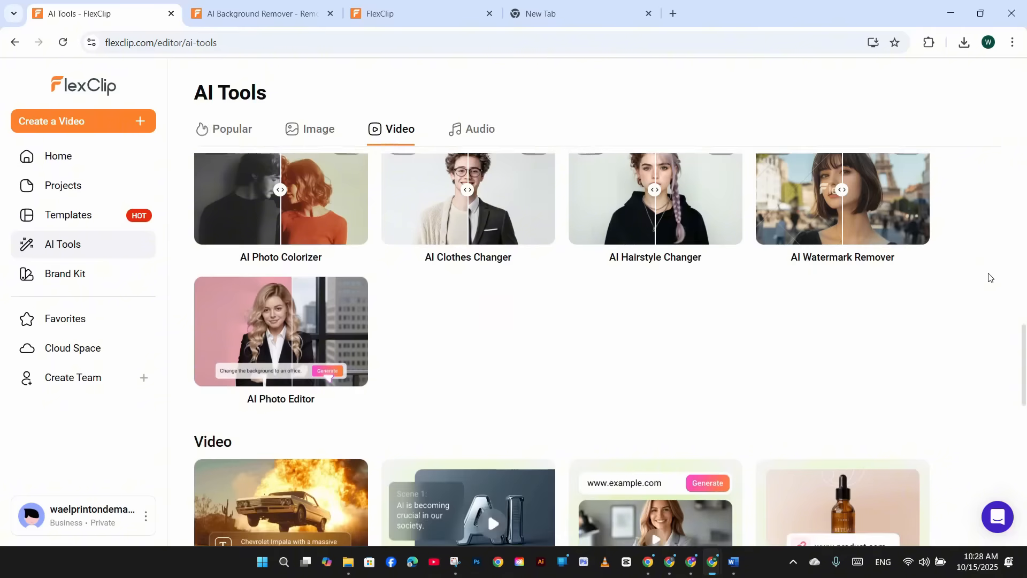
scroll(489, 337, "down", 5)
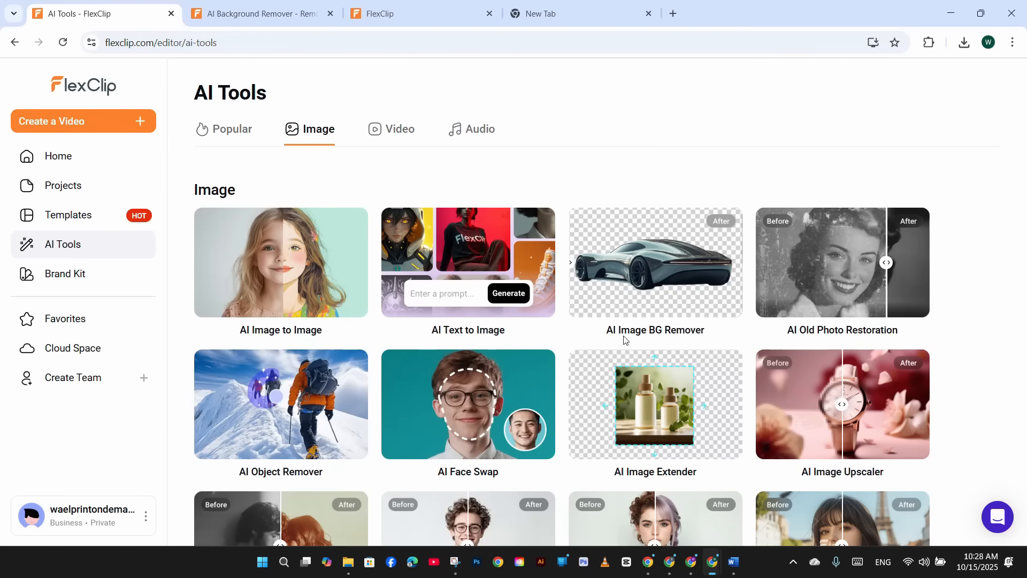
scroll(990, 277, "down", 2)
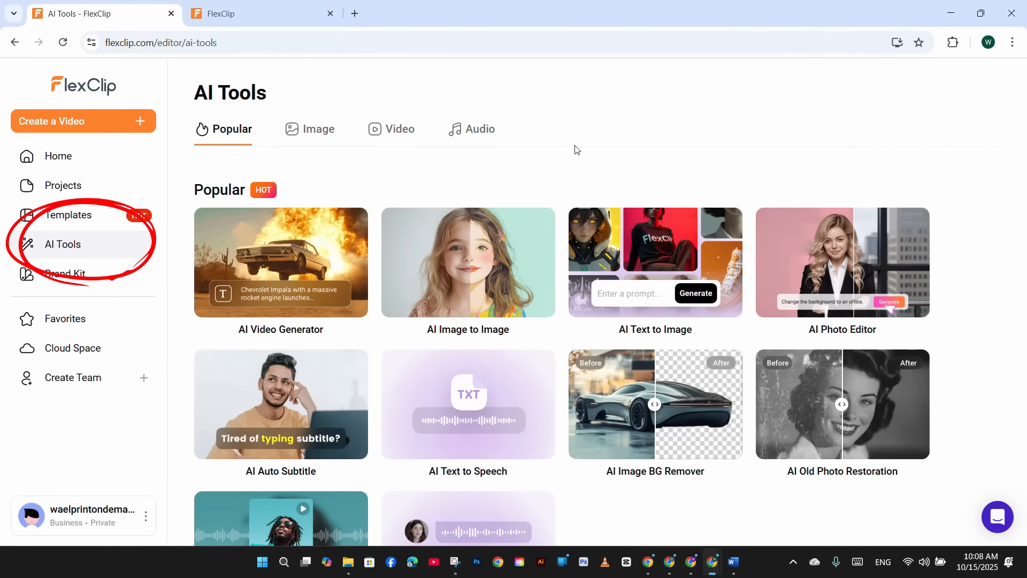
Open the AI Text to Image tool from the website and launch its generator with the sample FlexClip logo prompt.
left_click(637, 256)
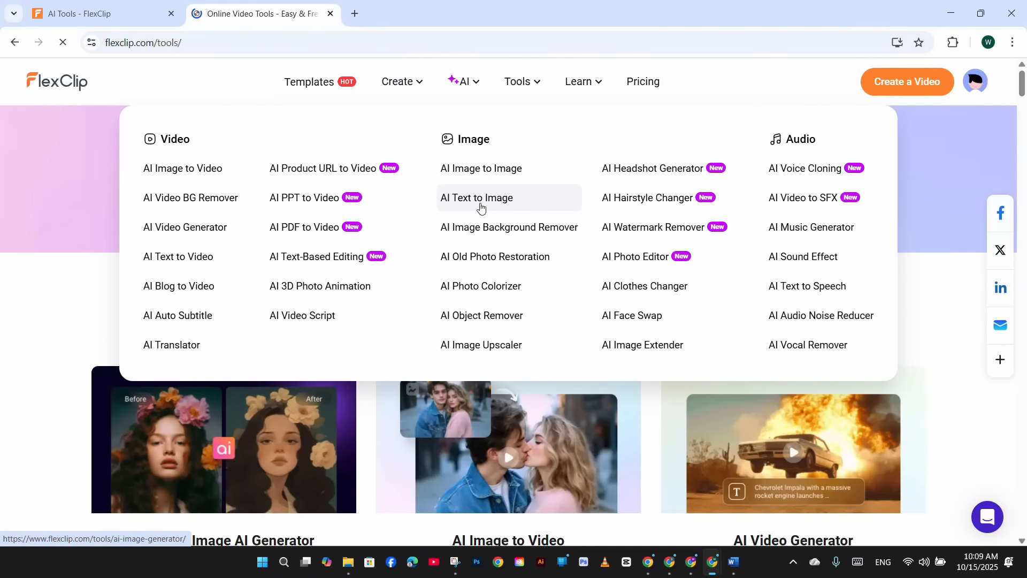
left_click(479, 199)
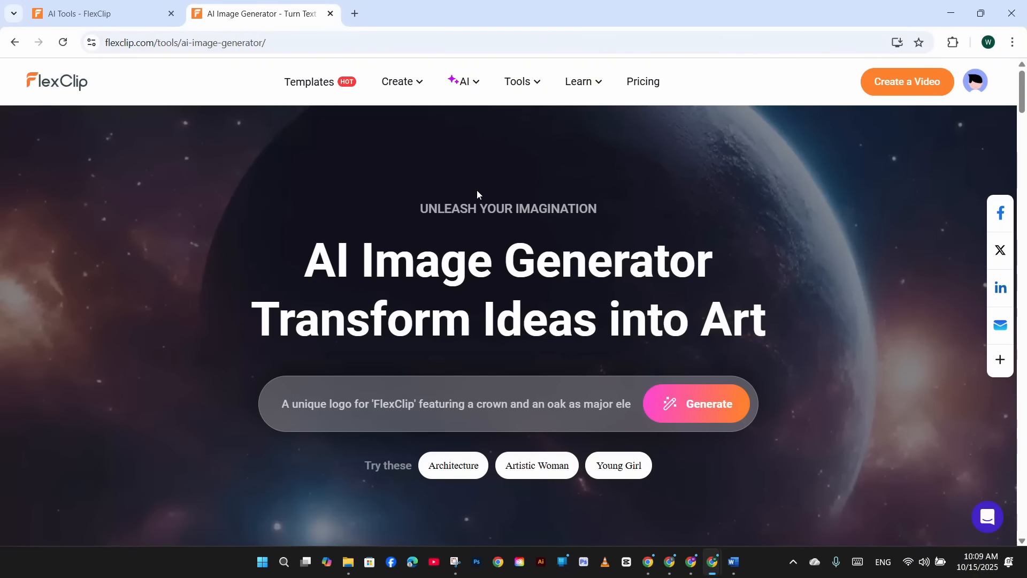
scroll(818, 200, "down", 7)
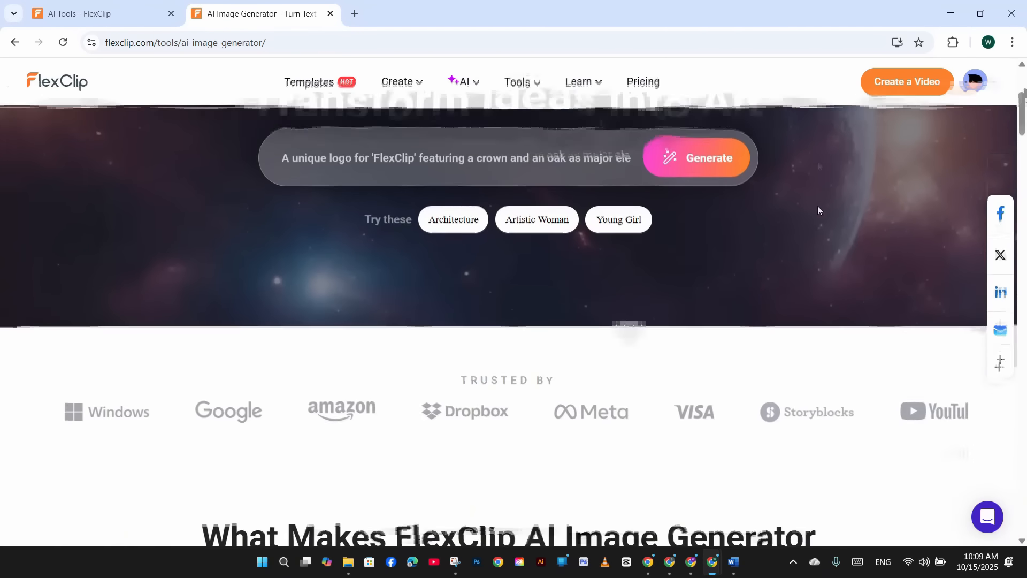
scroll(730, 256, "up", 6)
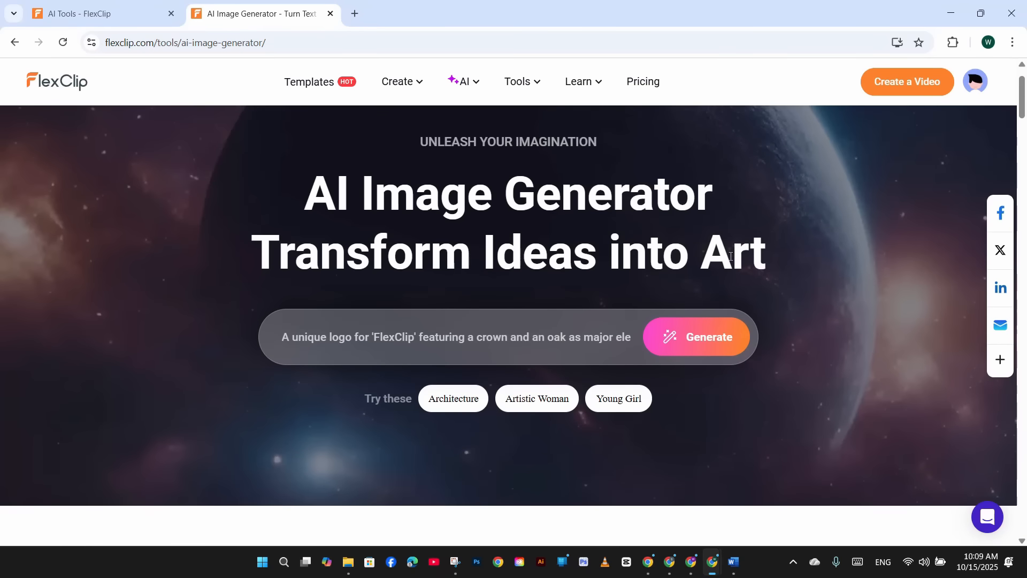
left_click(686, 353)
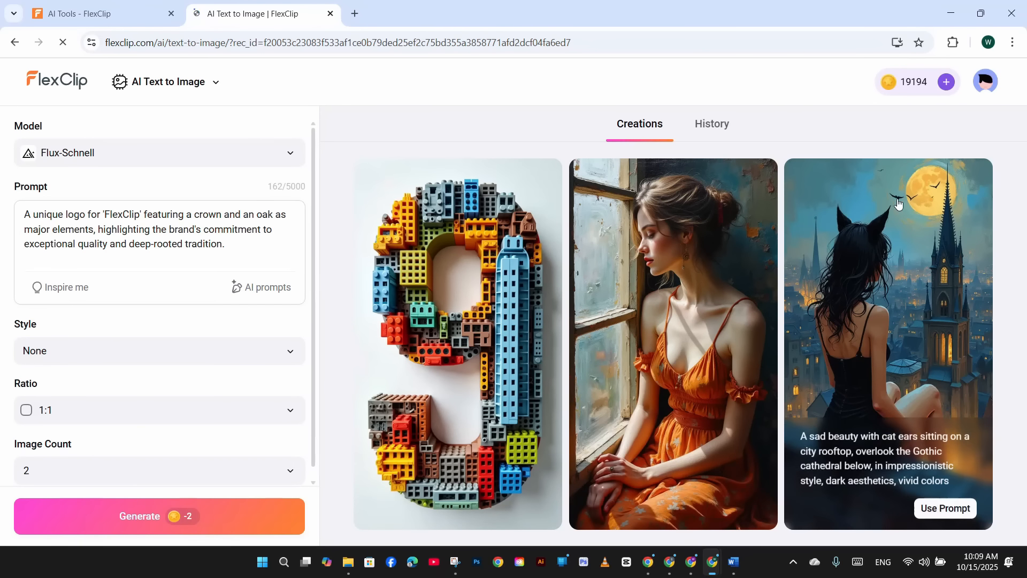
Check the generation history, return to the sample creations, and set the image model to Bytedance-Seedream-4.
left_click(710, 129)
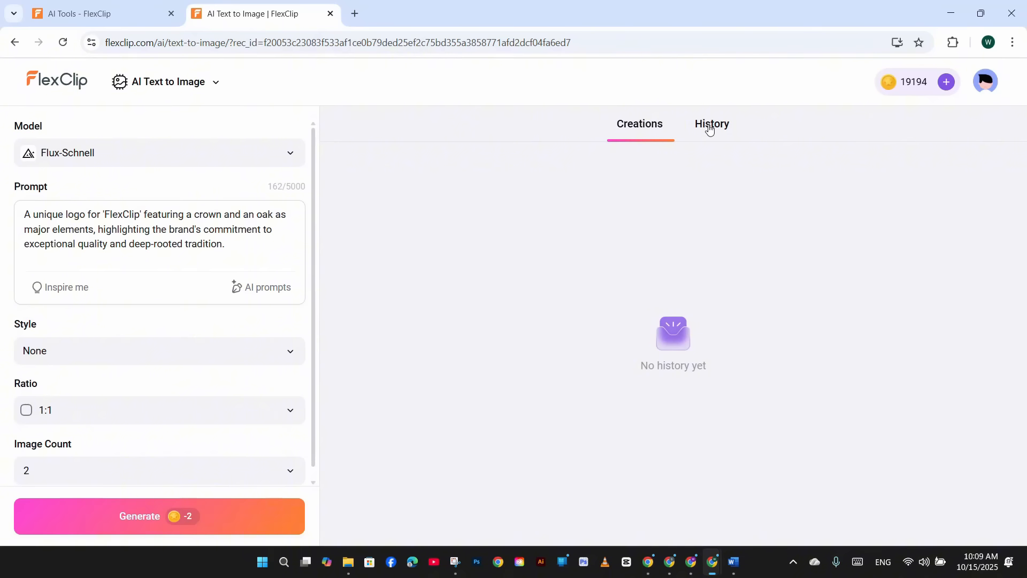
left_click(641, 128)
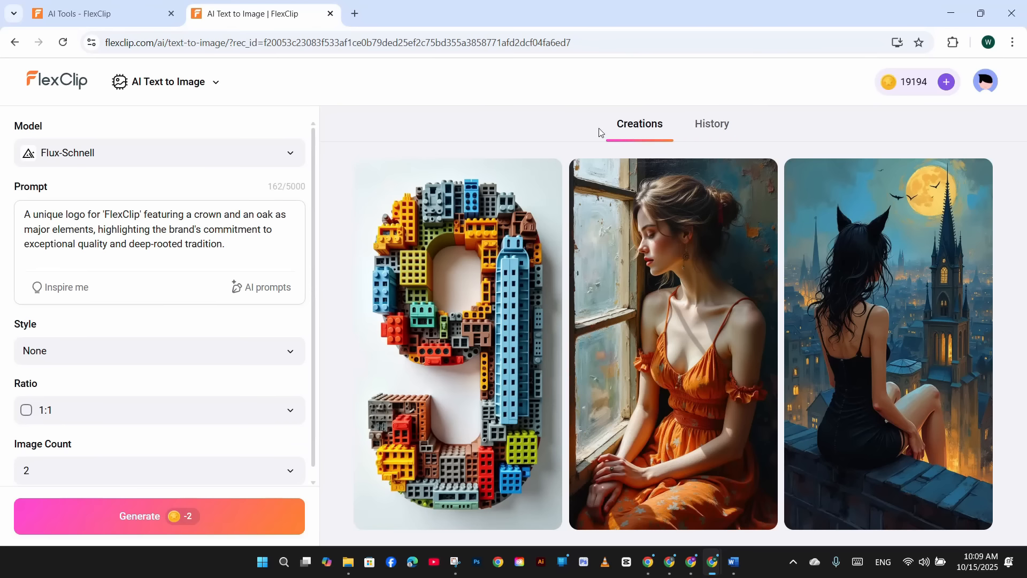
left_click(237, 157)
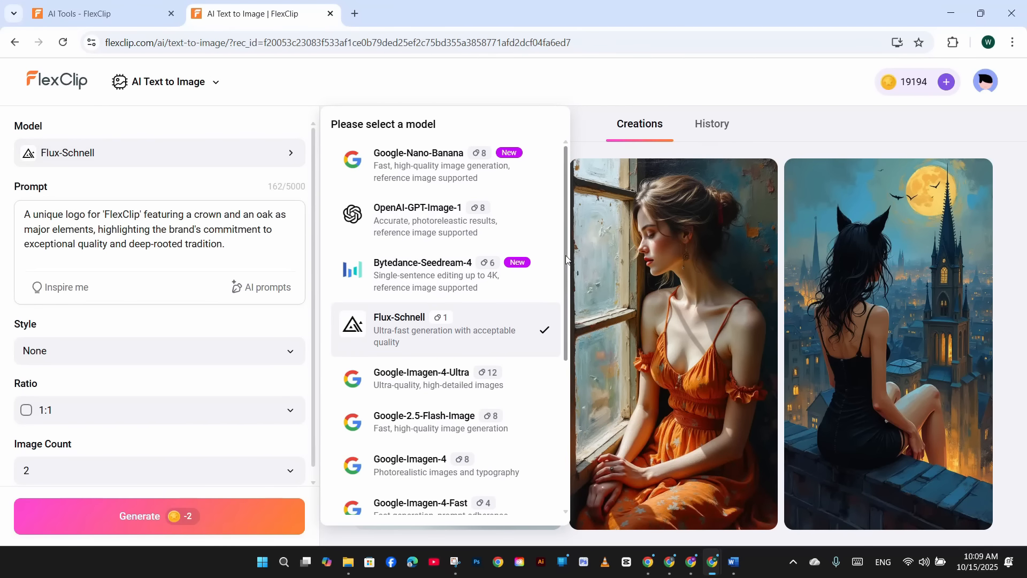
scroll(565, 316, "down", 2)
left_click_drag(566, 316, 553, 255)
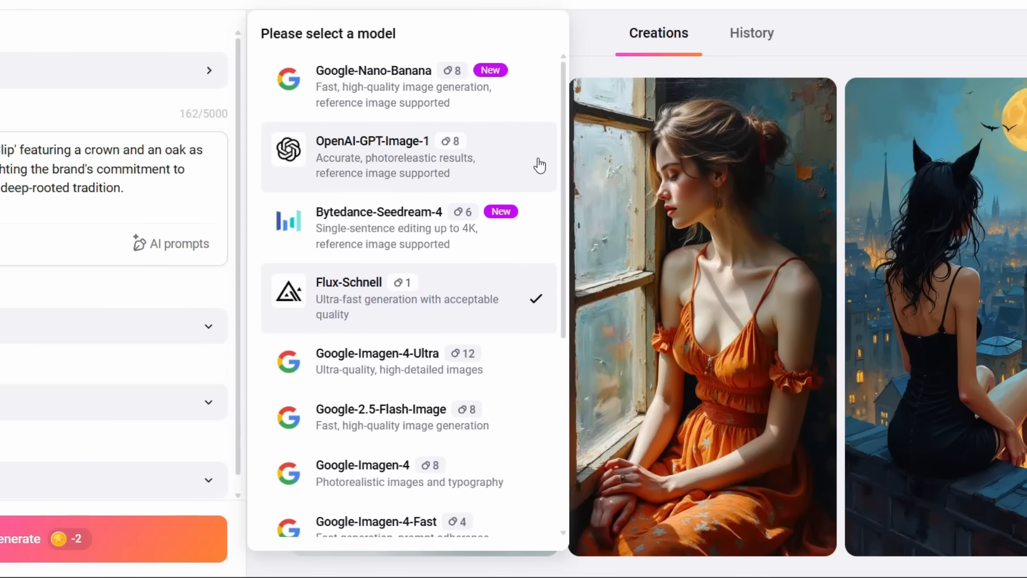
left_click(433, 239)
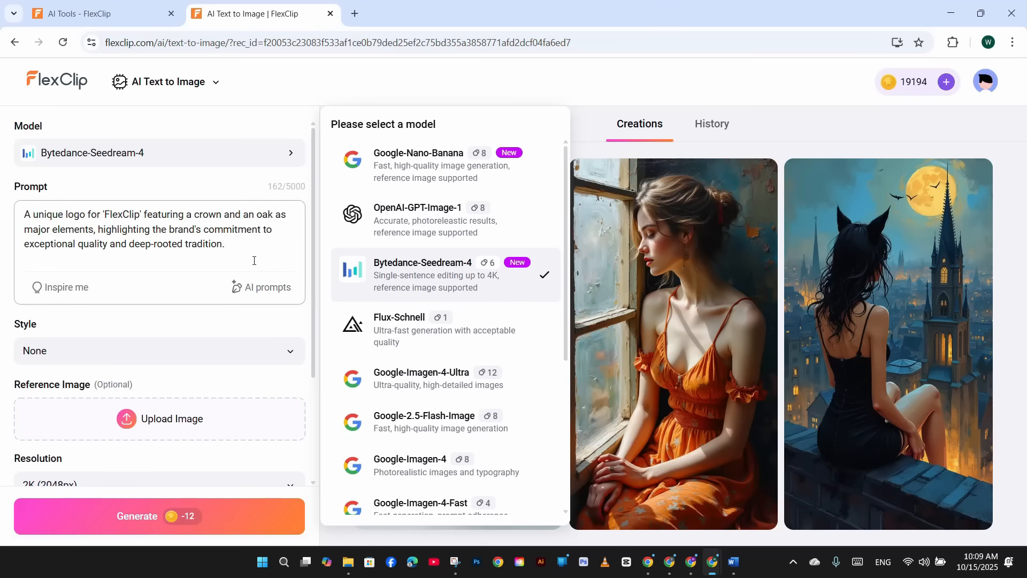
Replace the sample prompt with the prepared one for a centered, friendly panda t-shirt illustration with bamboo and a "Panda Power" or "Bamboo Lovers" slogan.
left_click(254, 261)
left_click_drag(254, 261, 11, 220)
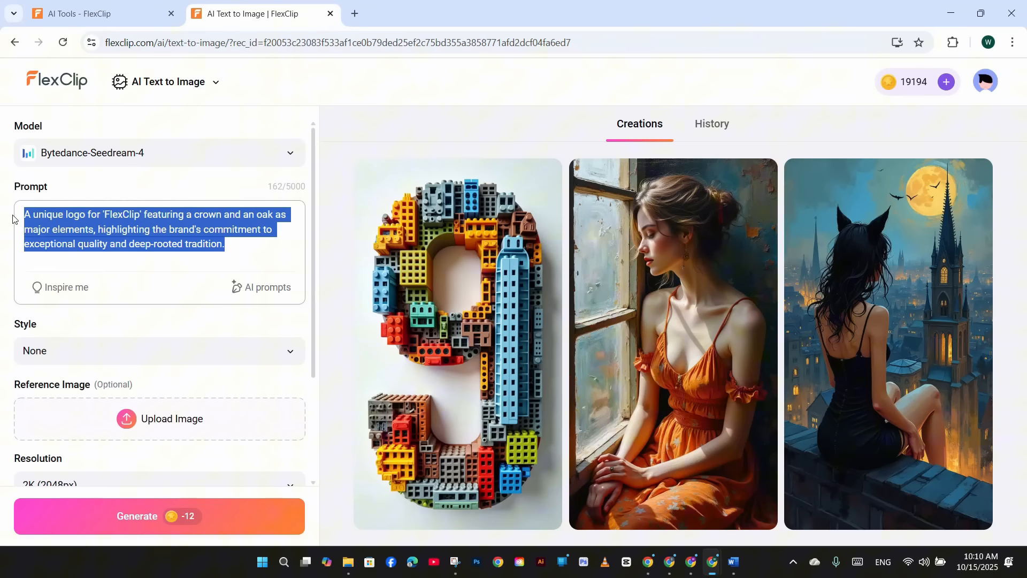
key("ctrl+v")
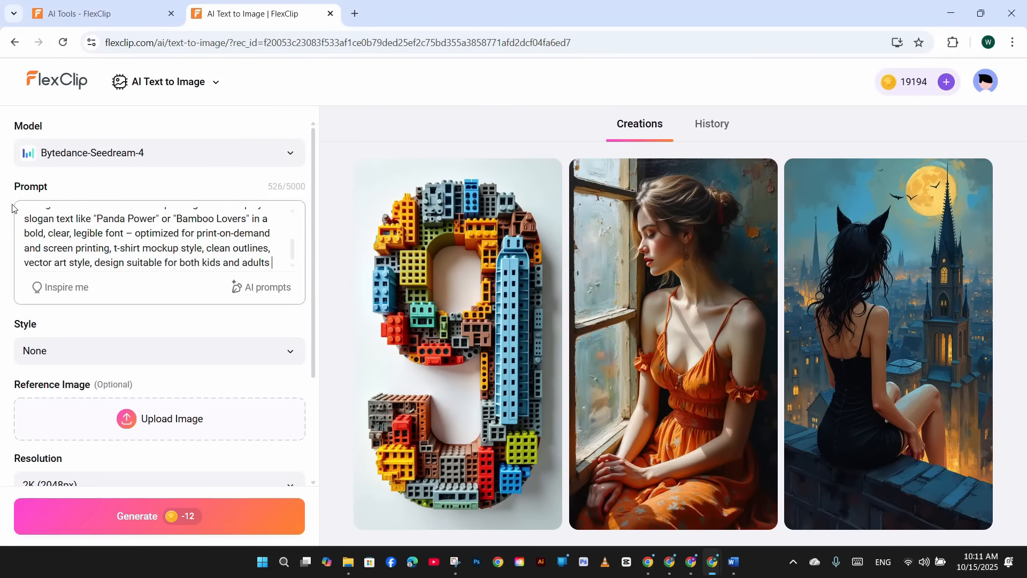
scroll(286, 227, "up", 3)
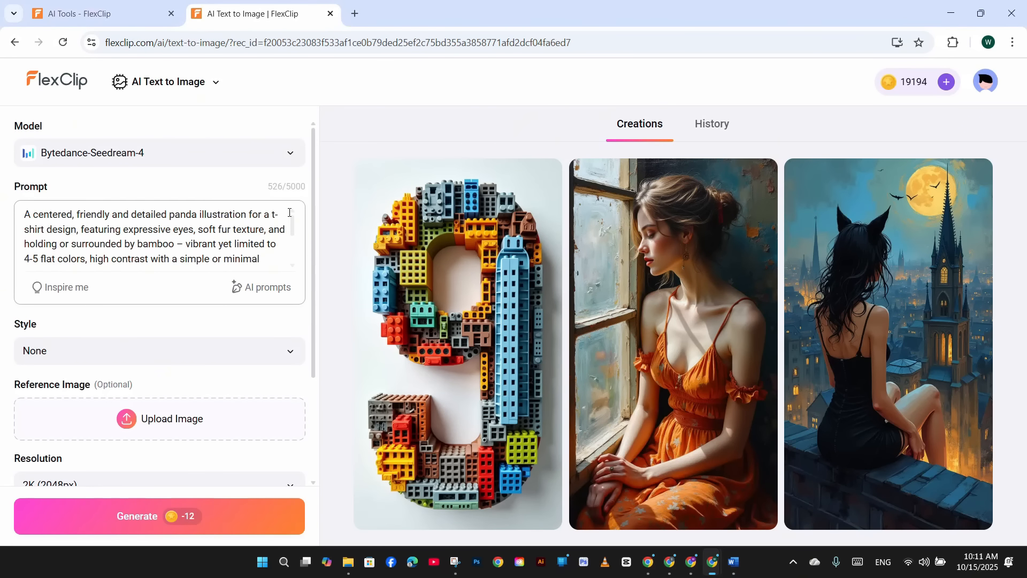
Set the image ratio to 3:4 and generate two panda designs.
scroll(288, 217, "down", 8)
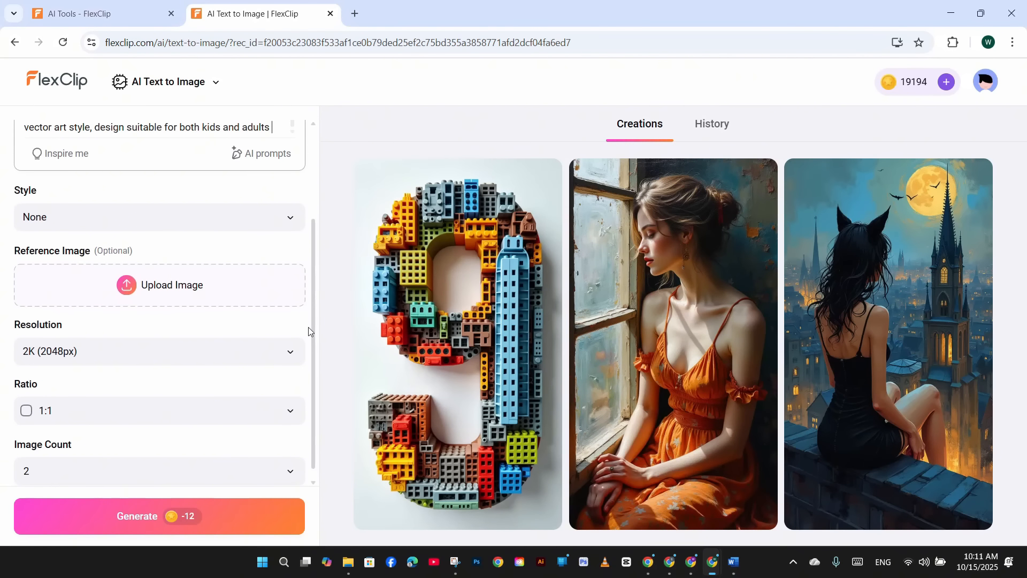
scroll(308, 326, "up", 3)
scroll(308, 326, "down", 3)
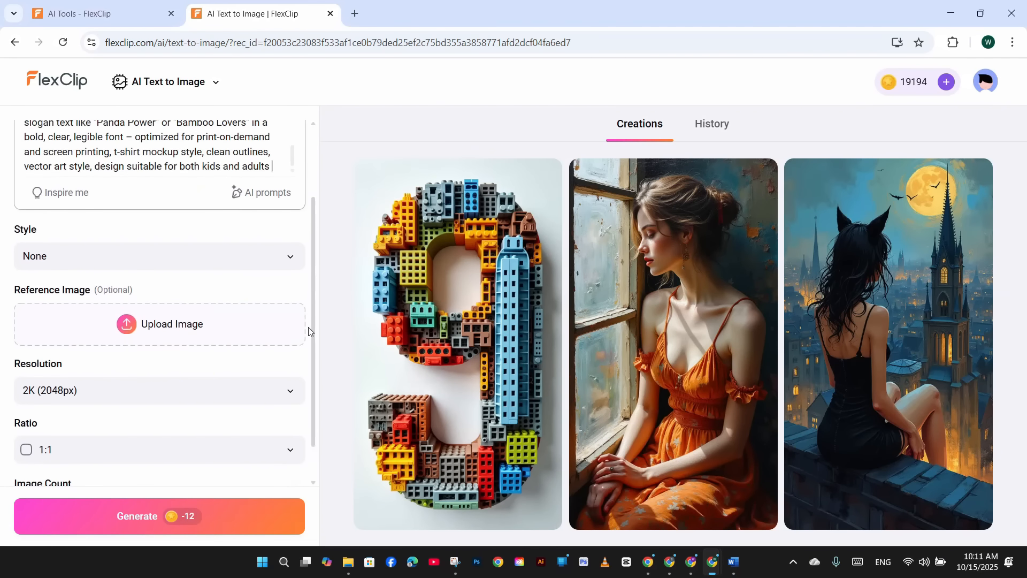
left_click(289, 411)
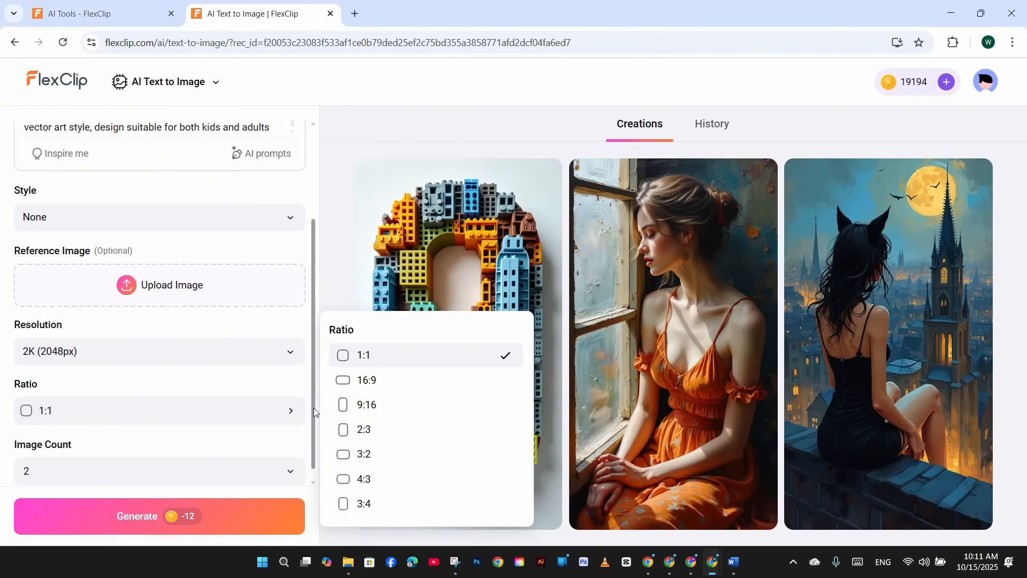
left_click(389, 495)
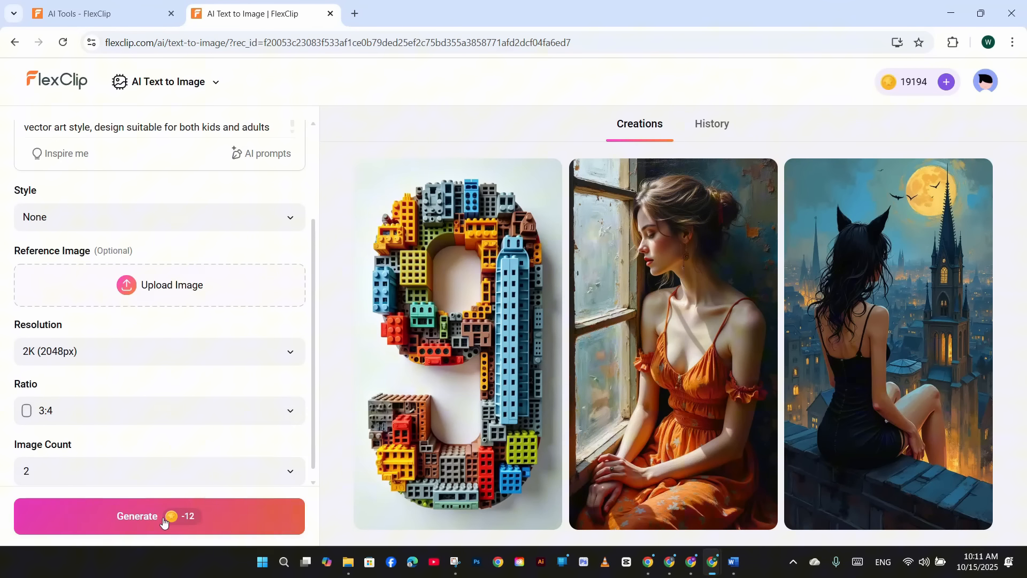
scroll(209, 465, "up", 5)
left_click(122, 516)
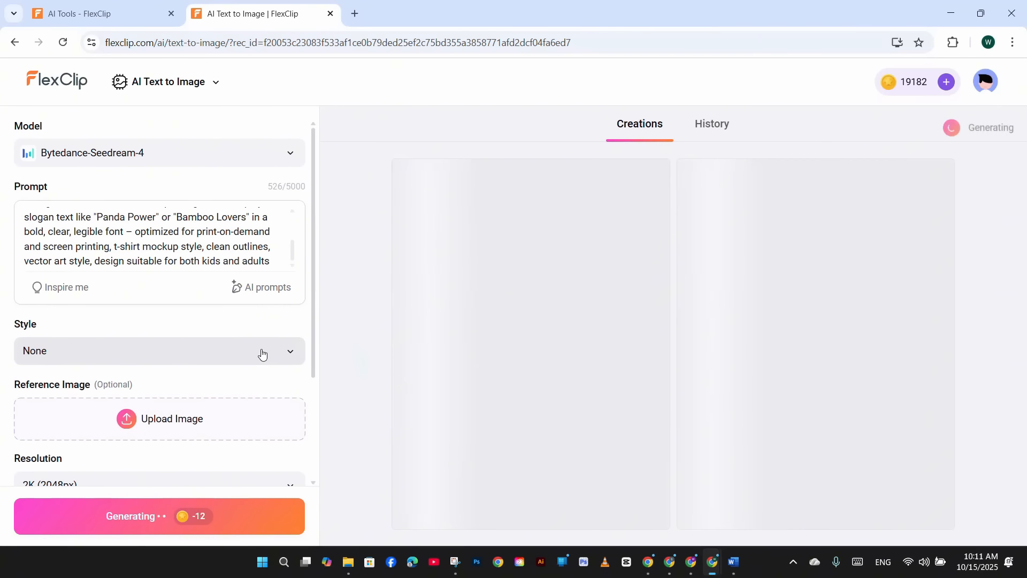
Add ", no t-shirt mockup" to the end of the panda prompt and review the full text.
scroll(262, 352, "down", 1)
scroll(262, 350, "down", 2)
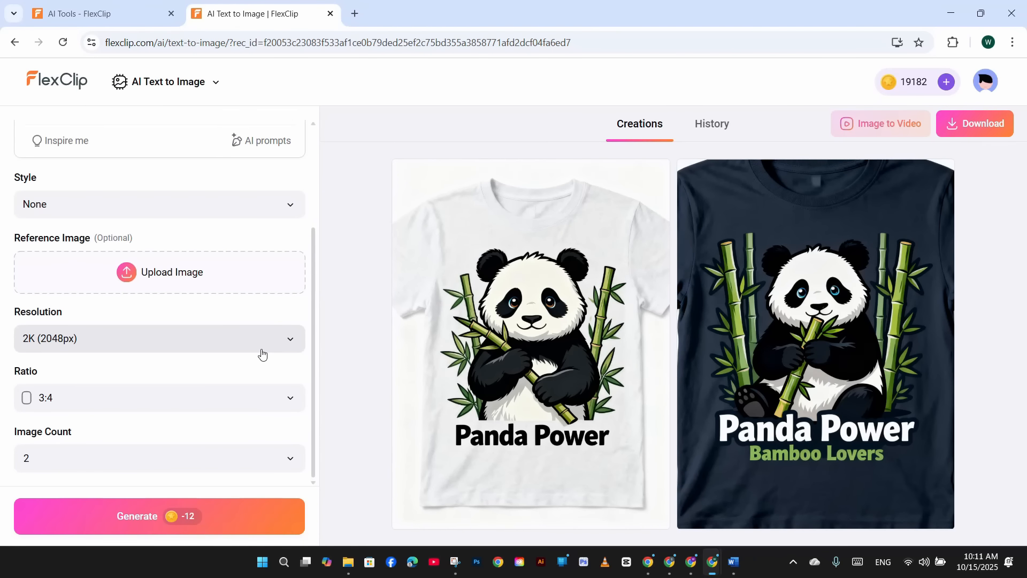
scroll(262, 353, "up", 3)
scroll(276, 242, "down", 3)
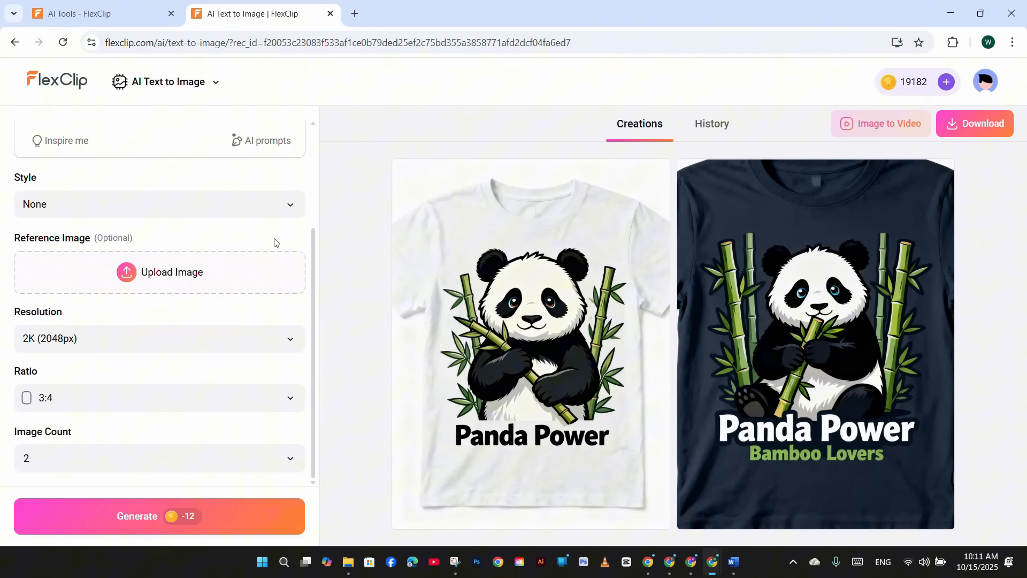
scroll(274, 243, "up", 3)
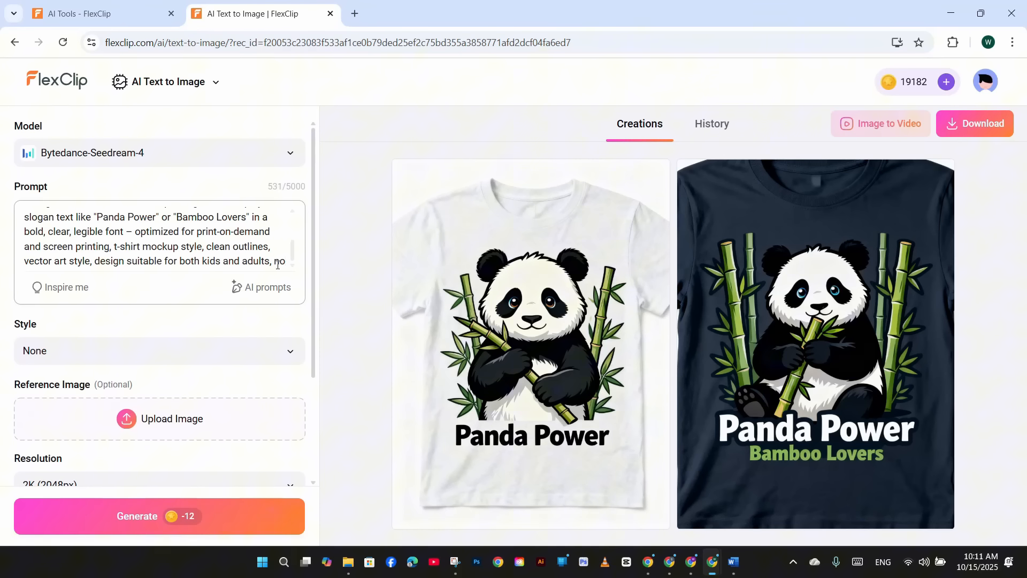
type("t-shirt")
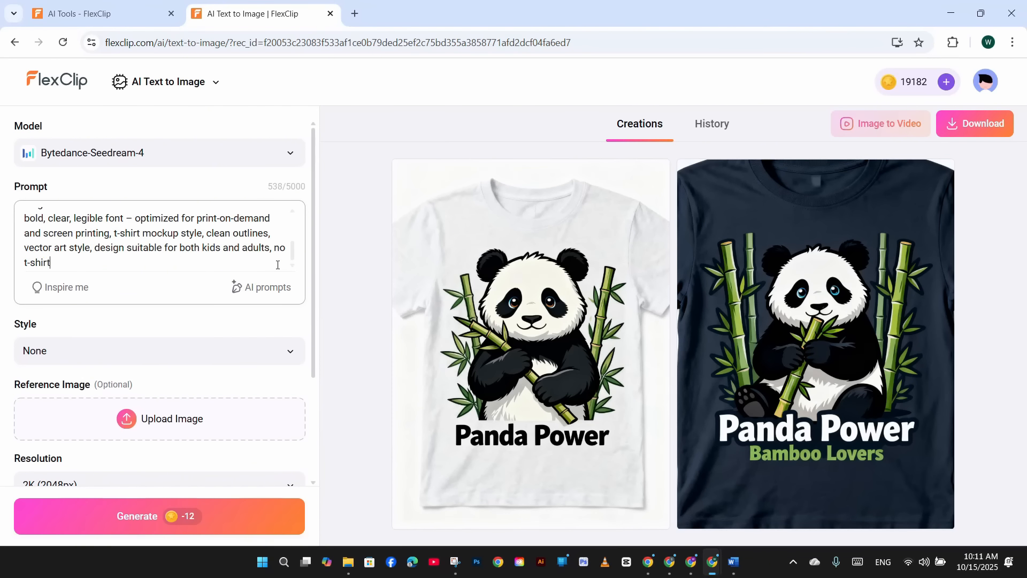
type(" mockup")
left_click_drag(293, 251, 297, 215)
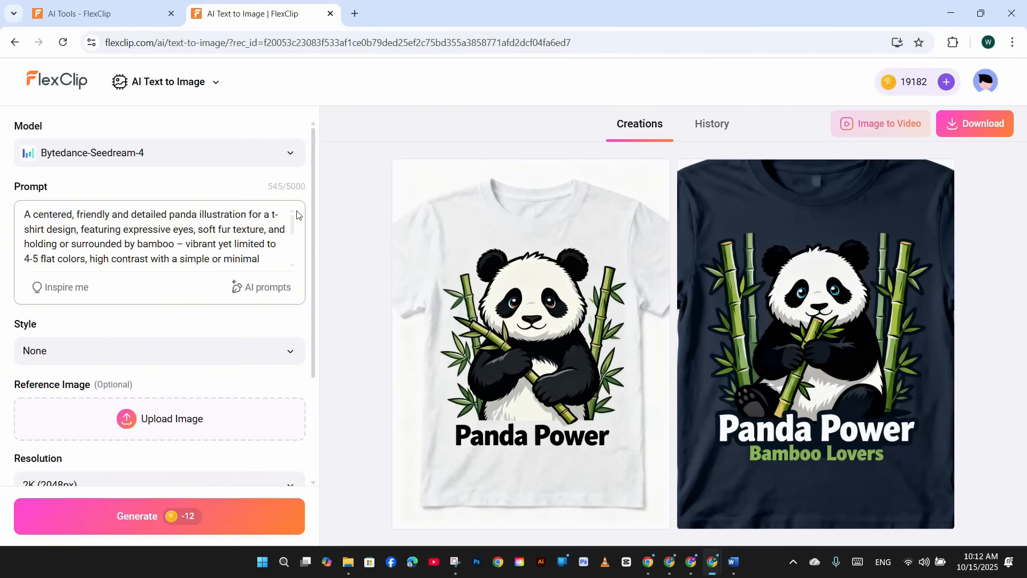
Generate a new pair of panda designs from the revised prompt.
scroll(240, 246, "down", 2)
scroll(202, 348, "down", 3)
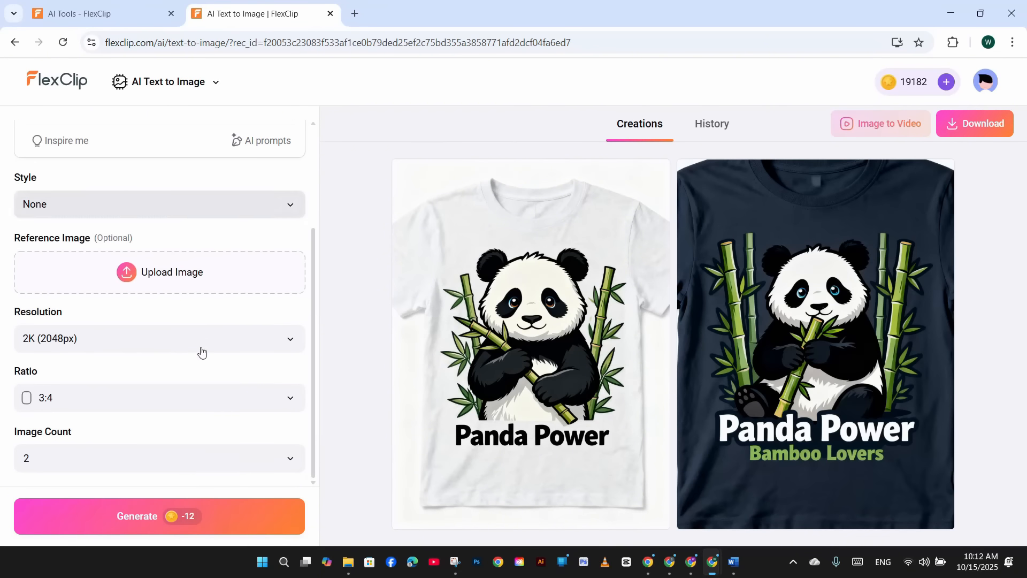
left_click(137, 519)
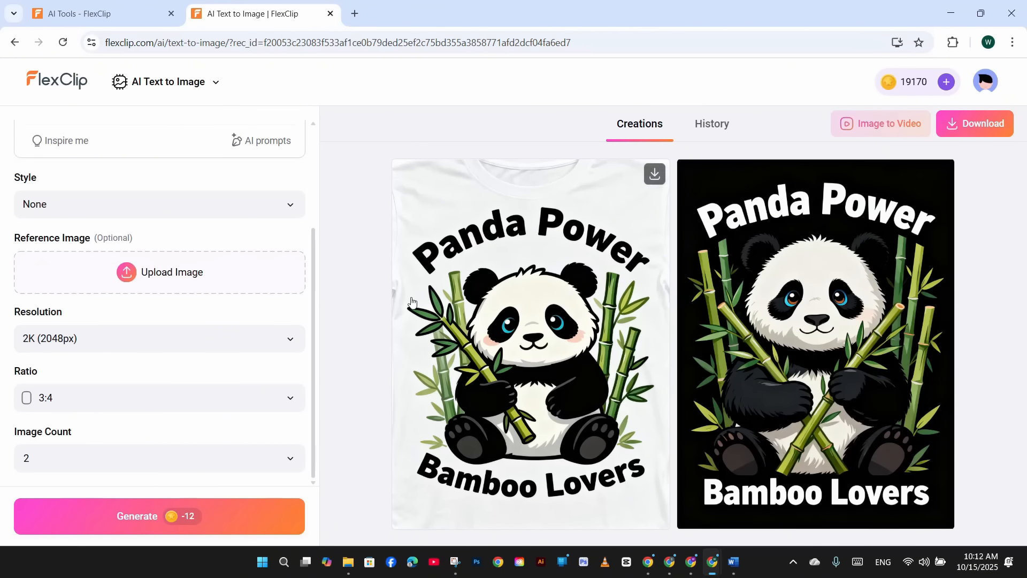
Open the black-background panda design enlarged to examine it with its prompt details, and check the generation settings.
scroll(241, 316, "up", 3)
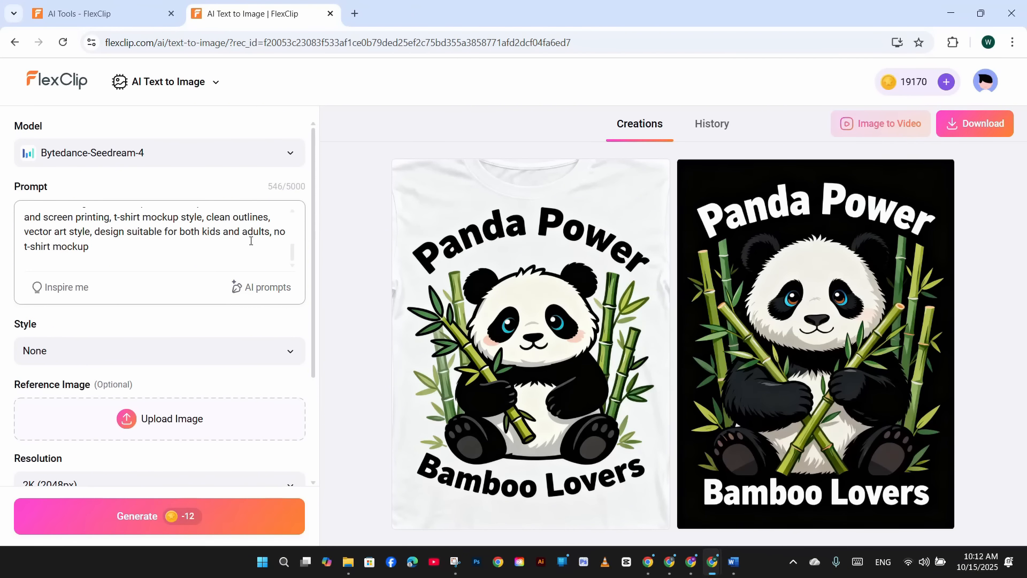
left_click(774, 306)
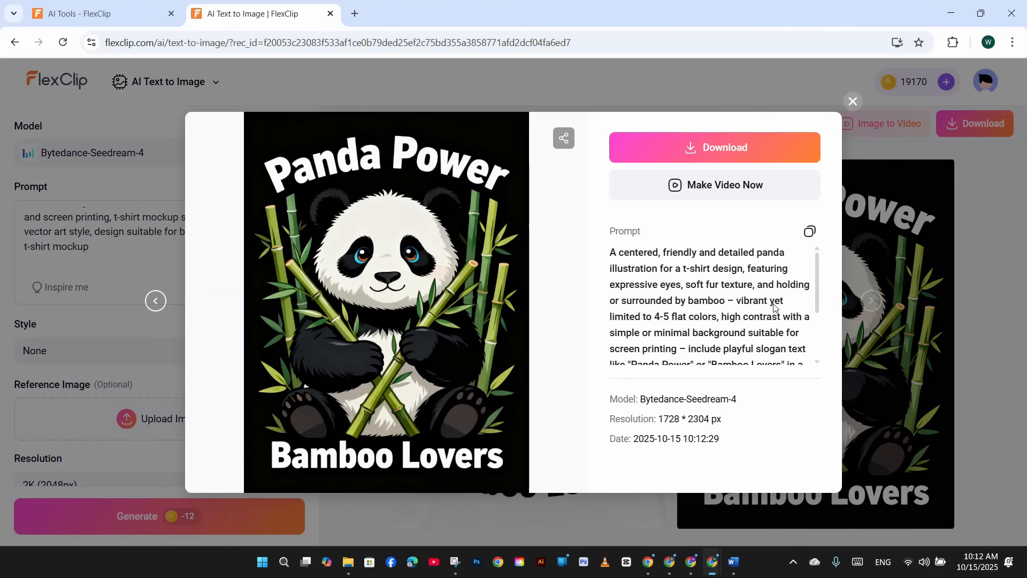
scroll(774, 307, "down", 3)
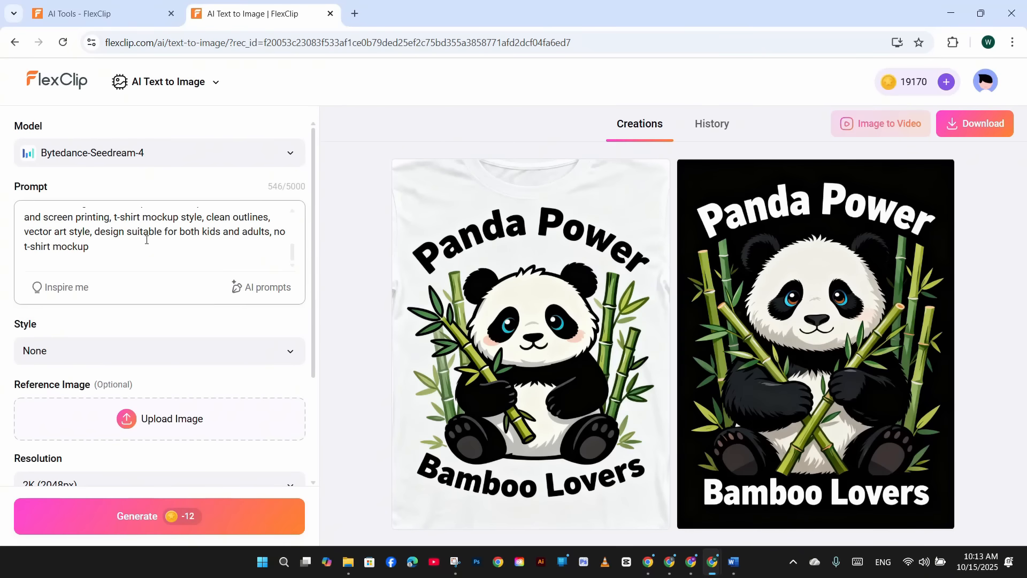
scroll(293, 350, "down", 3)
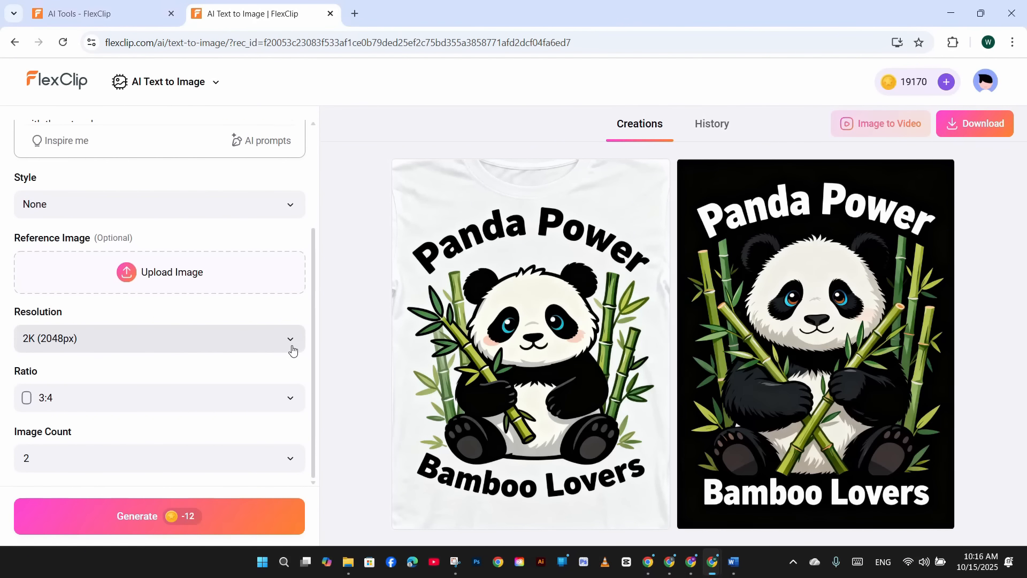
Set the number of images per generation to 4.
left_click(267, 461)
left_click(344, 504)
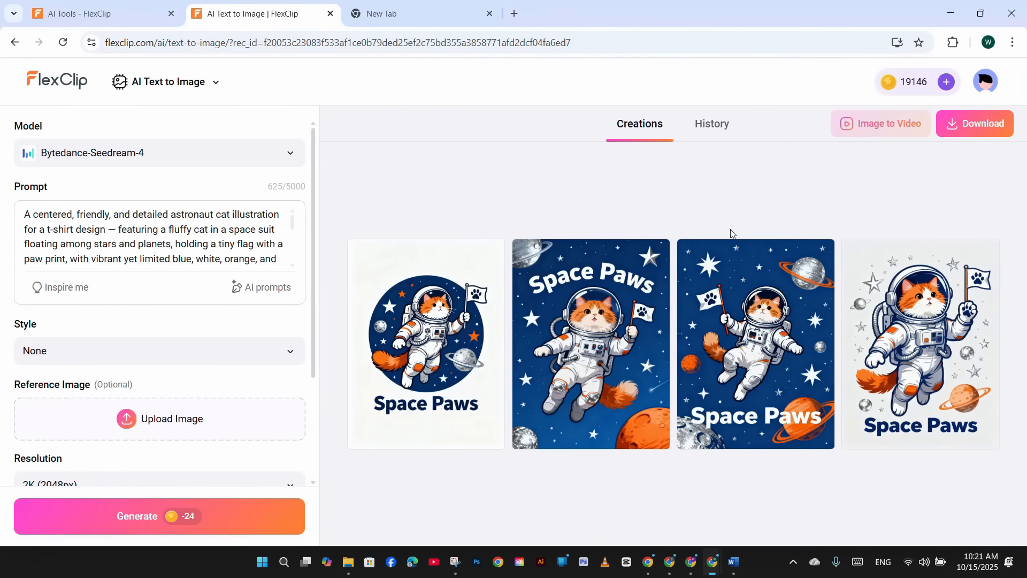
Open the light-background "Space Paws" astronaut cat design with stars and an orange planet, download it, and close its preview.
left_click(886, 353)
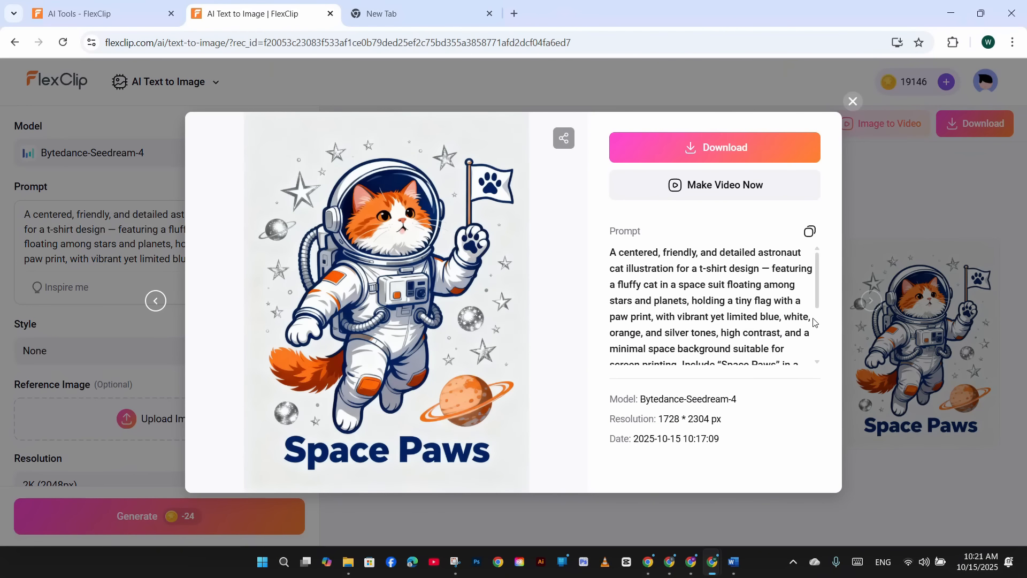
left_click(720, 149)
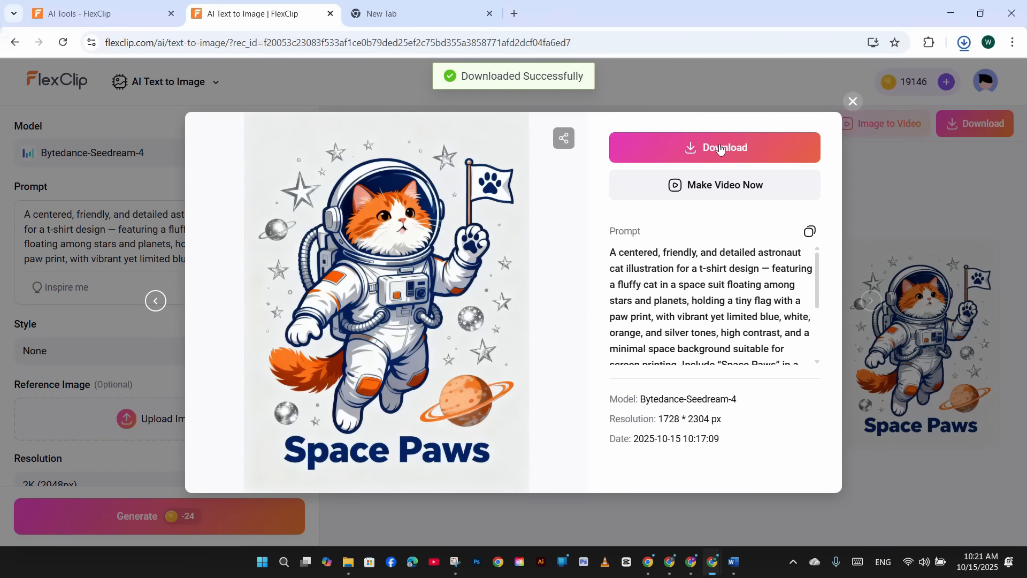
left_click(852, 101)
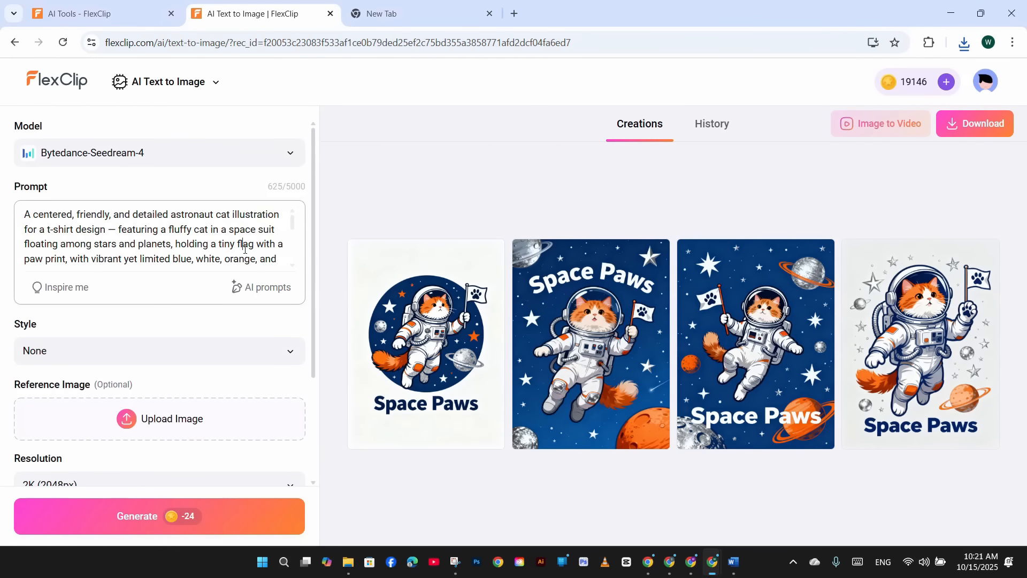
Replace the prompt with the copied retro gamer controller t-shirt prompt and generate four 3:4 designs from it.
left_click_drag(281, 262, 46, 191)
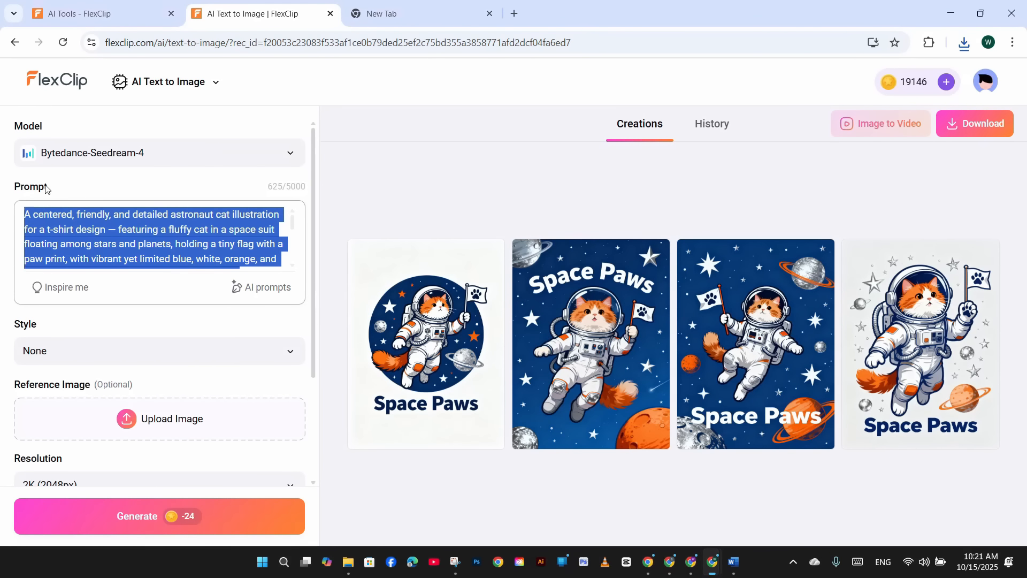
key("ctrl+v")
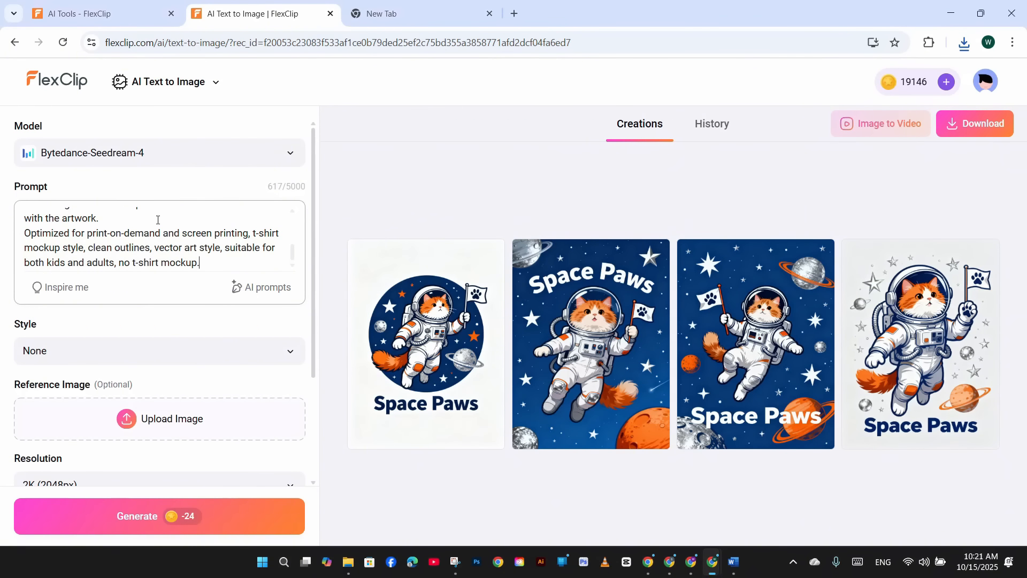
scroll(159, 222, "up", 3)
scroll(243, 373, "down", 3)
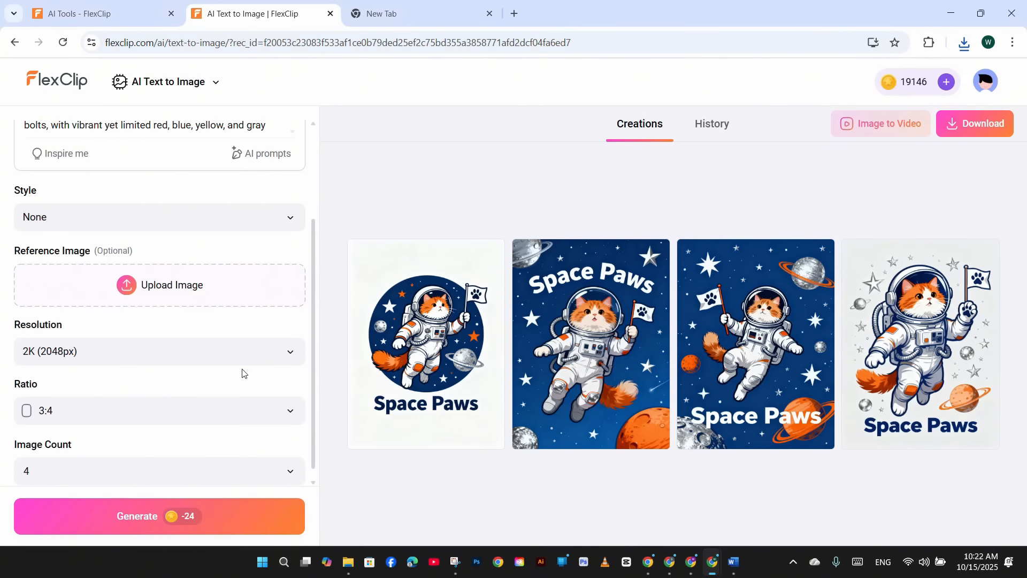
scroll(238, 475, "down", 1)
left_click(161, 515)
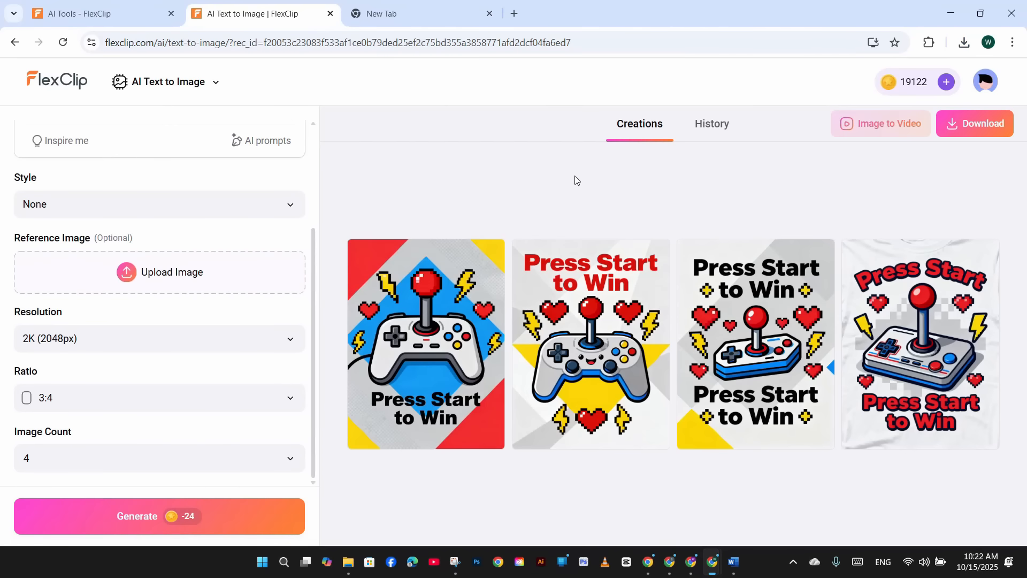
Open the "Press Start to Win" joystick design shown on white shirt fabric and download it.
left_click(939, 350)
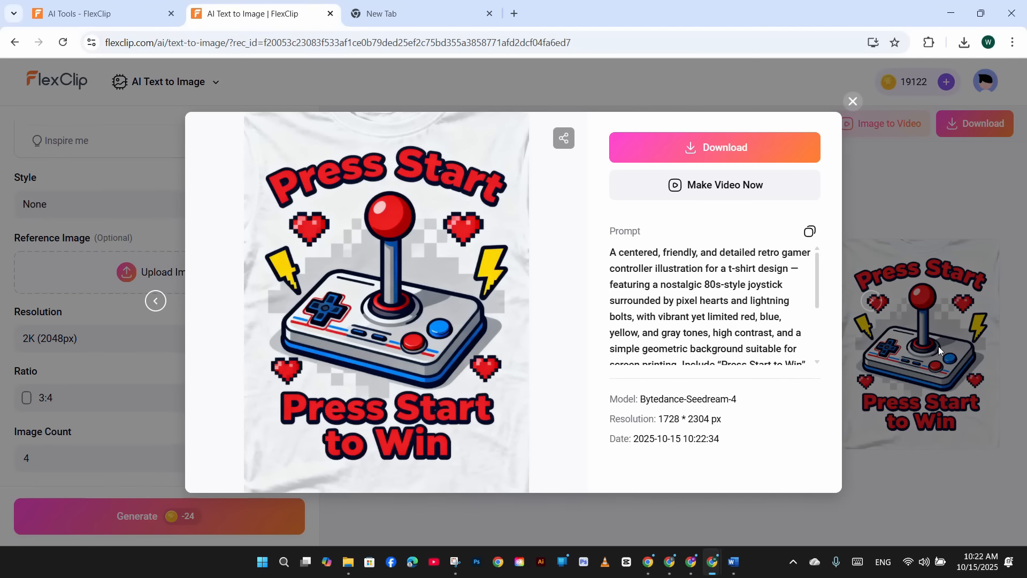
left_click(715, 147)
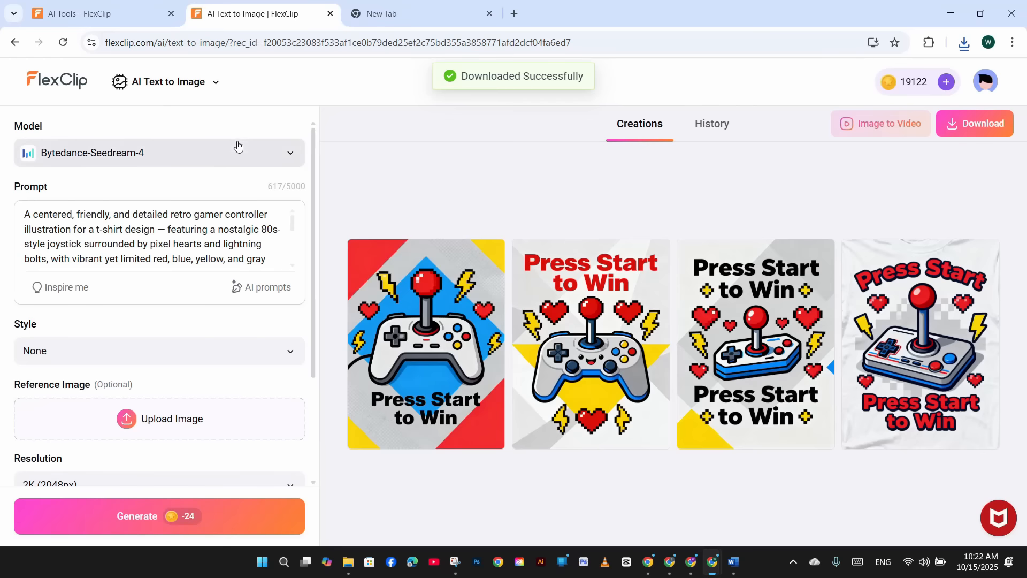
Switch the model to Qwen-Image and replace the controller prompt with the copied "Panda Power" / "Bamboo Lovers" t-shirt prompt.
left_click(237, 150)
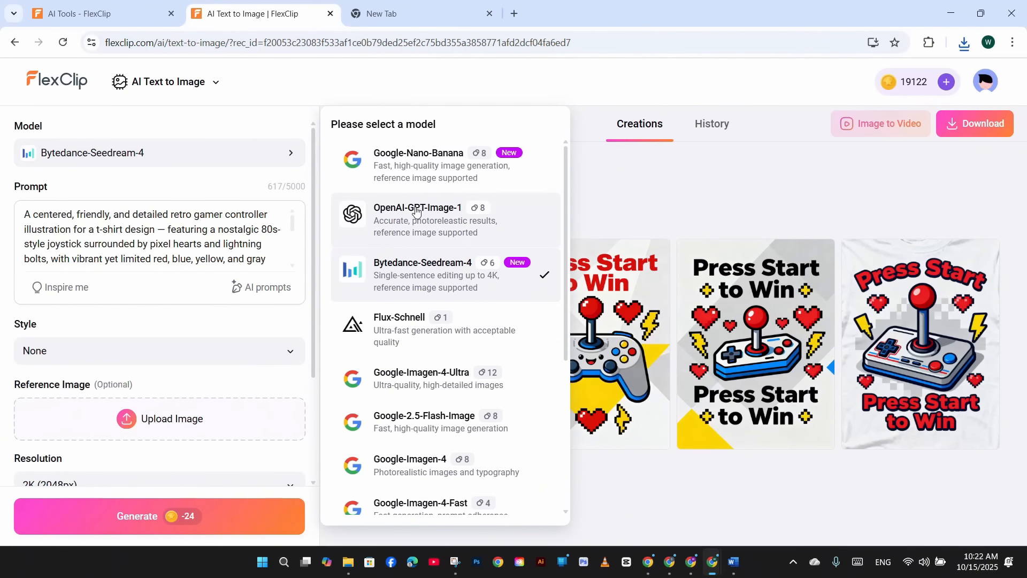
scroll(420, 211, "down", 5)
left_click(404, 486)
left_click_drag(271, 260, 22, 212)
key("BackSpace")
key("ctrl+a")
key("BackSpace")
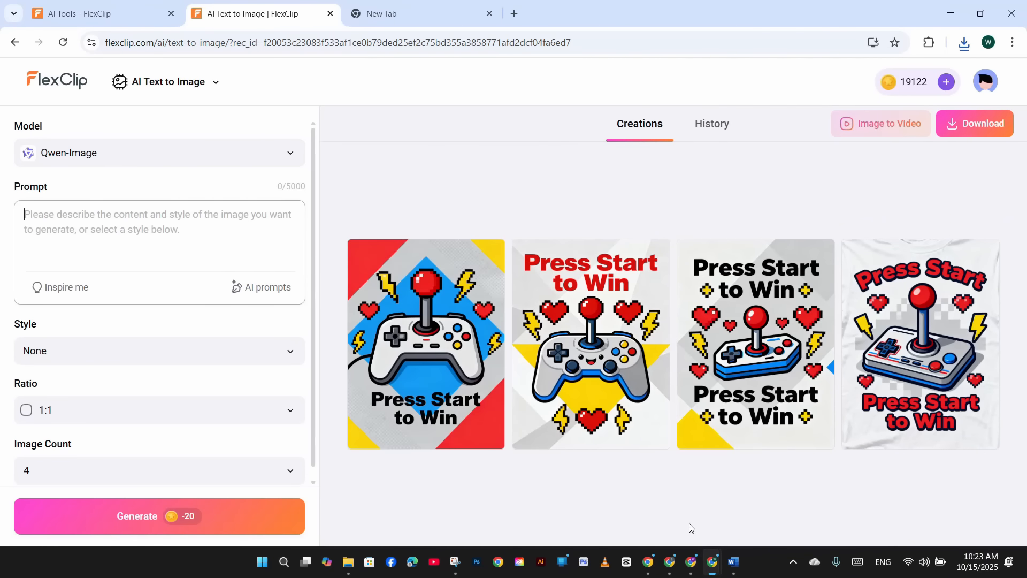
key("ctrl+v")
Generate four panda designs with the Vector style and a 3:4 ratio.
left_click(160, 351)
left_click(376, 365)
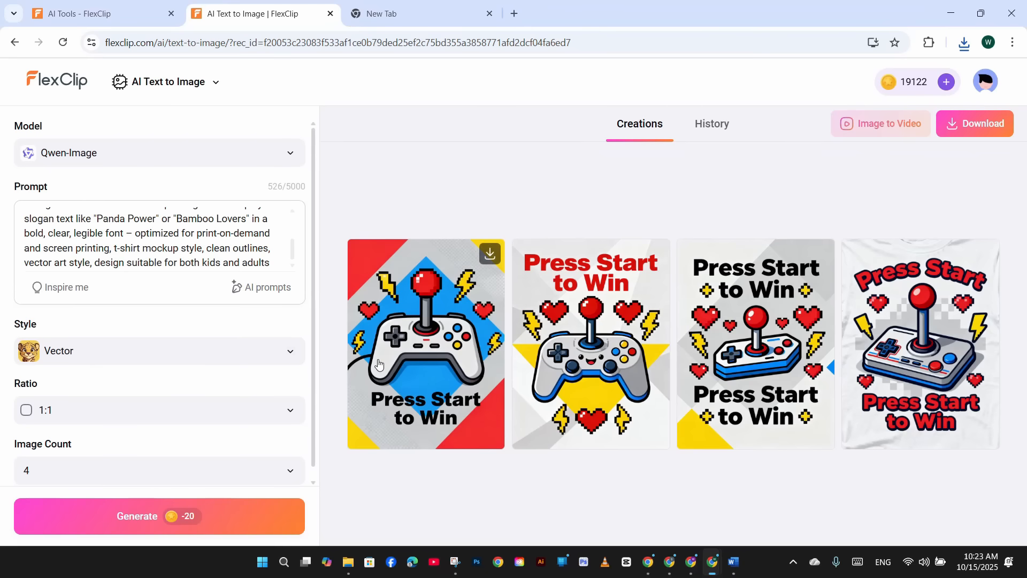
scroll(248, 390, "down", 1)
left_click(289, 401)
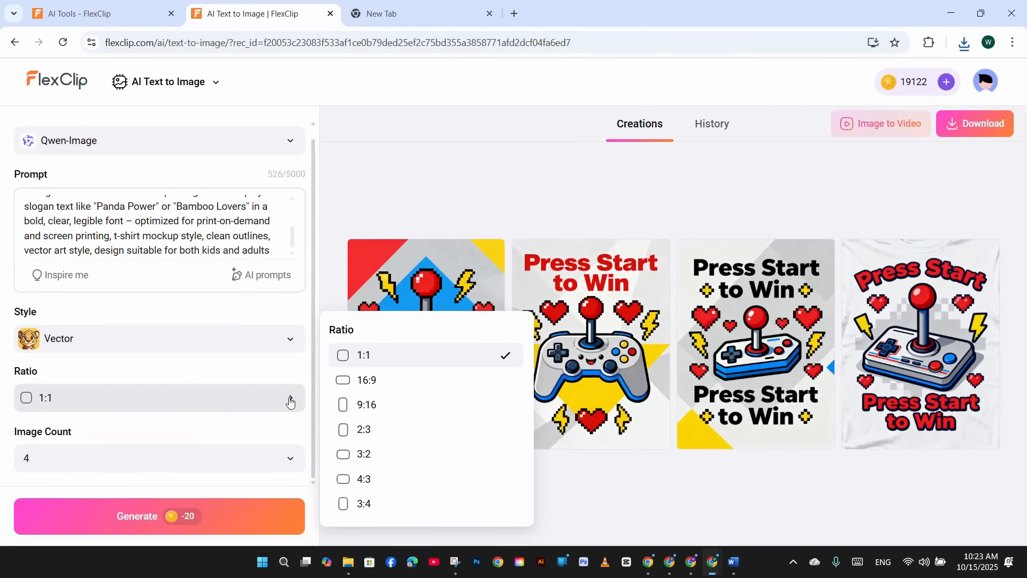
left_click(386, 503)
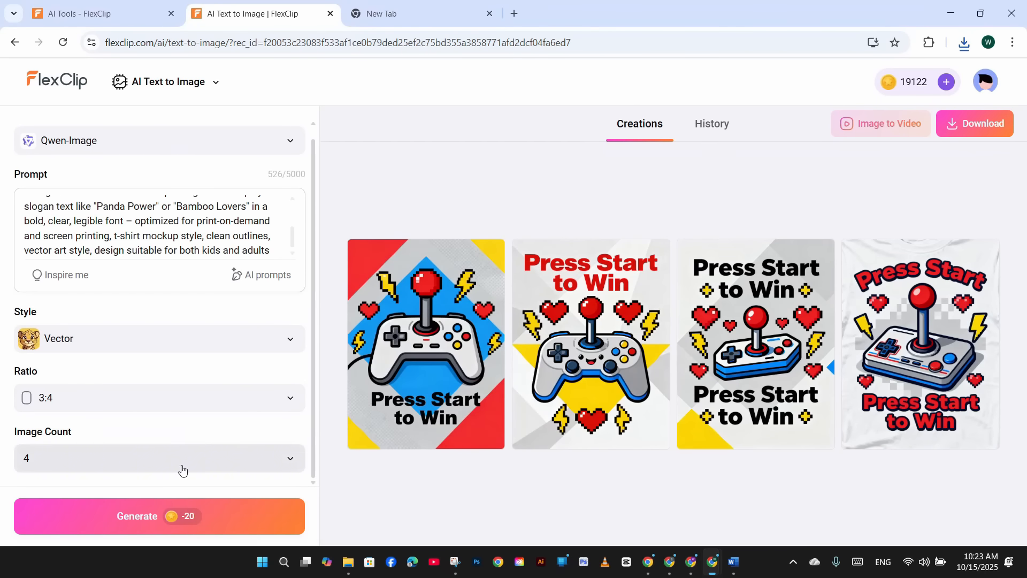
left_click(195, 508)
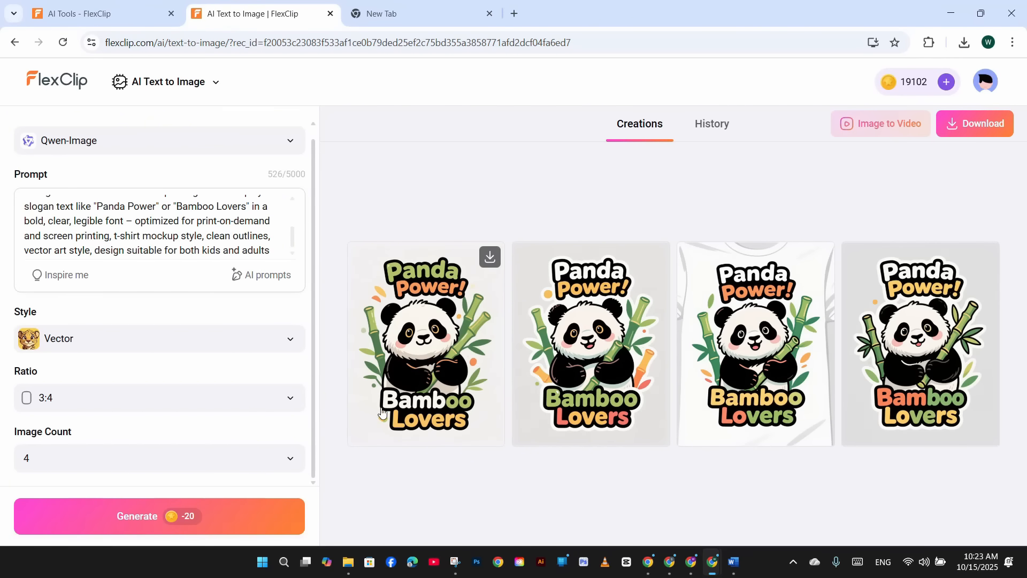
Change the style to Tattoo and generate four more panda designs from the same prompt.
left_click(287, 339)
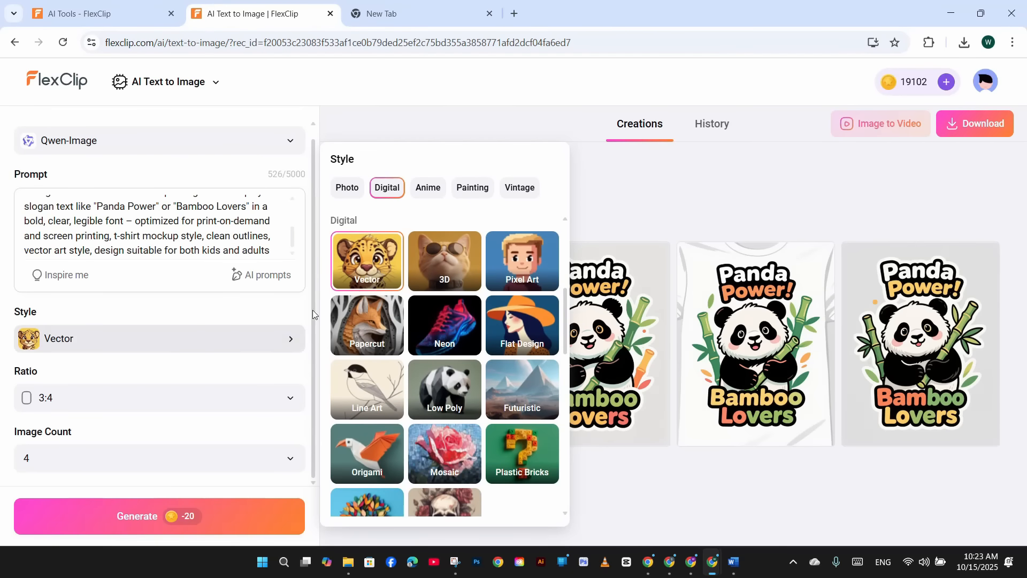
scroll(452, 307, "down", 2)
scroll(452, 308, "down", 3)
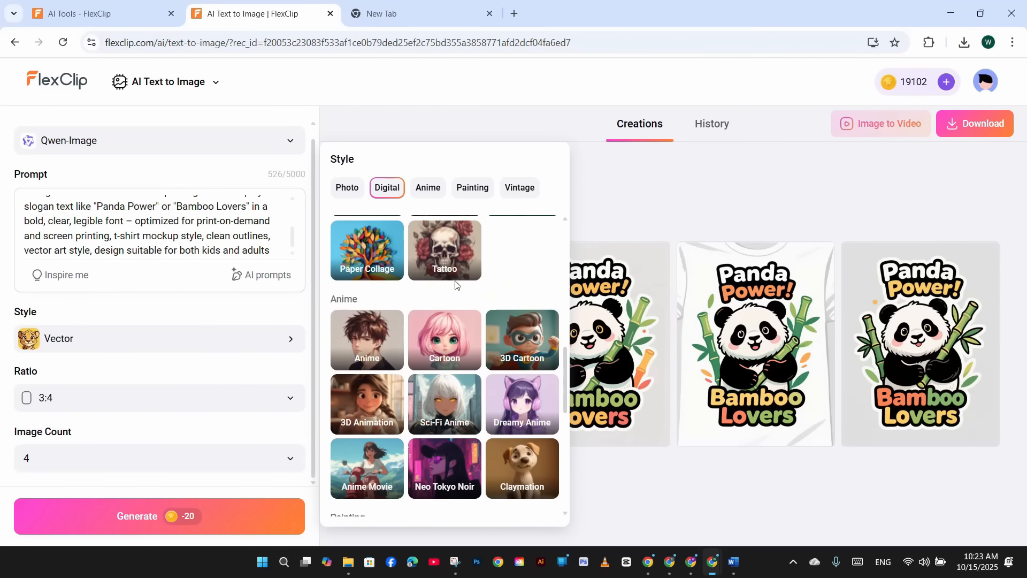
left_click(433, 255)
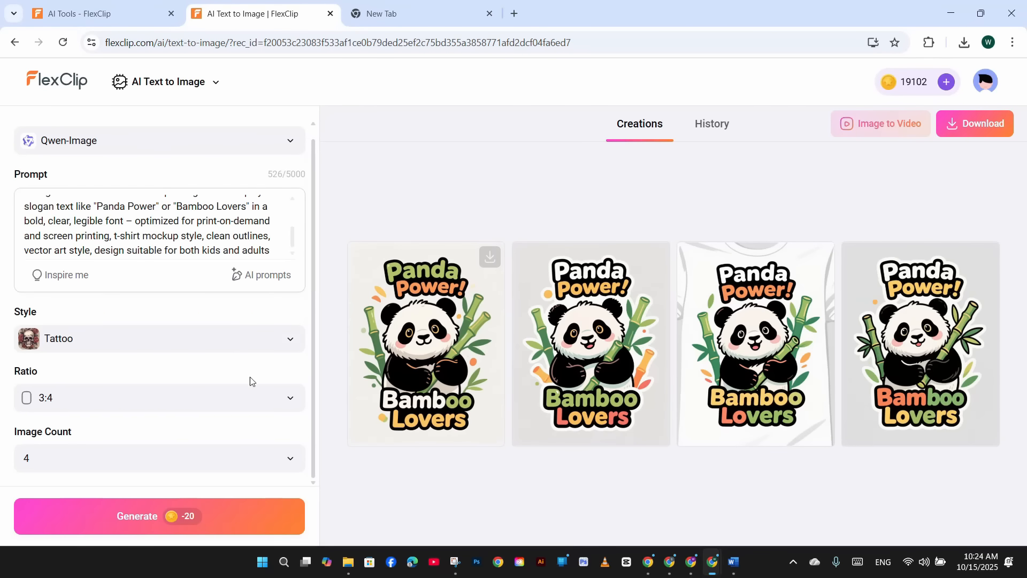
mouse_move(190, 514)
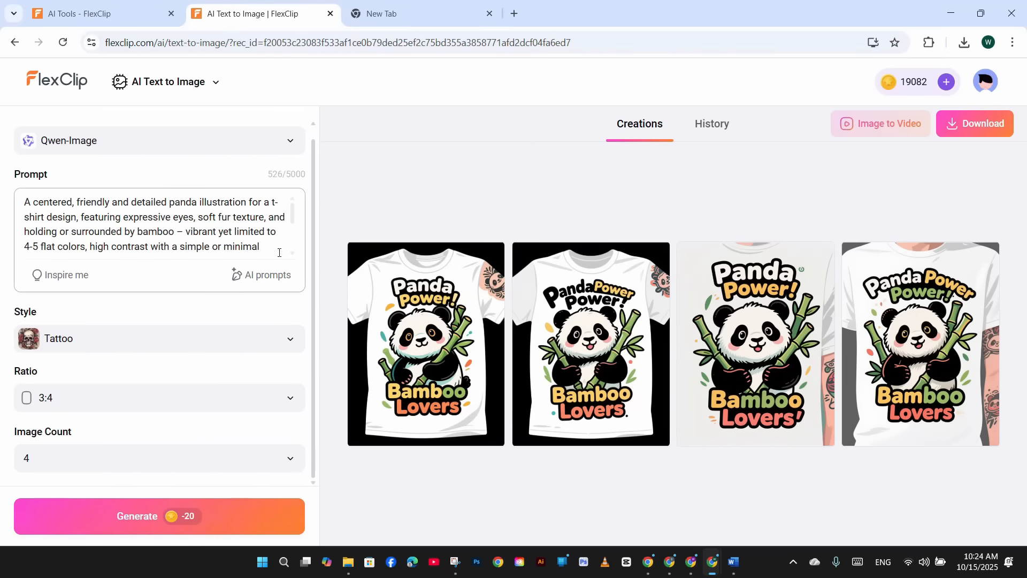
Switch the model to Google-Nano-Banana with the style set to None and generate four panda designs.
left_click(289, 143)
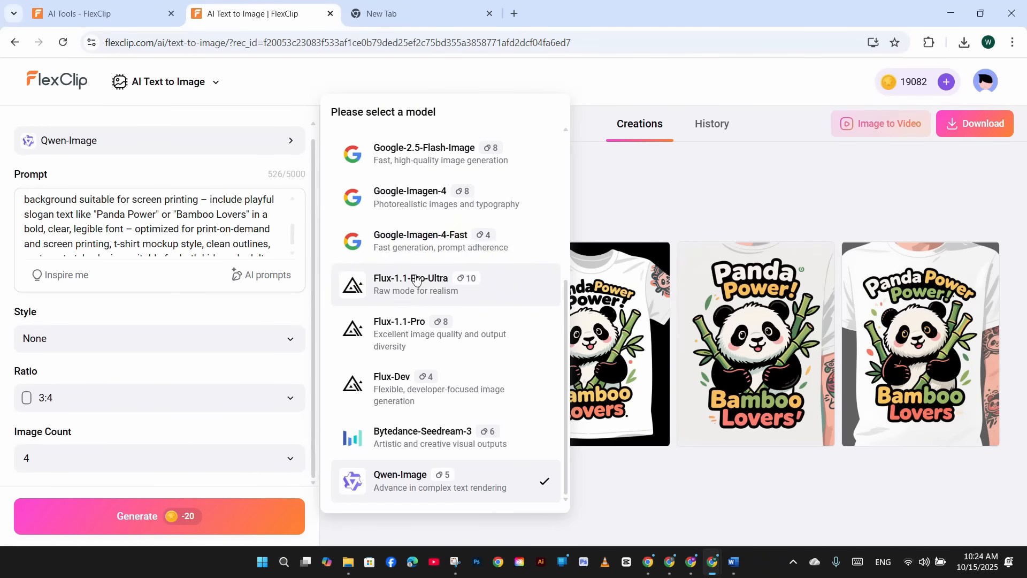
scroll(417, 267, "up", 5)
left_click(439, 171)
scroll(171, 464, "down", 1)
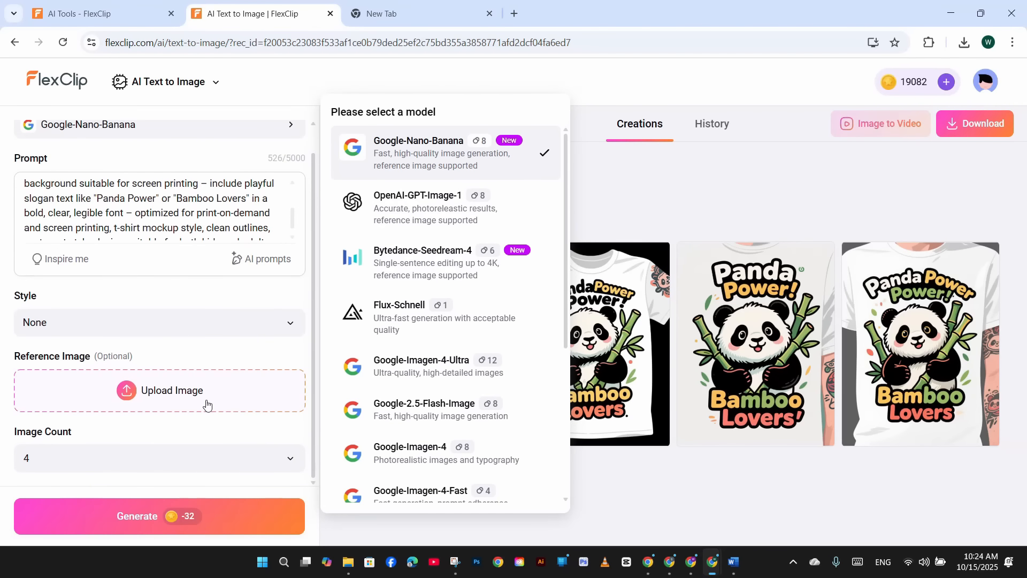
left_click(216, 521)
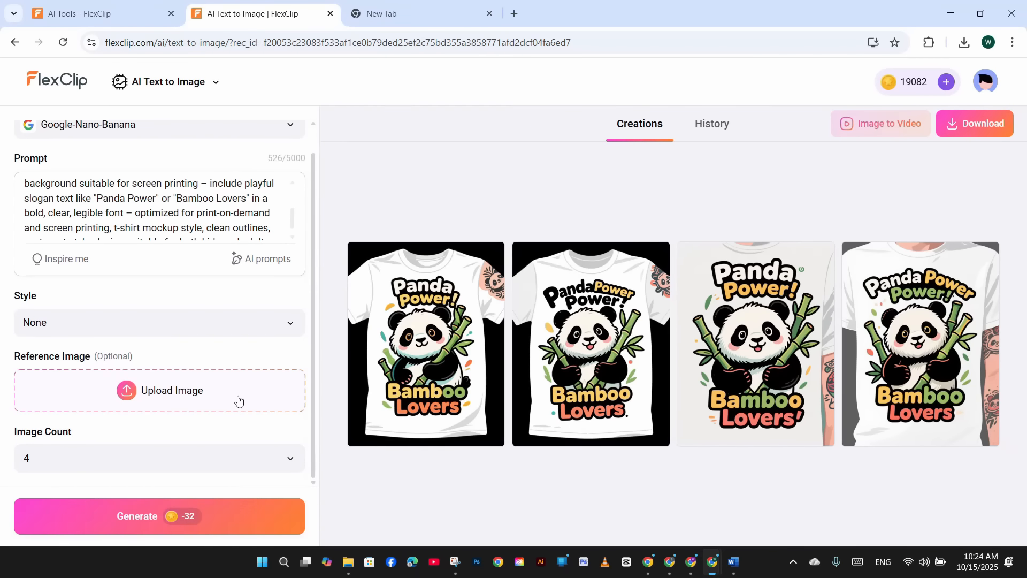
left_click(157, 516)
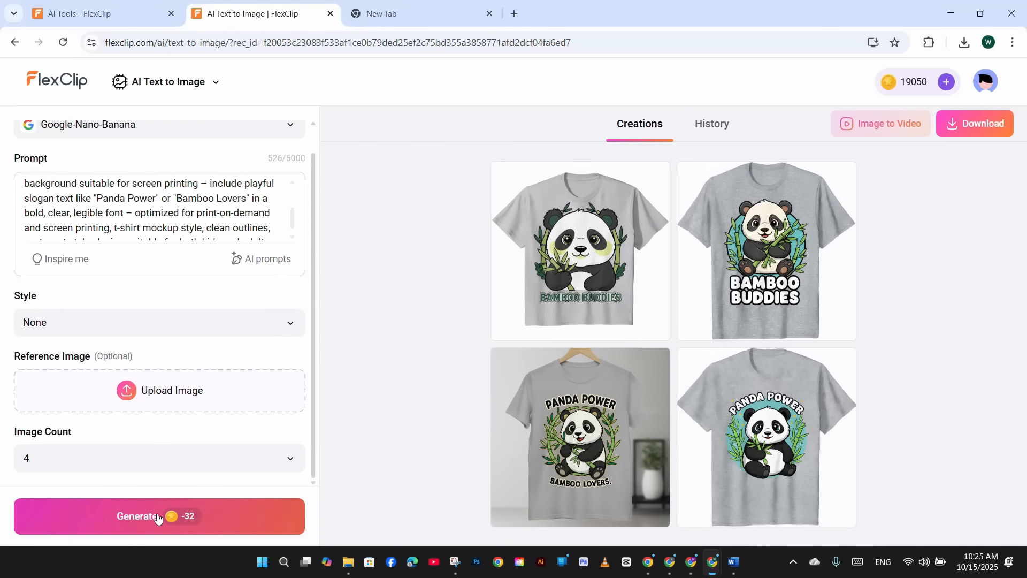
Append ", no t-shirt mockup" to the panda prompt and generate four new designs with it.
scroll(283, 230, "down", 1)
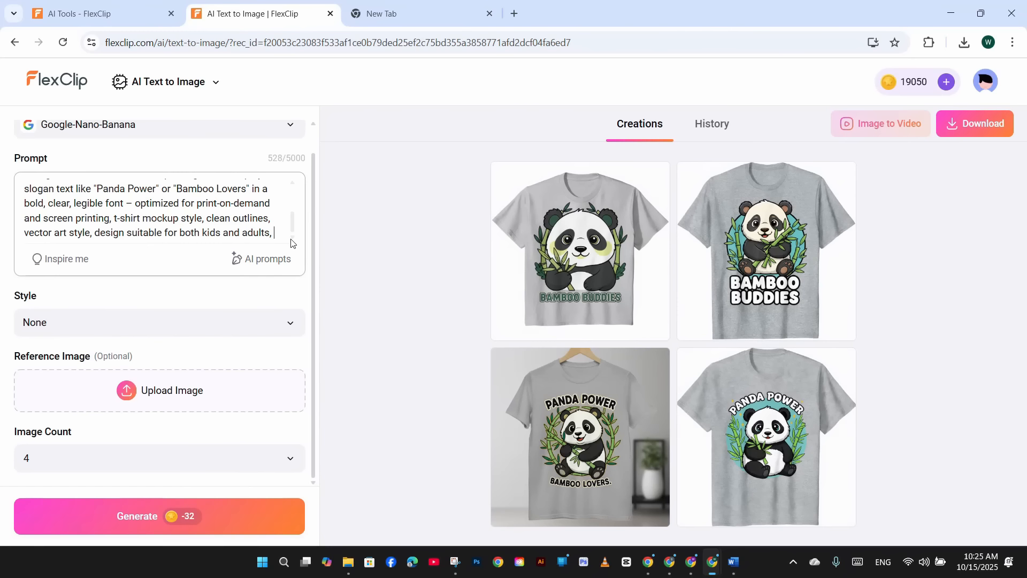
type("t-shi")
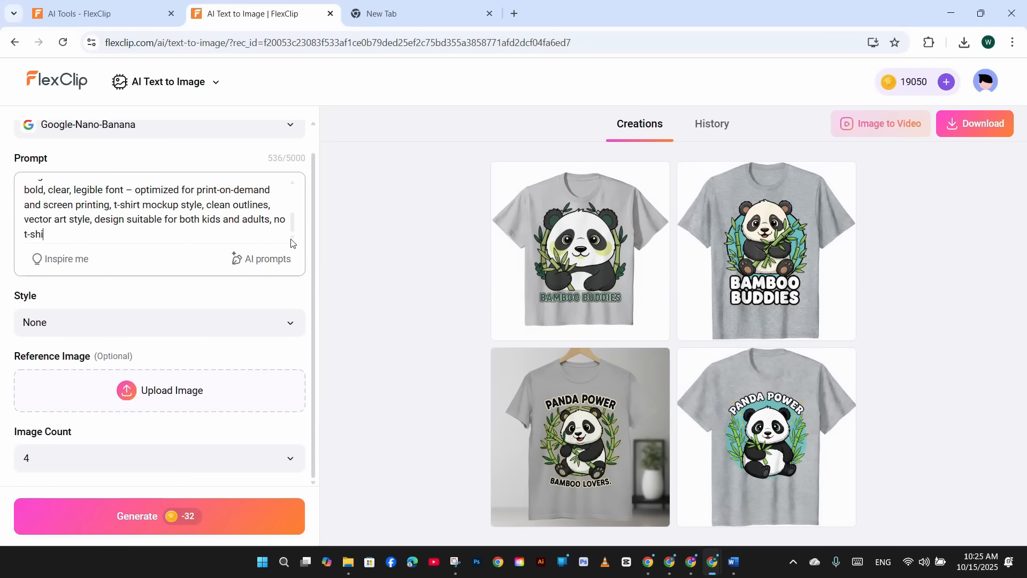
type("rt mockup")
left_click(174, 511)
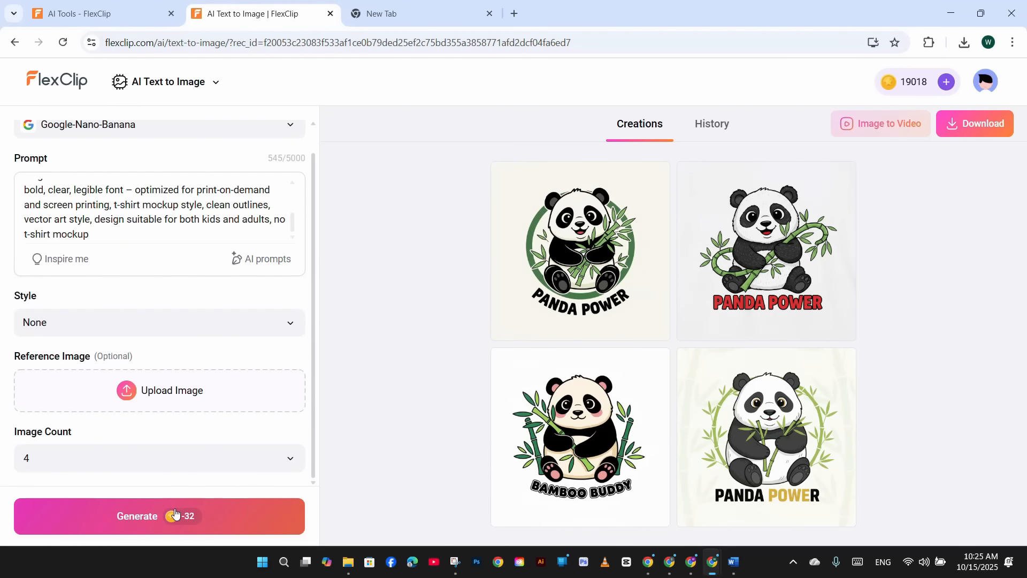
Switch the model to Google-Imagen-4-Ultra, set the ratio to 3:4, and generate four panda designs.
scroll(241, 268, "up", 1)
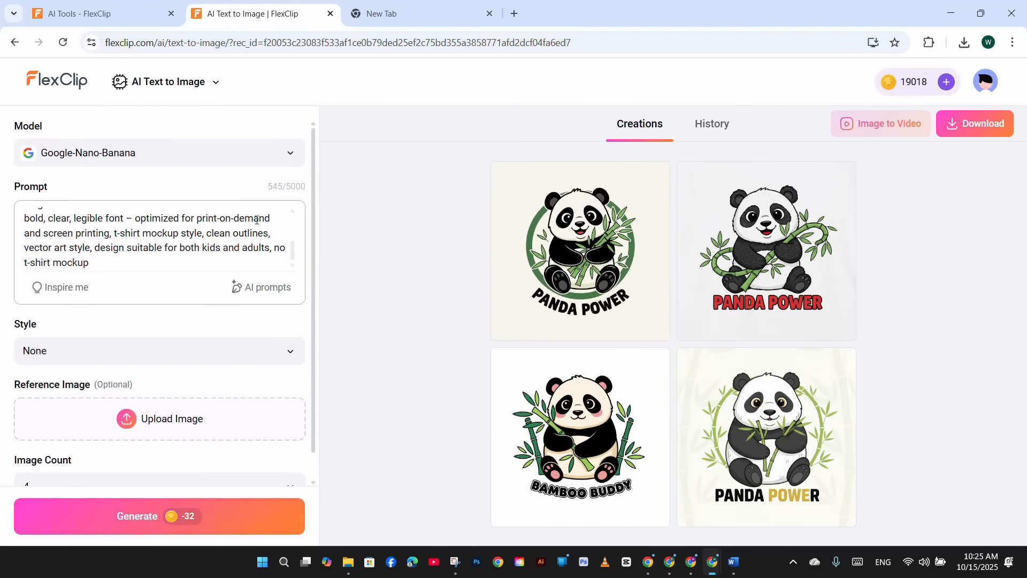
left_click(290, 156)
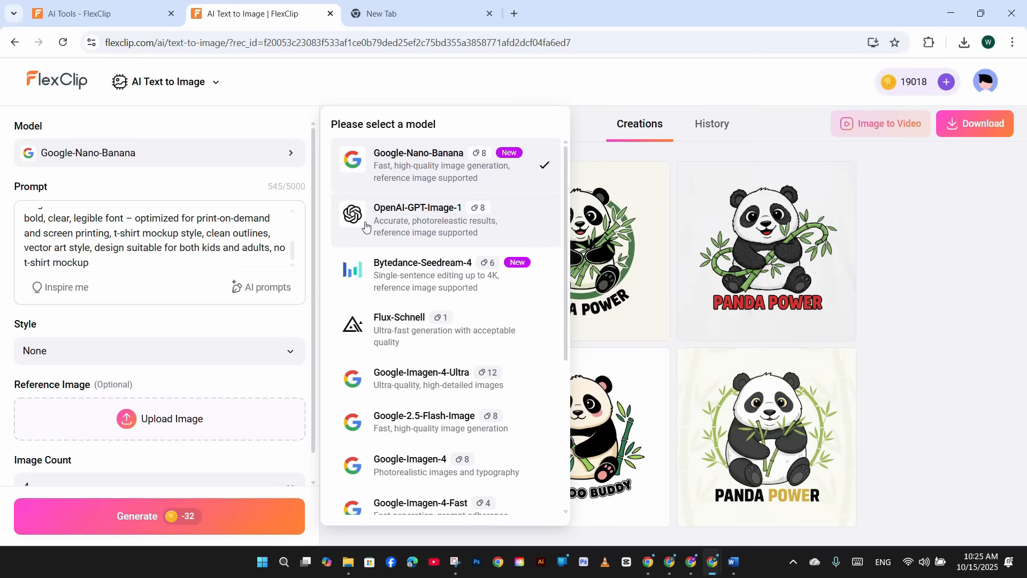
left_click(411, 379)
left_click(195, 324)
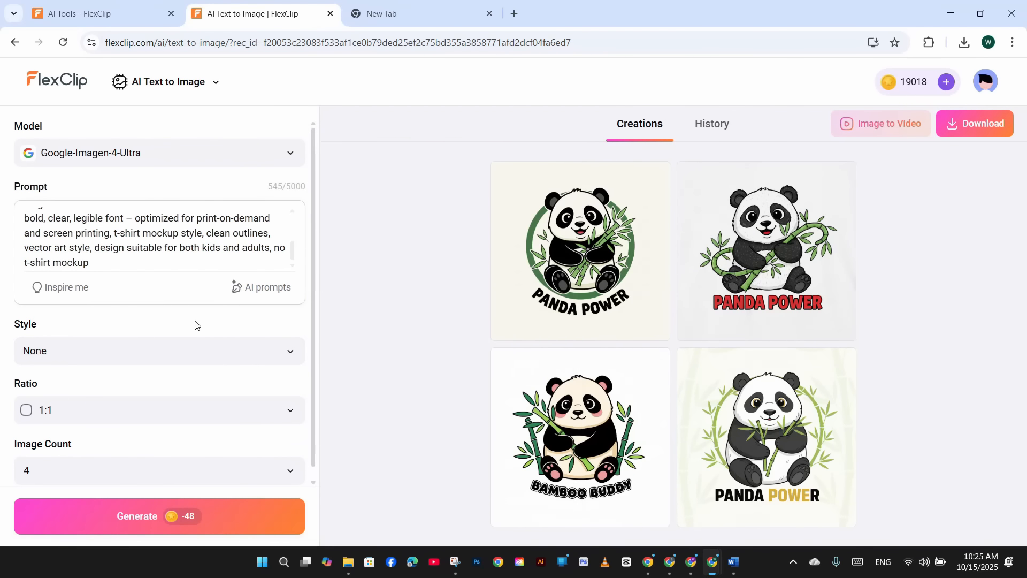
scroll(203, 393, "down", 1)
left_click(220, 403)
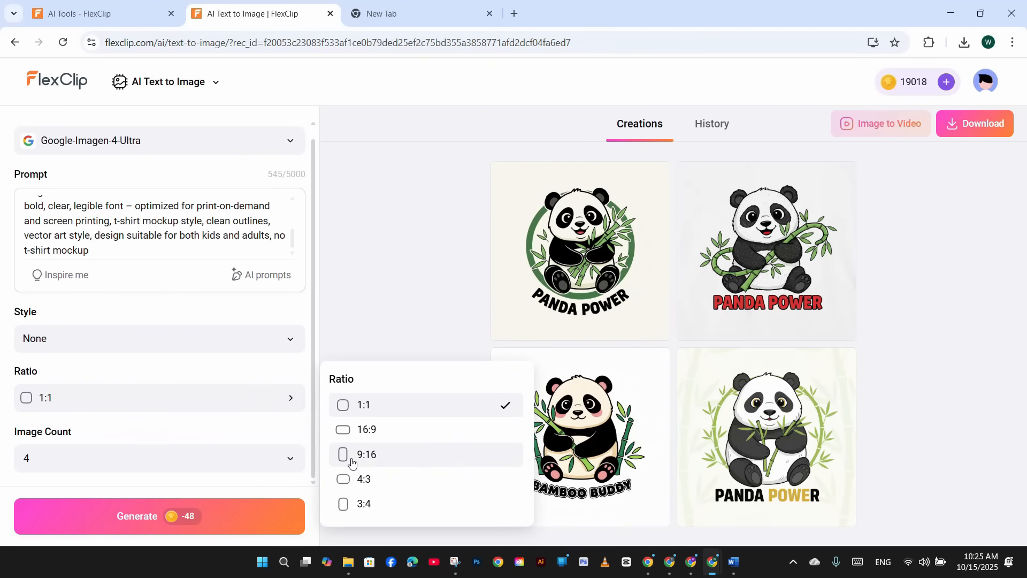
left_click(363, 504)
left_click(133, 515)
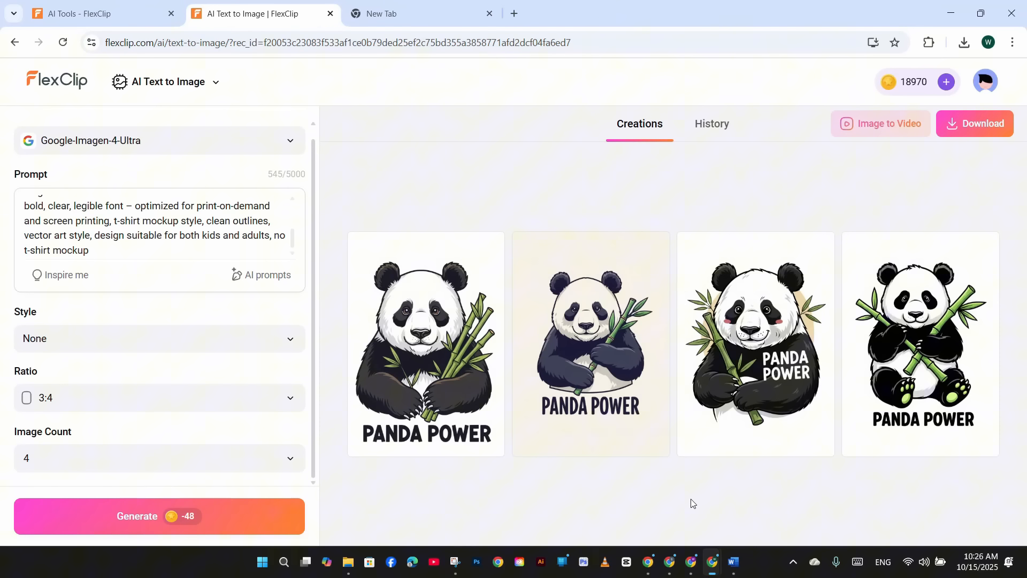
Open the generation history and browse through the previously created panda designs.
left_click(722, 125)
scroll(957, 256, "down", 3)
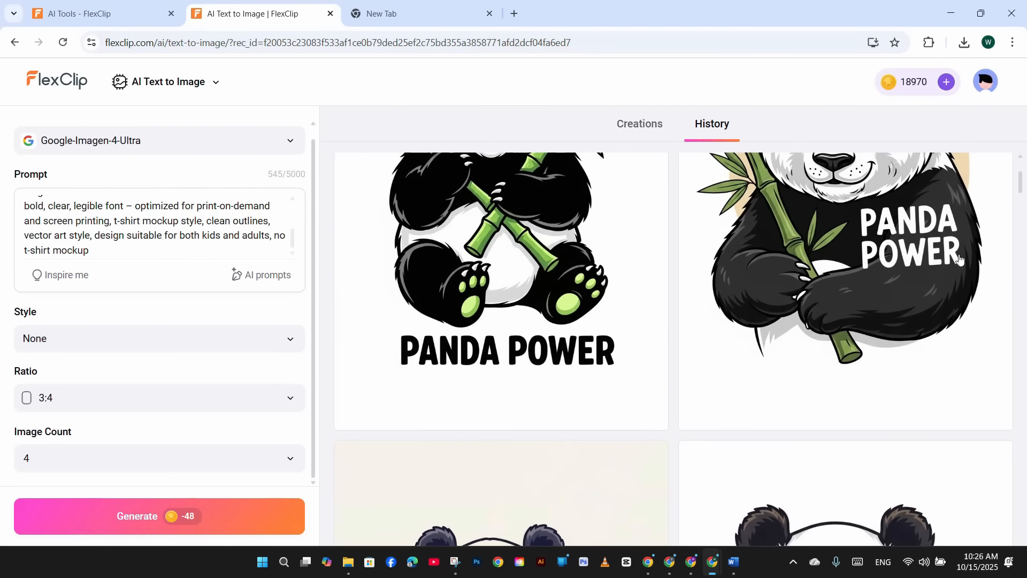
scroll(960, 259, "down", 5)
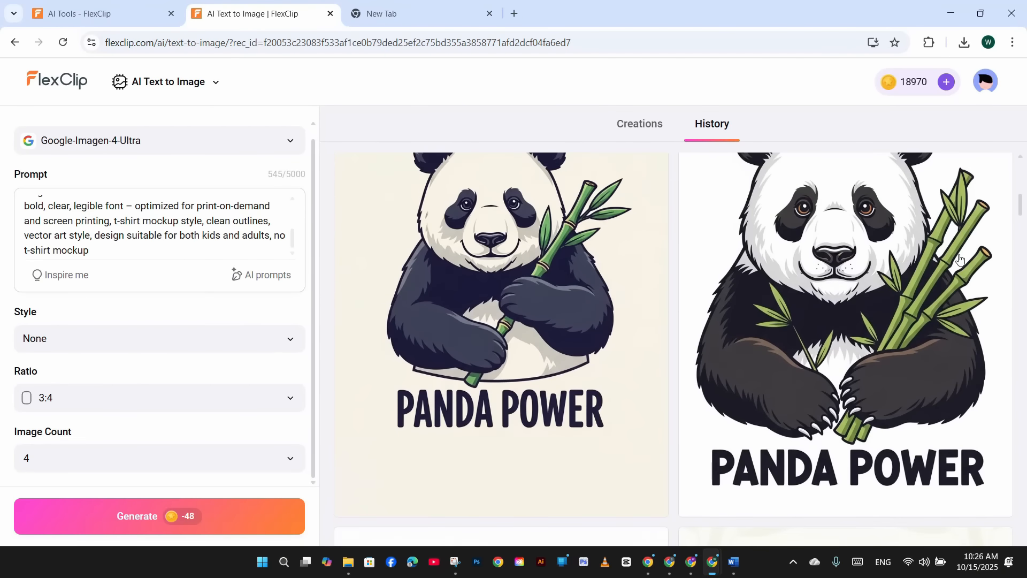
scroll(959, 258, "down", 6)
scroll(959, 258, "up", 3)
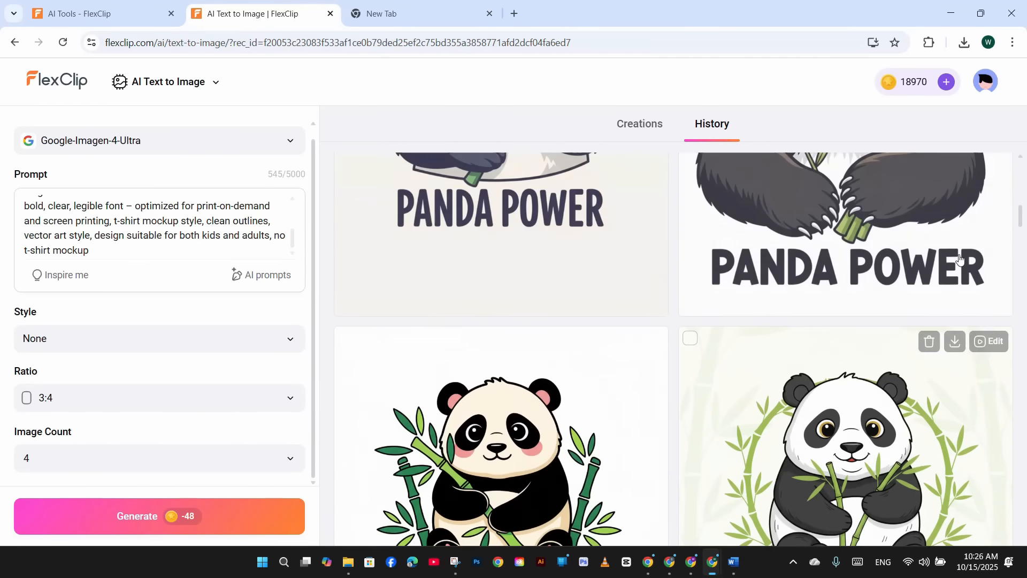
Open the realistic "Panda Power" design from the history and review its full prompt and generation details.
left_click(959, 258)
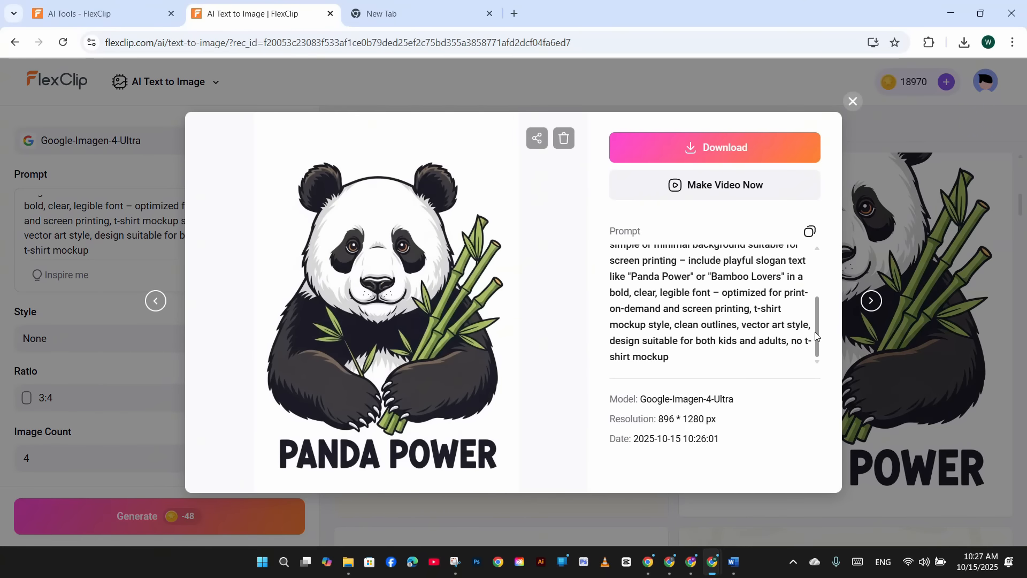
scroll(812, 314, "up", 3)
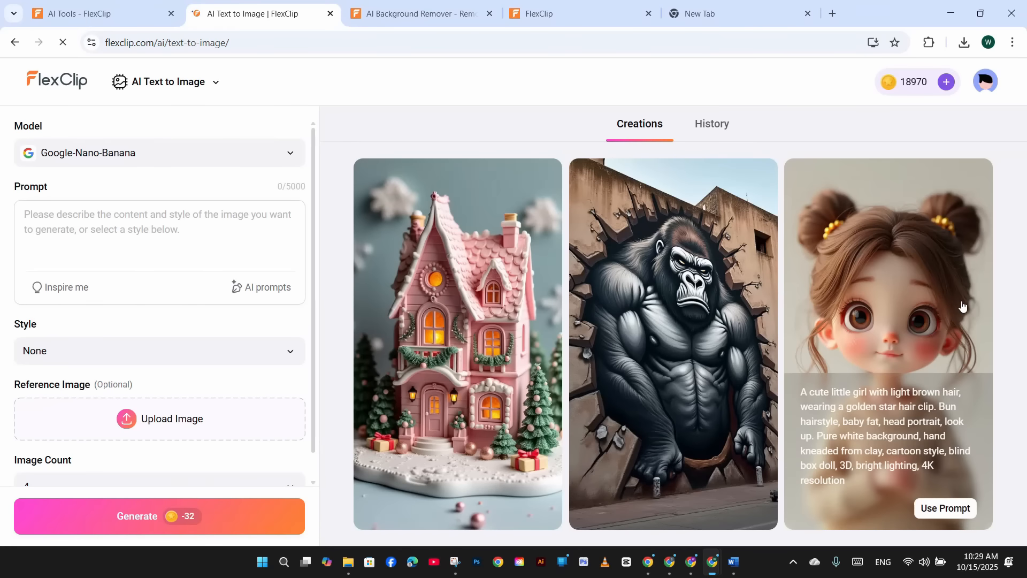
Upload "Screenshot 2025-08-03 171139.png" as the reference image and generate four Google-Nano-Banana designs from the prompt "a teenager skating".
left_click(160, 153)
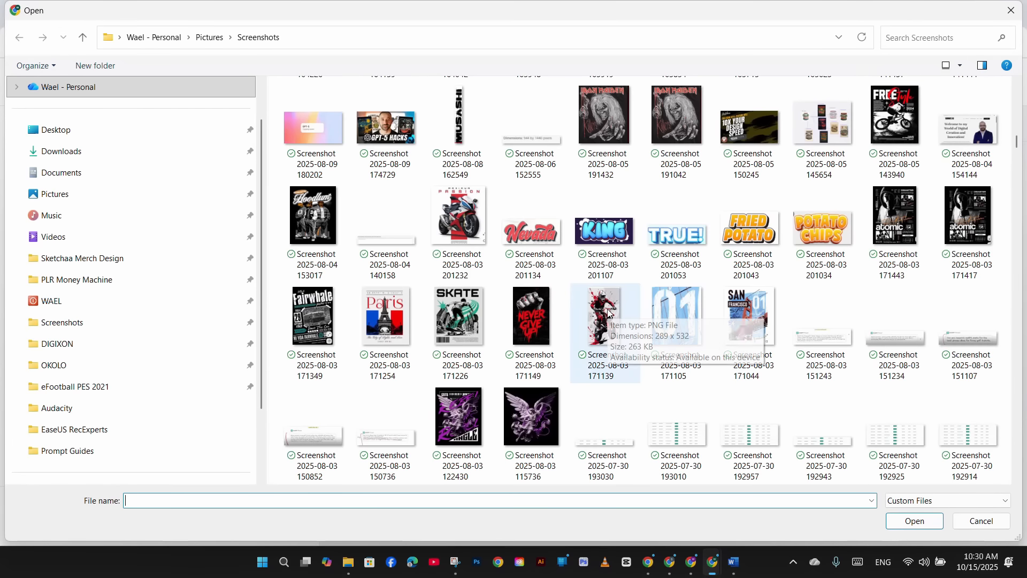
double_click(608, 311)
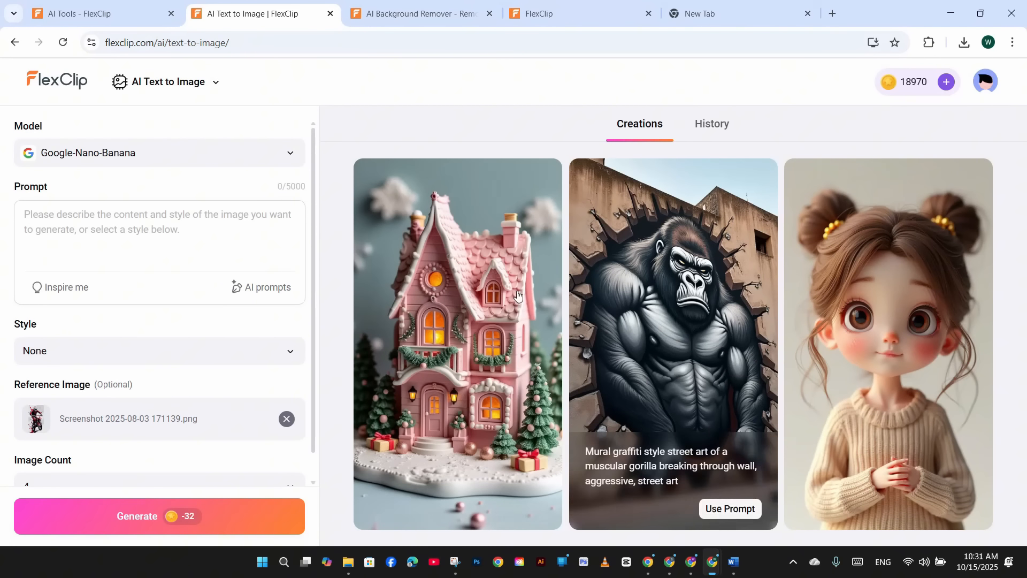
left_click(192, 237)
type("a ")
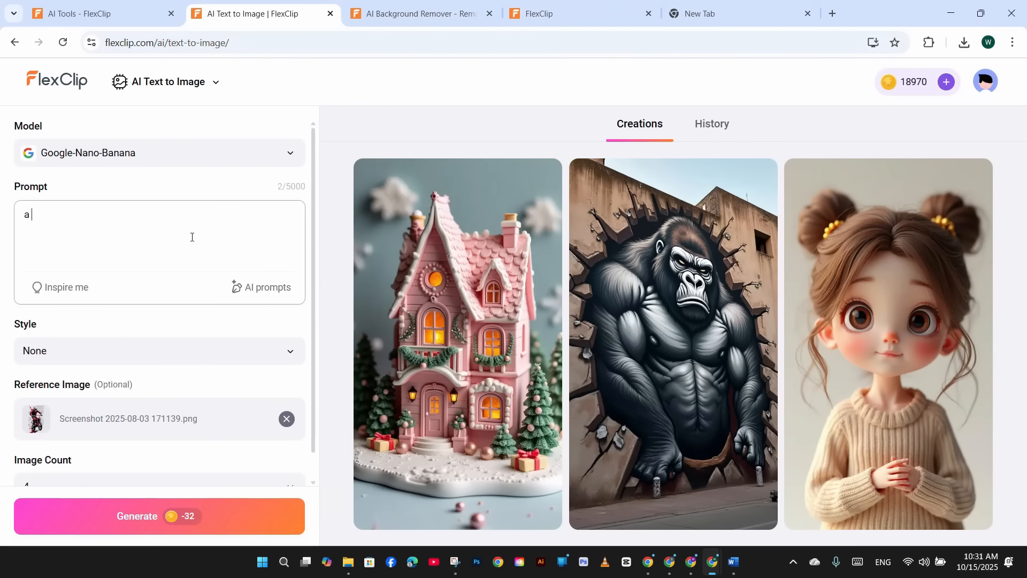
type("teenager skating")
left_click(131, 516)
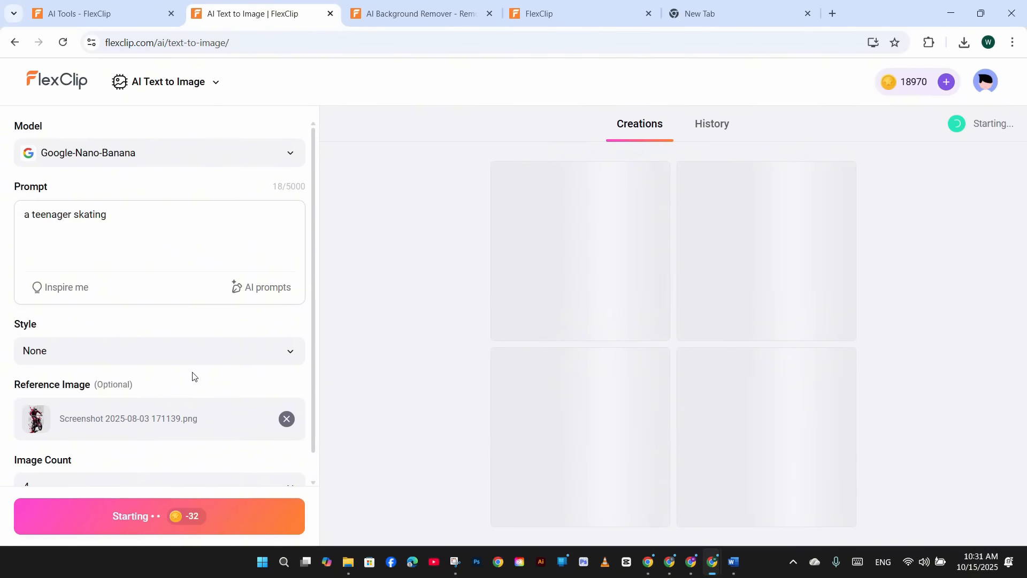
scroll(192, 374, "down", 1)
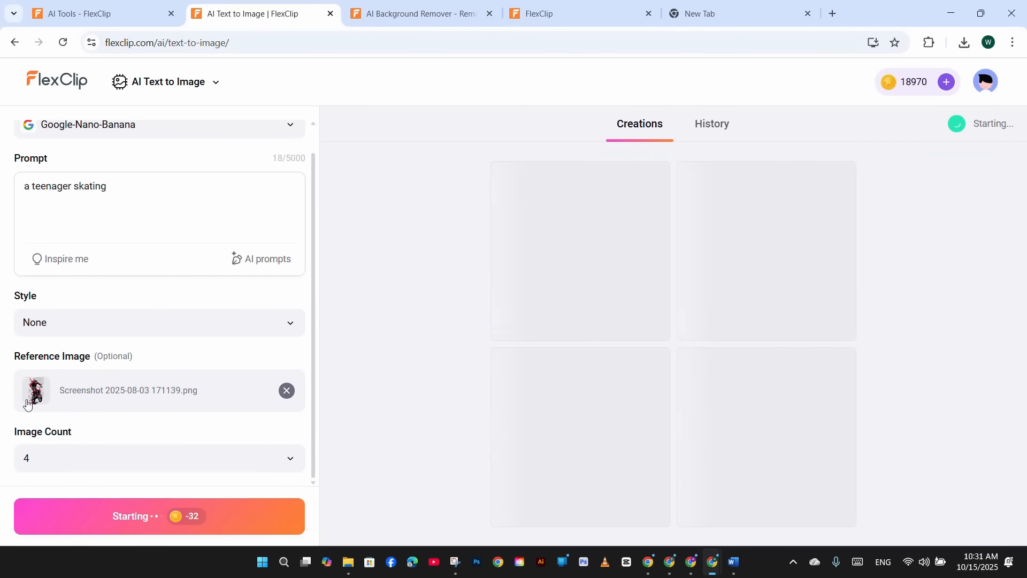
scroll(160, 395, "up", 1)
mouse_move(38, 422)
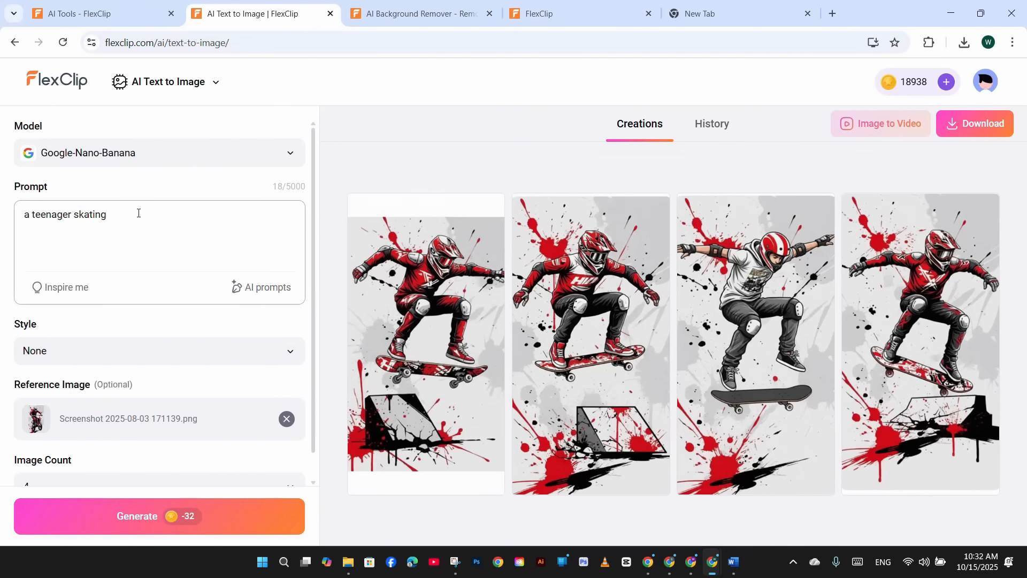
Append ", wearing a hoodie and streetwear clothing, and a hat" to the skating prompt and generate four new designs.
type(", wearing a hoodie and streetwear clo")
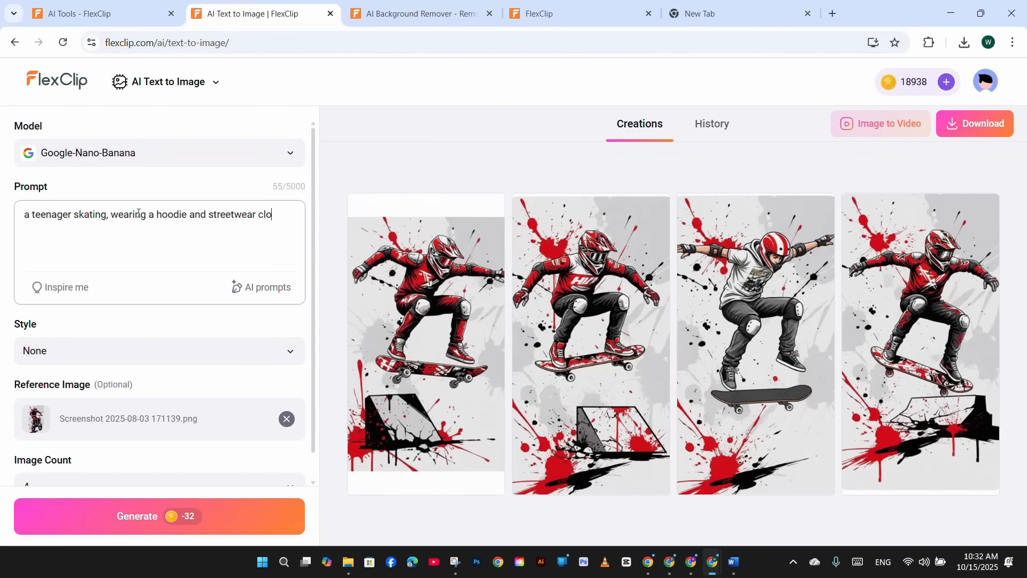
type("thing, and a hat")
scroll(167, 468, "down", 1)
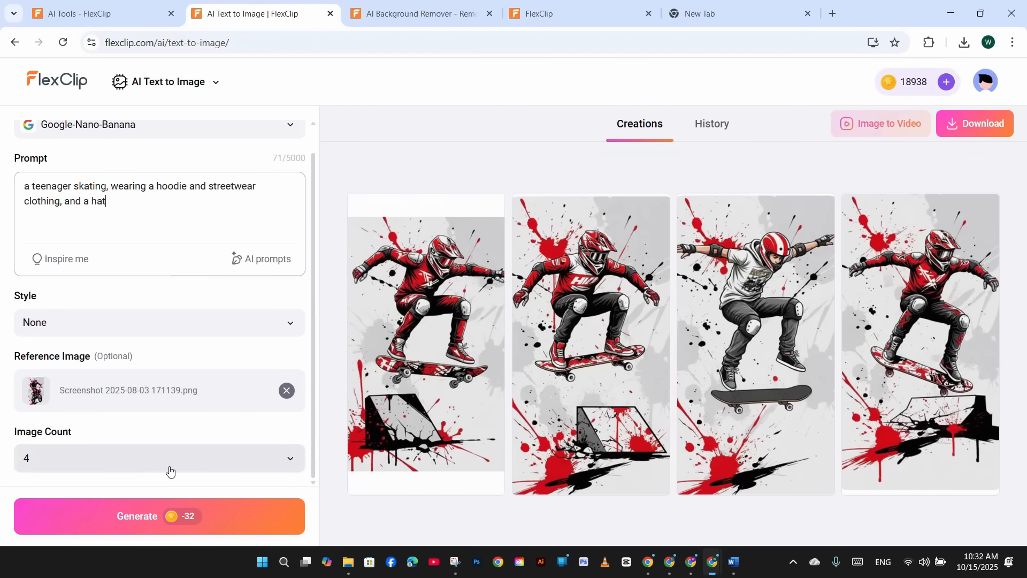
left_click(163, 504)
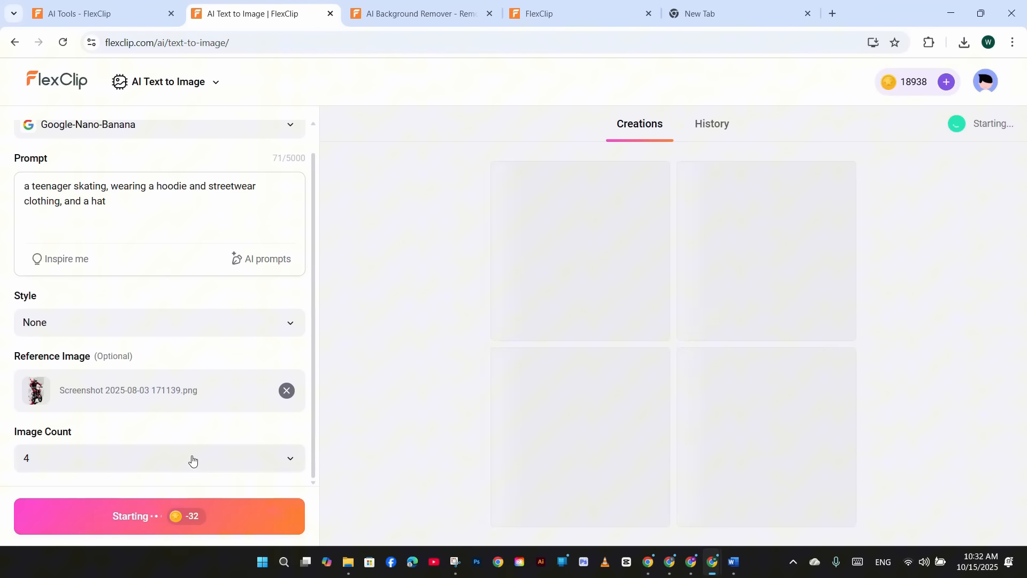
mouse_move(34, 395)
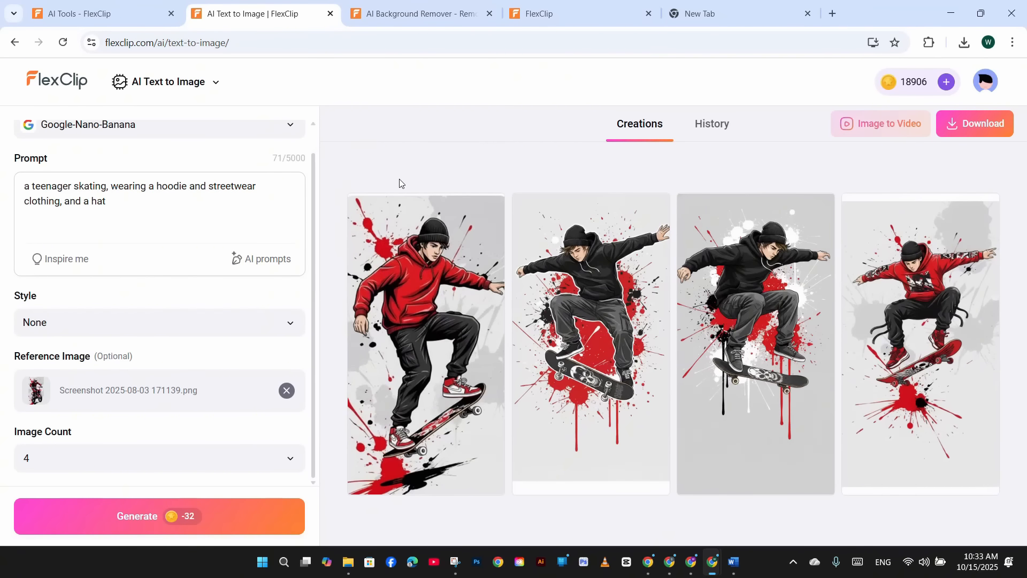
mouse_move(36, 395)
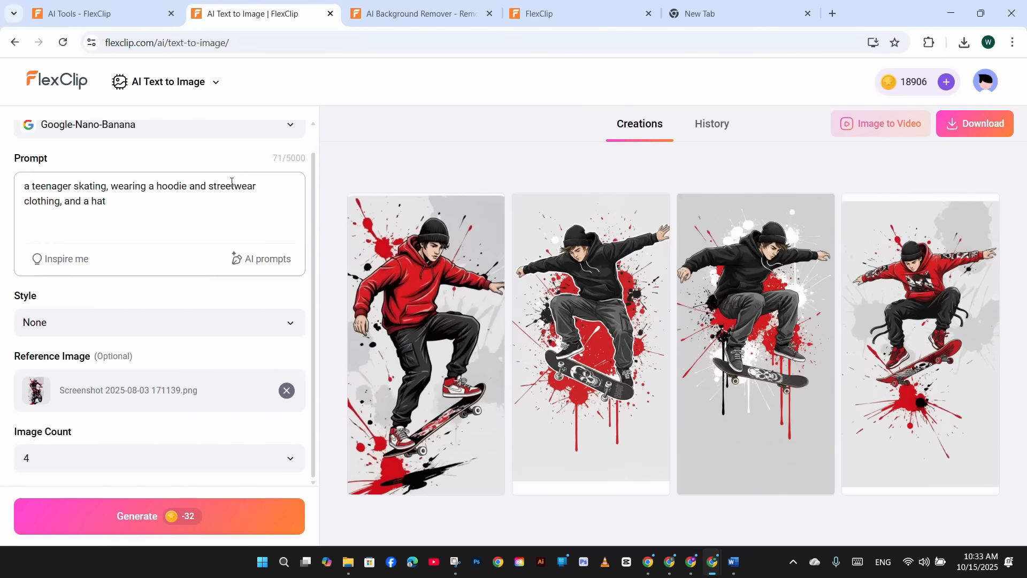
Switch the model to OpenAI-GPT-Image-1, generate four skater designs at 1:1 ratio, and preview the first one.
scroll(231, 181, "up", 1)
left_click(290, 154)
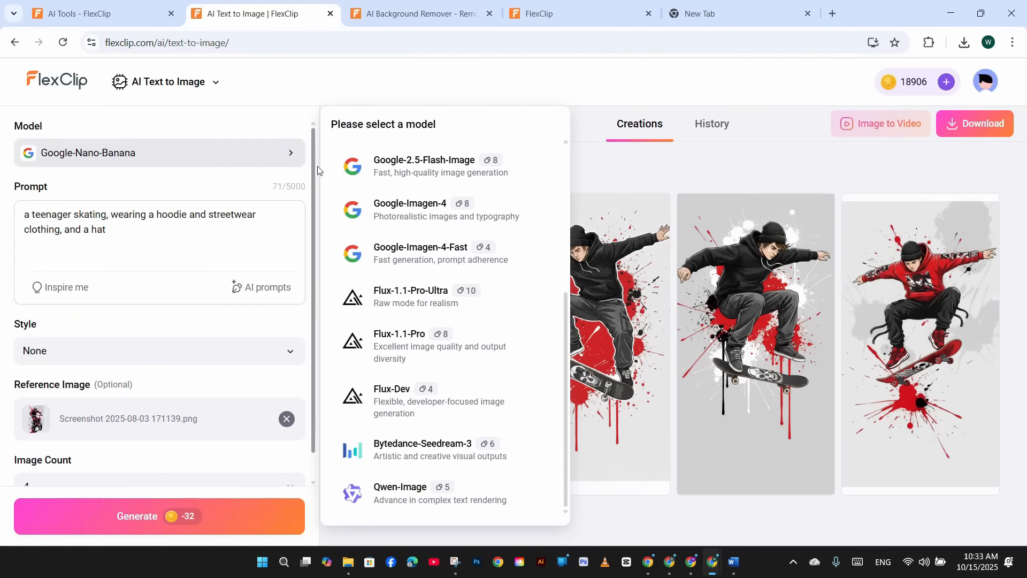
scroll(426, 252, "up", 5)
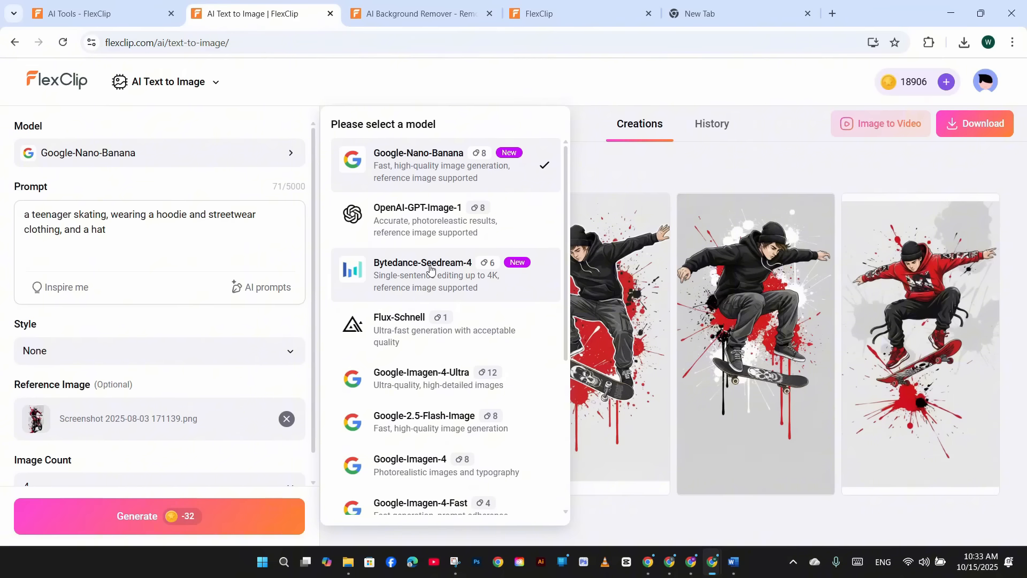
left_click(384, 235)
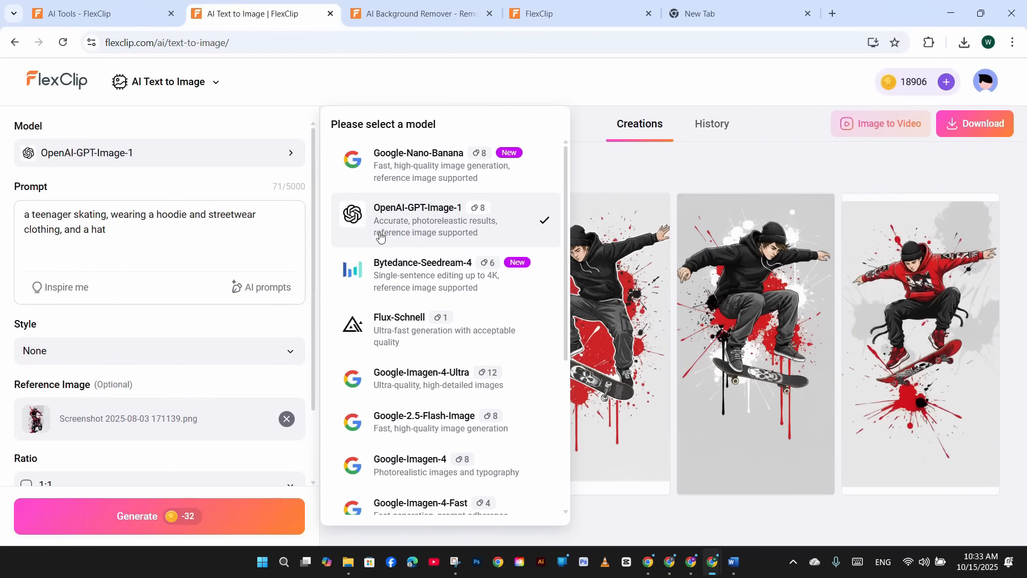
left_click(184, 292)
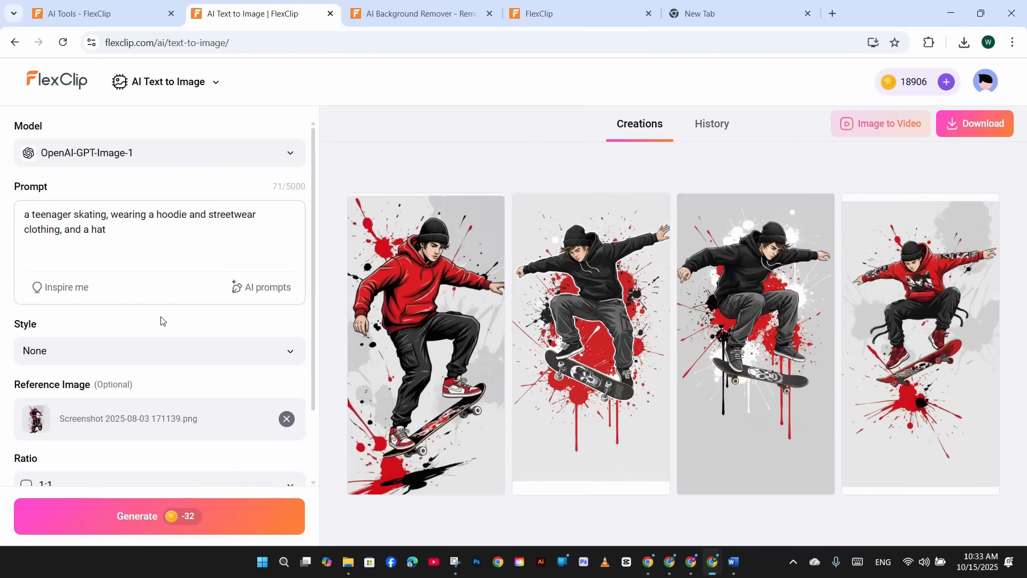
left_click(137, 518)
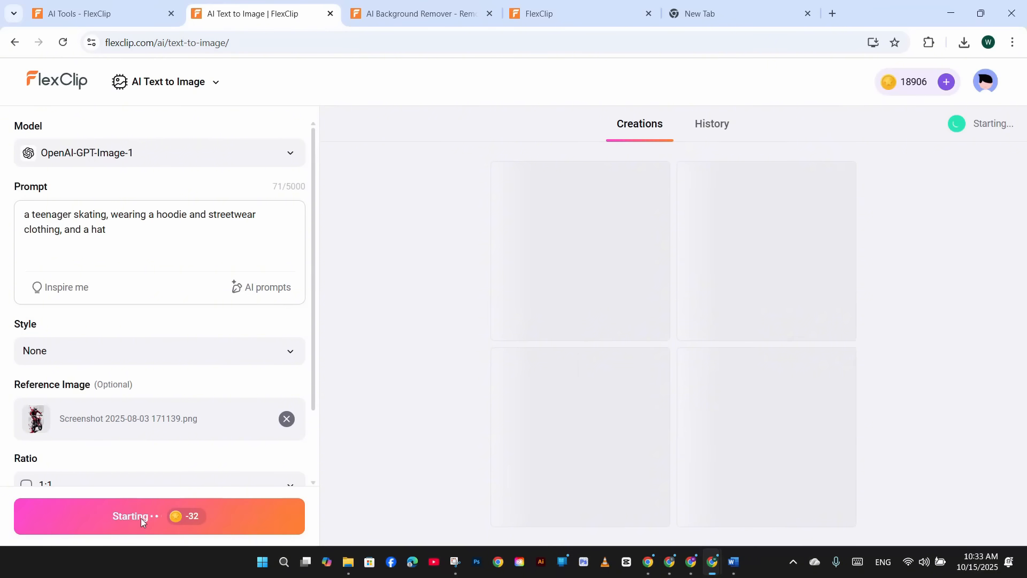
mouse_move(54, 427)
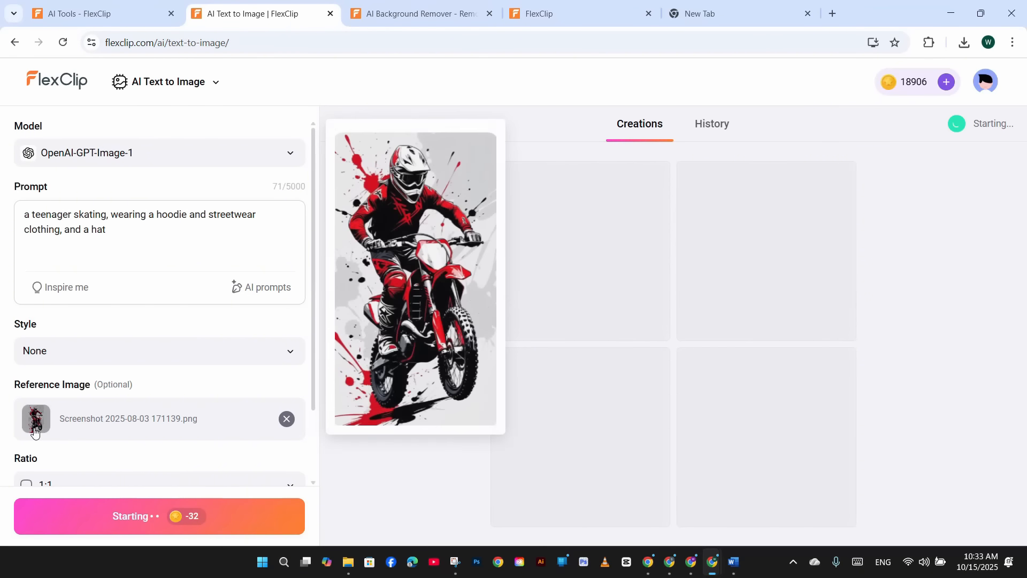
scroll(137, 390, "down", 2)
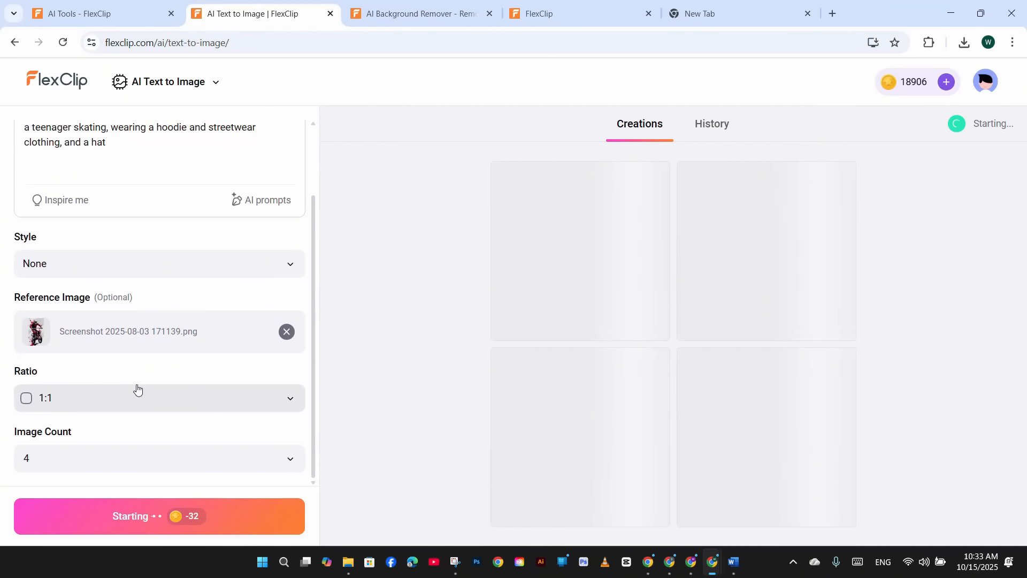
scroll(137, 390, "up", 1)
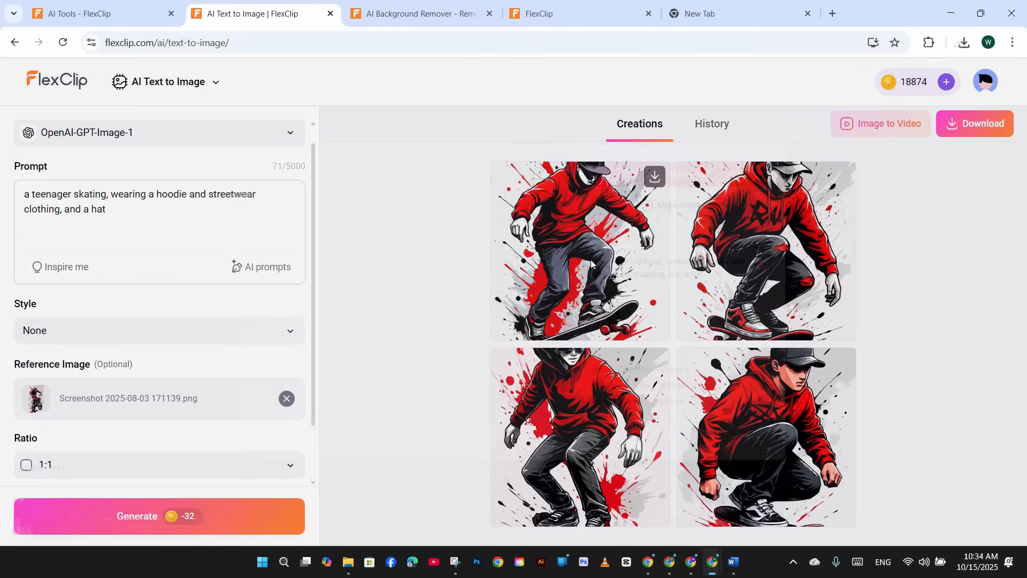
left_click(591, 260)
key("Escape")
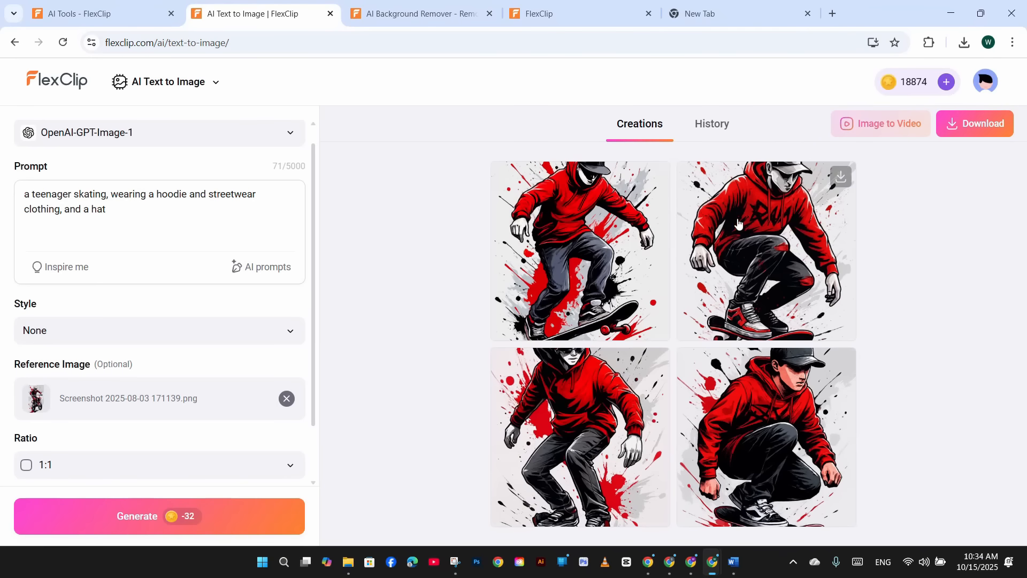
Set the ratio to 2:3, generate four new skater designs, and compare them with the reference image.
left_click(246, 465)
left_click(355, 519)
left_click(122, 515)
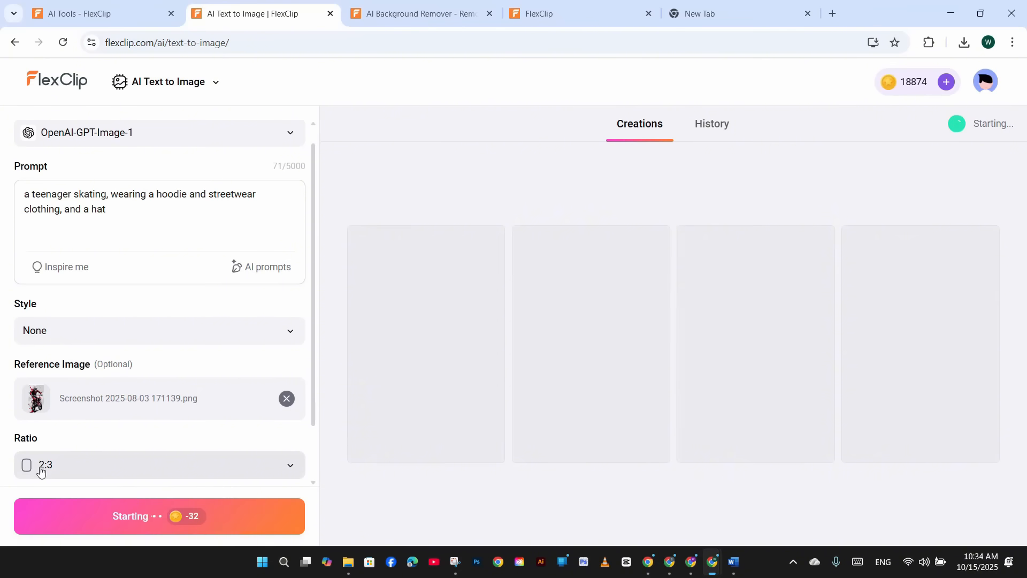
scroll(150, 433, "down", 2)
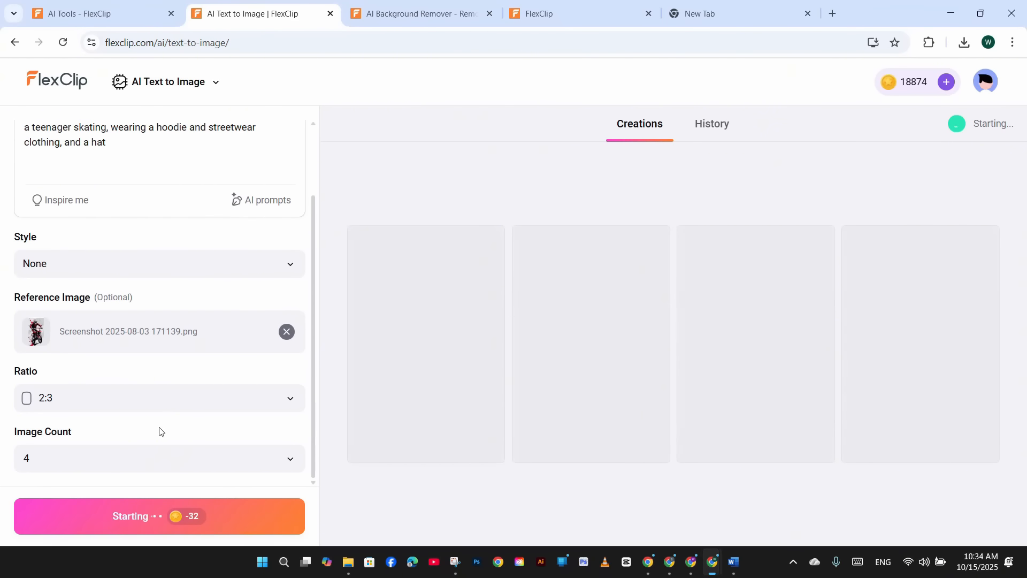
mouse_move(31, 331)
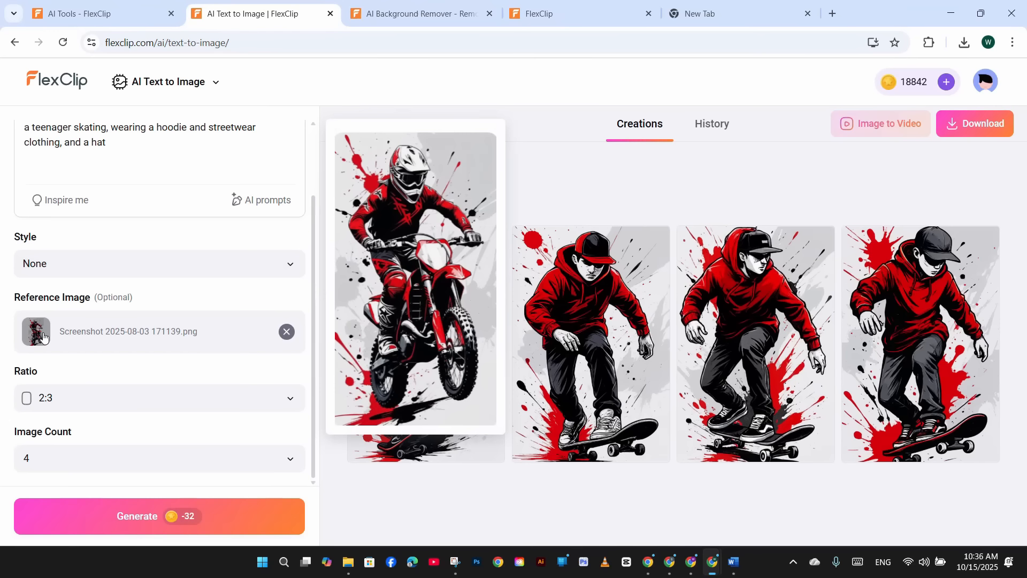
scroll(64, 336, "up", 2)
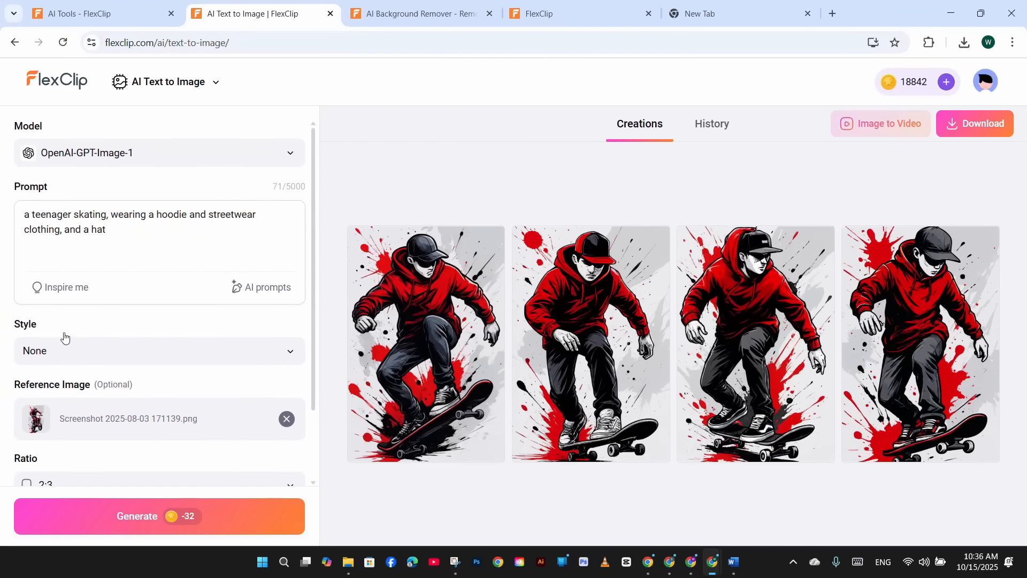
mouse_move(32, 430)
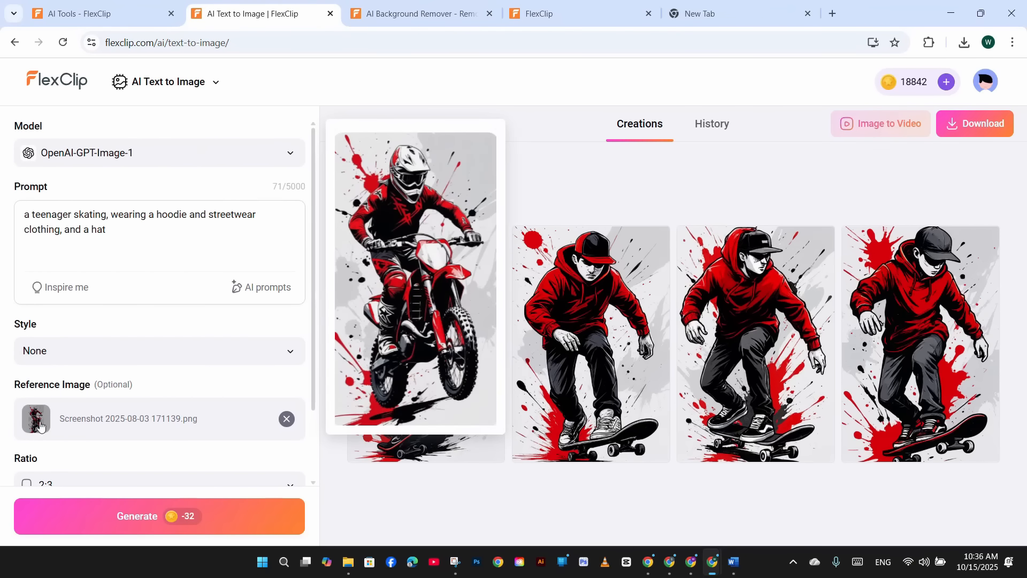
Look through the available models and view the fourth skater design enlarged with its details.
left_click(289, 162)
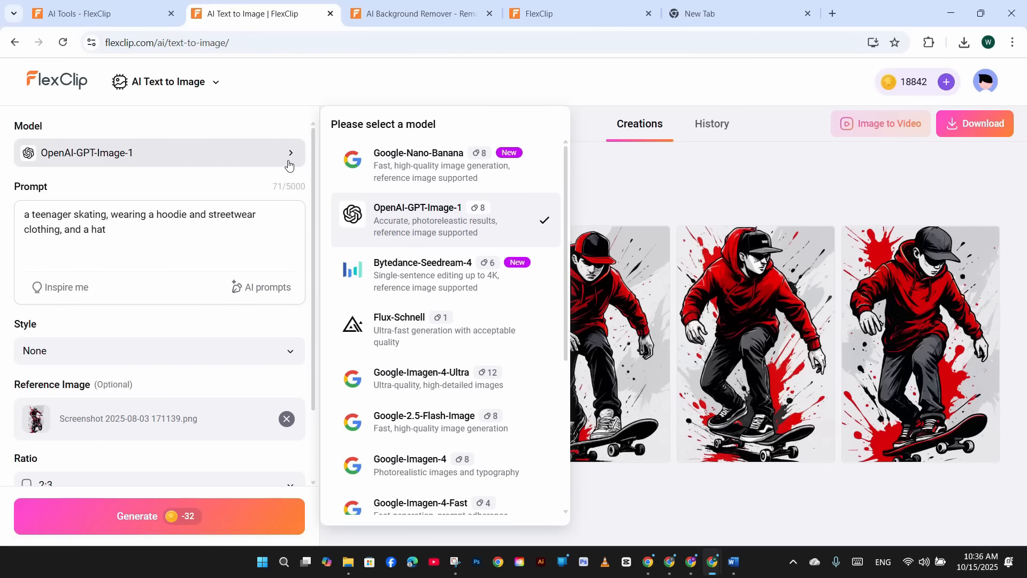
left_click(610, 182)
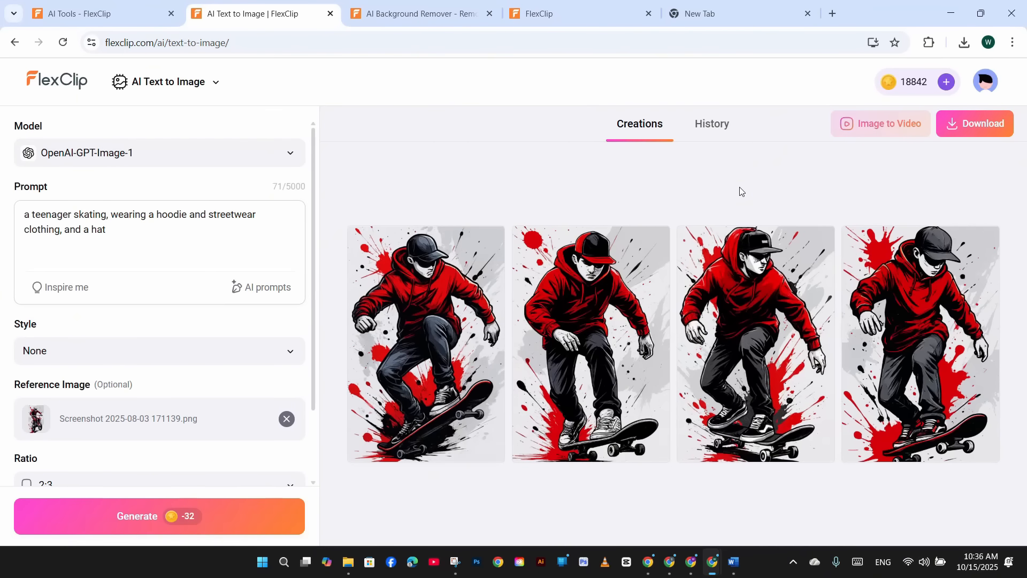
left_click(899, 306)
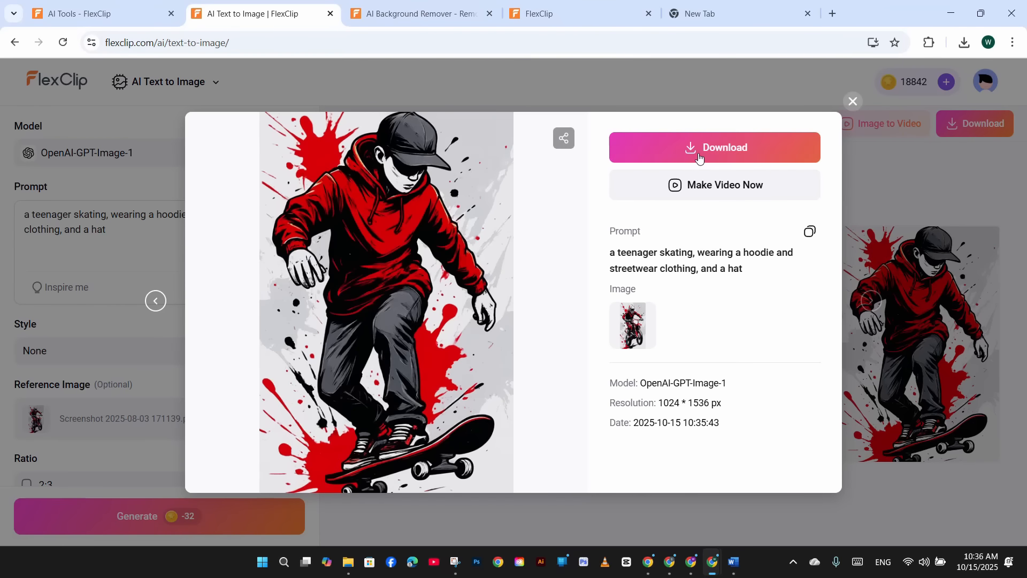
left_click(852, 101)
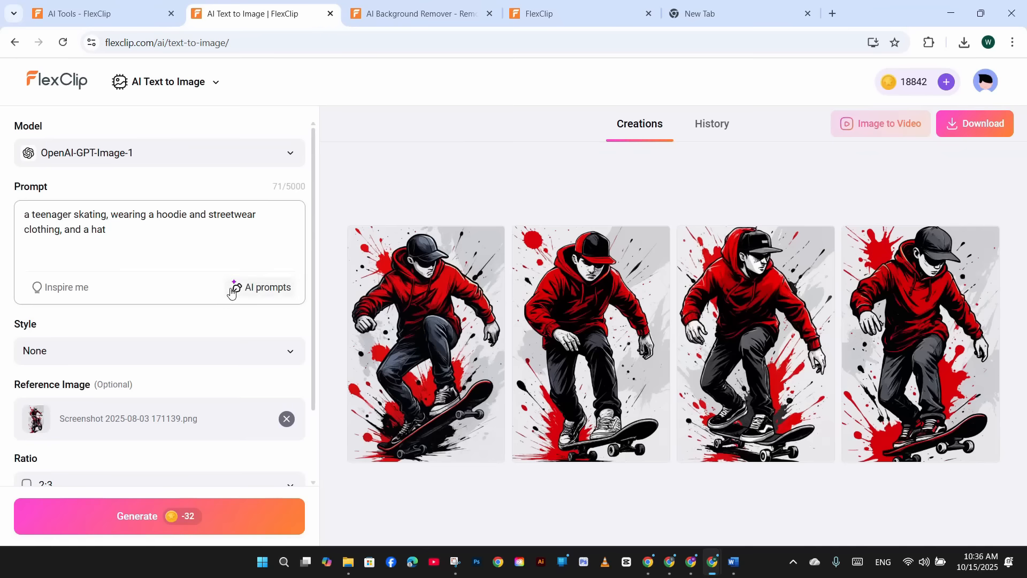
Reopen the AI Text to Image generator from the site's AI tools with the sample prompt "Vector logo letter A, pink dark blue gradient.".
left_click(62, 84)
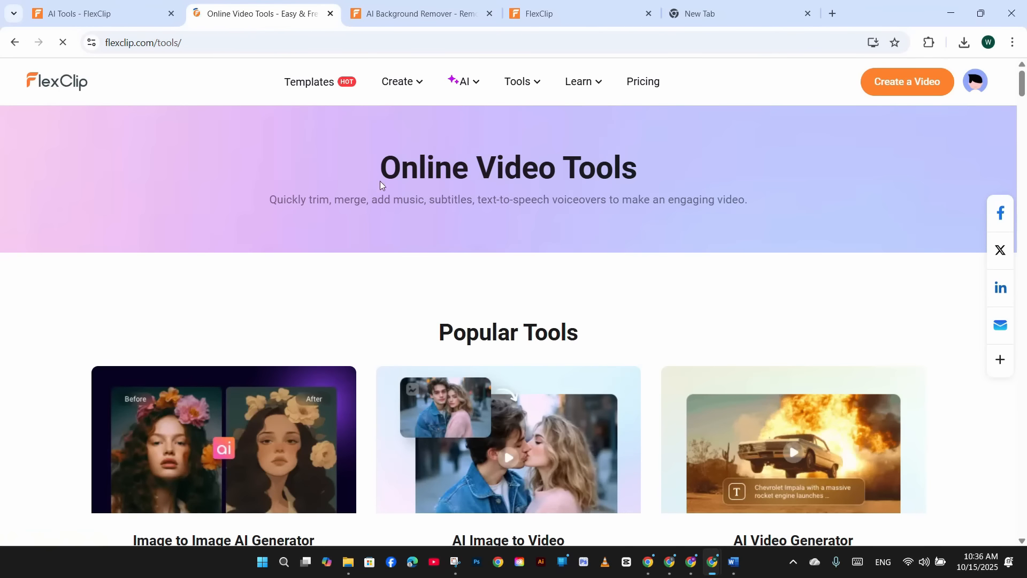
mouse_move(467, 91)
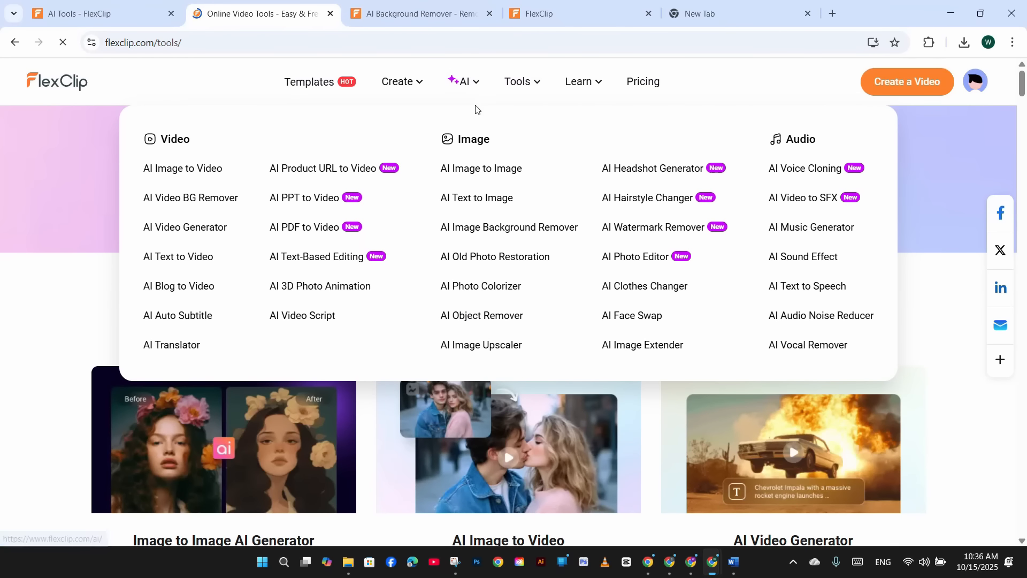
left_click(492, 203)
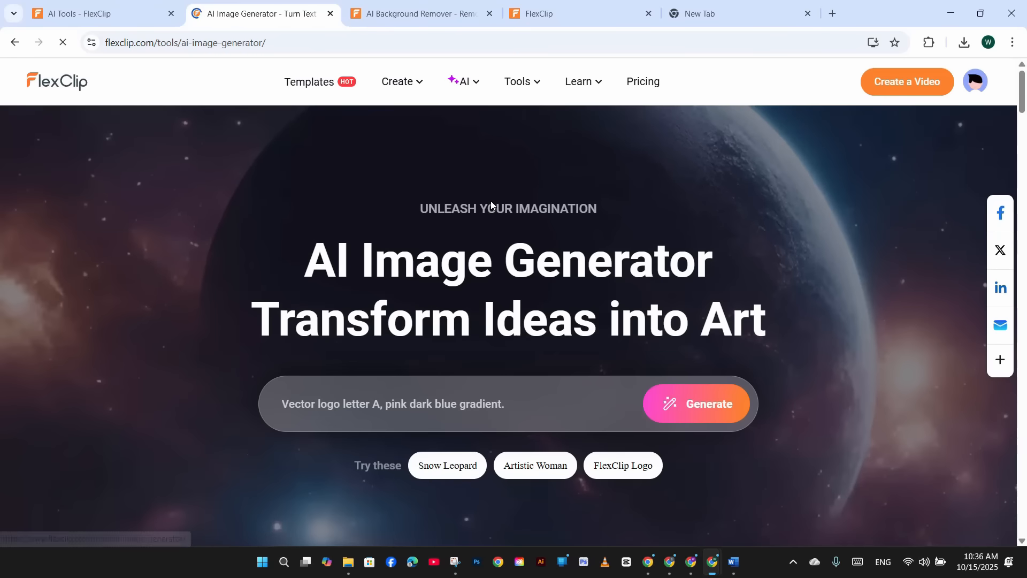
left_click(690, 402)
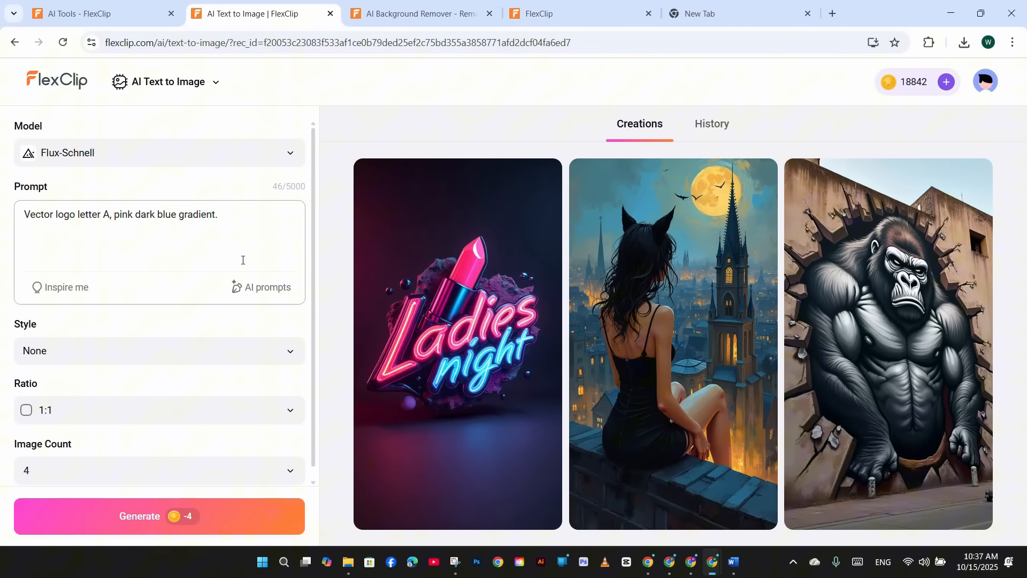
Open the AI Photo Editor tool and upload the picture of the waving tabby cat on a blue background.
left_click_drag(257, 214, 153, 146)
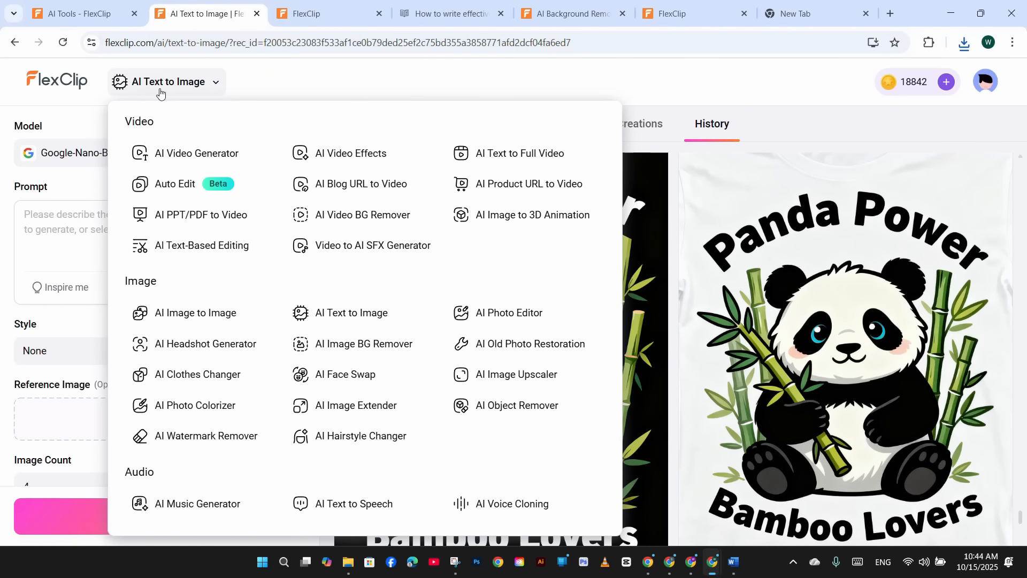
left_click(517, 319)
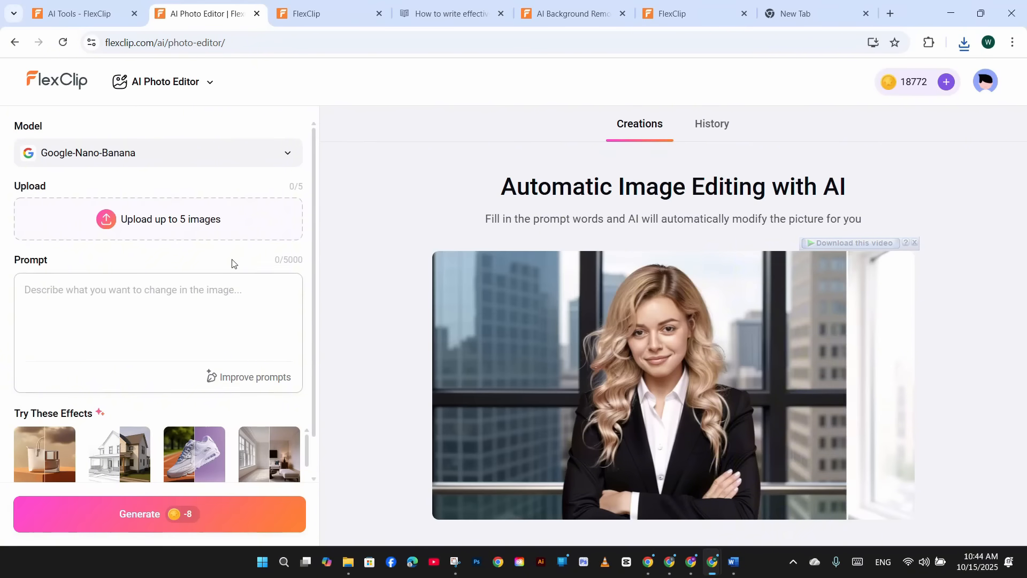
left_click(119, 223)
double_click(399, 275)
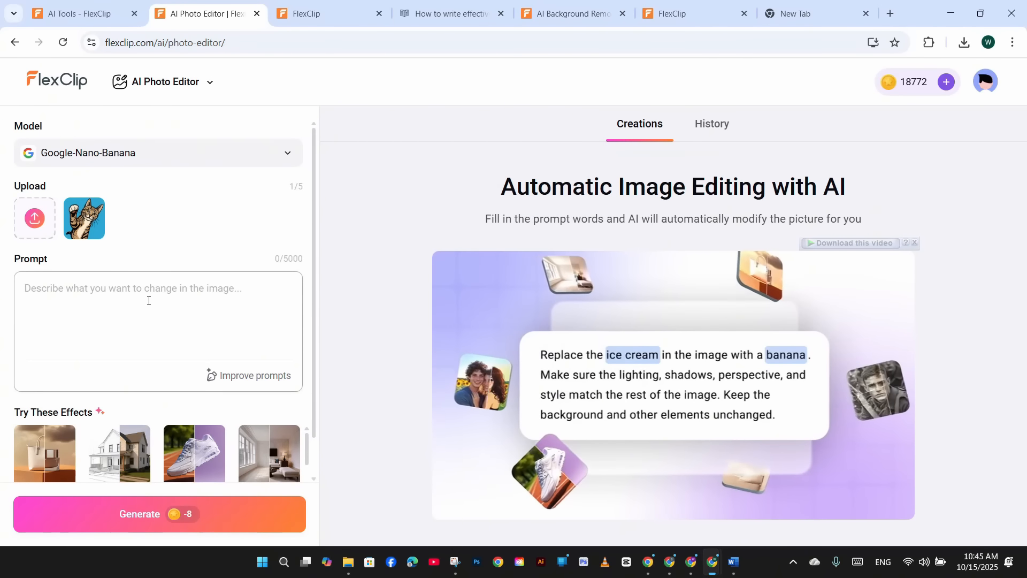
left_click(148, 300)
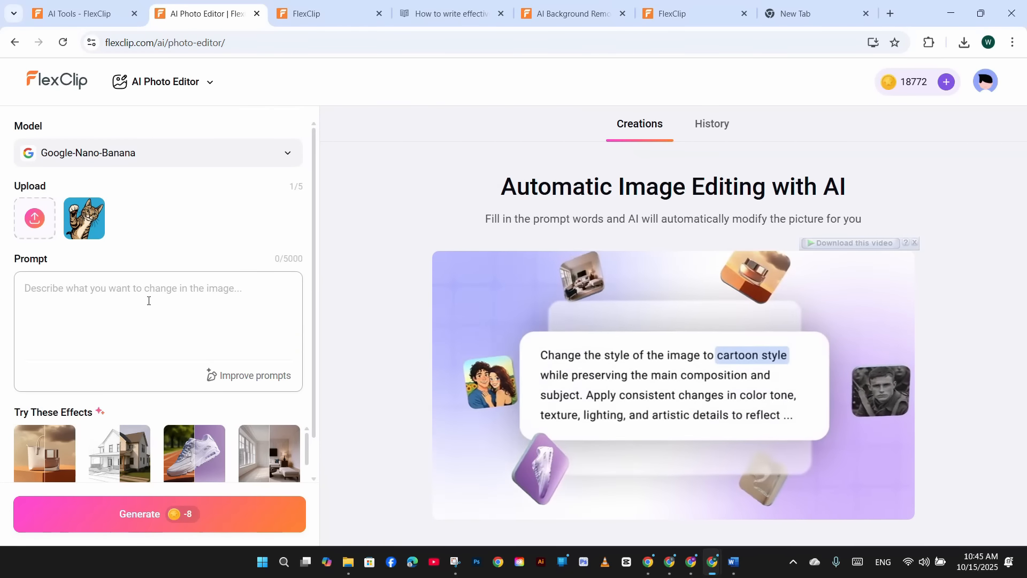
type("add ")
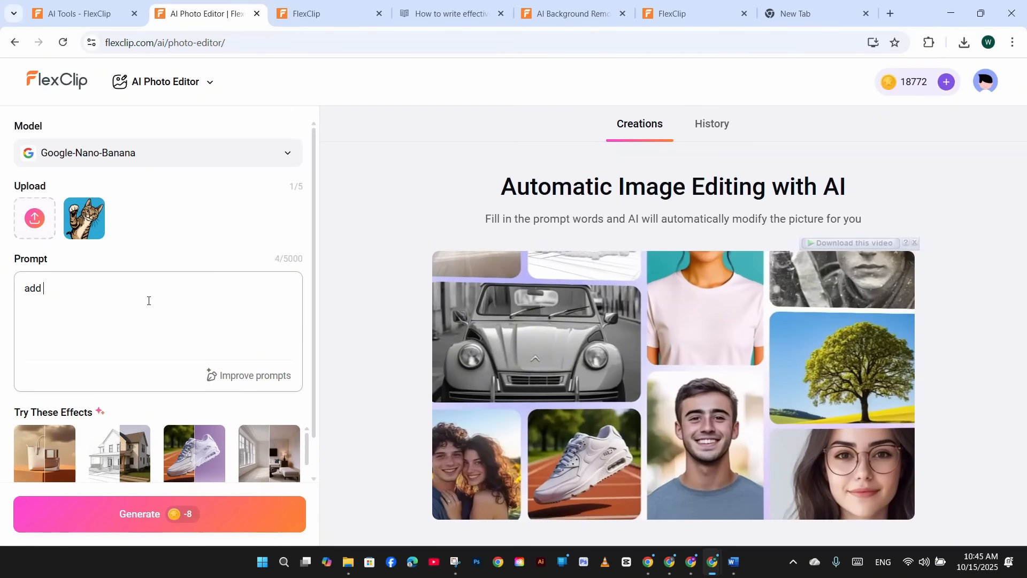
type("a hat")
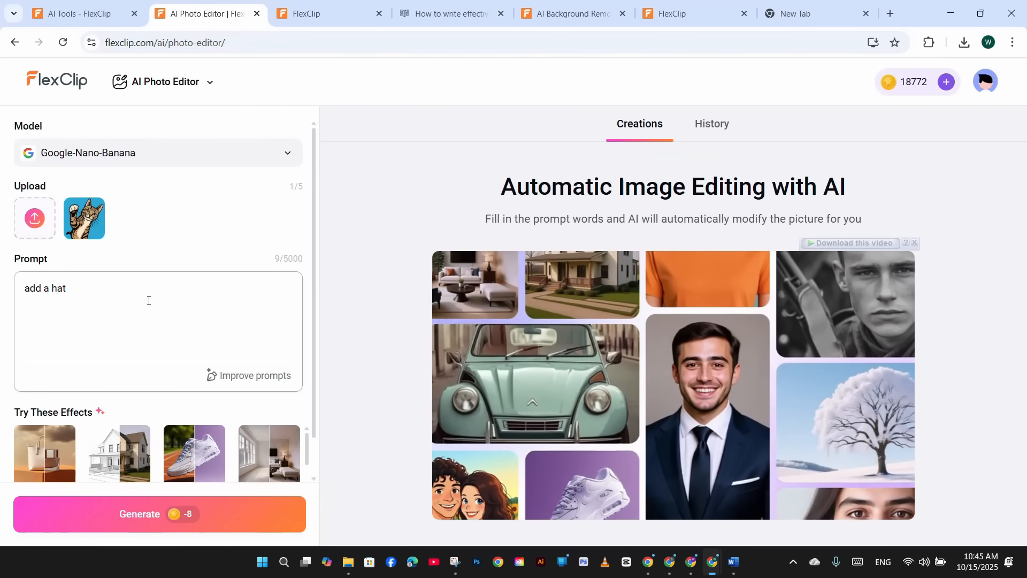
type(" to the cat")
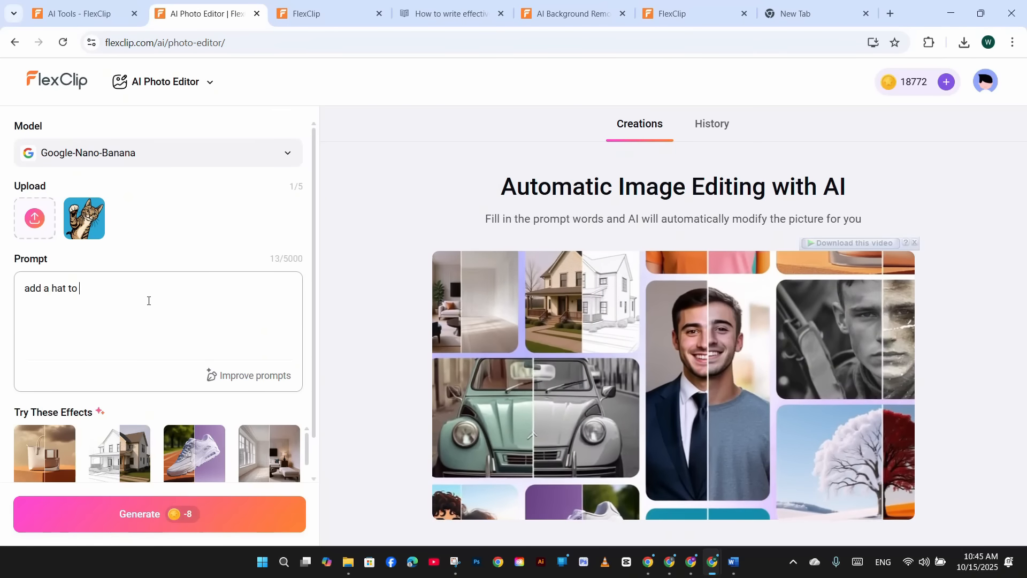
key("BackSpace")
key("BackSpace")
key("BackSpace")
key("BackSpace")
key("BackSpace")
key("BackSpace")
key("BackSpace")
key("BackSpace")
key("BackSpace")
key("BackSpace")
key("BackSpace")
key("BackSpace")
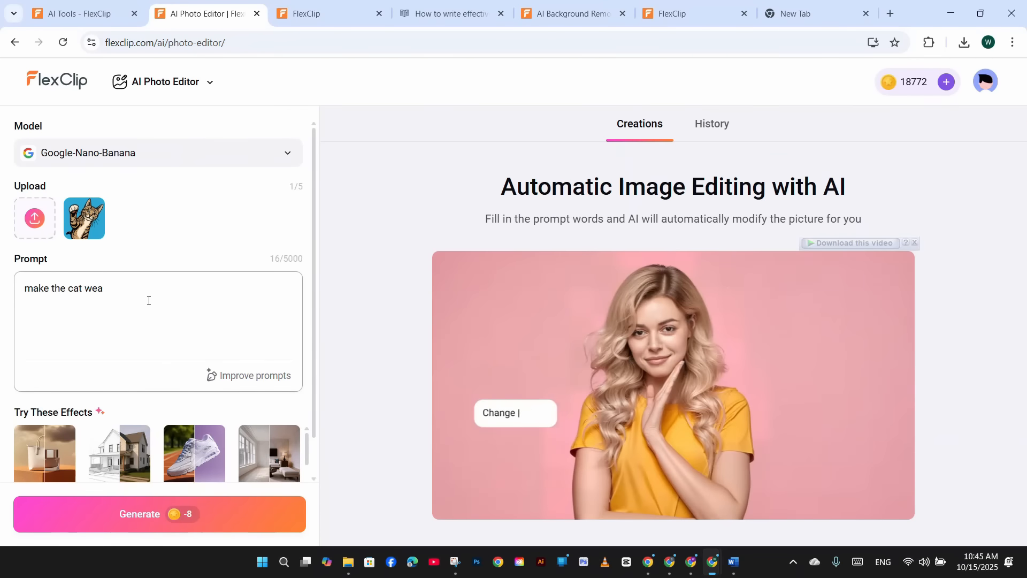
Enter the prompt "make the cat wearing a red hat" and generate the edited image with Google-Nano-Banana.
type("ring a ")
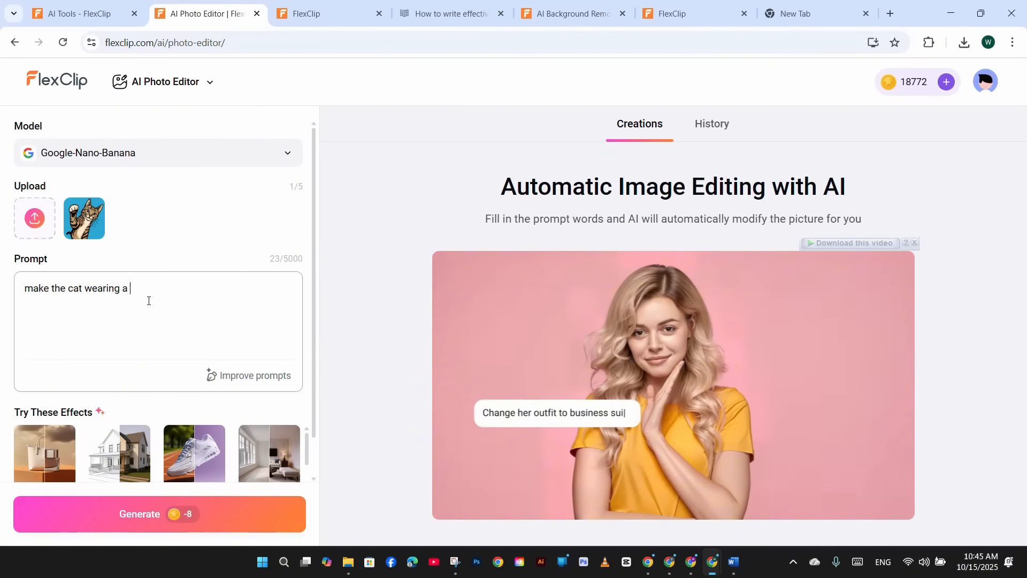
type("red hat")
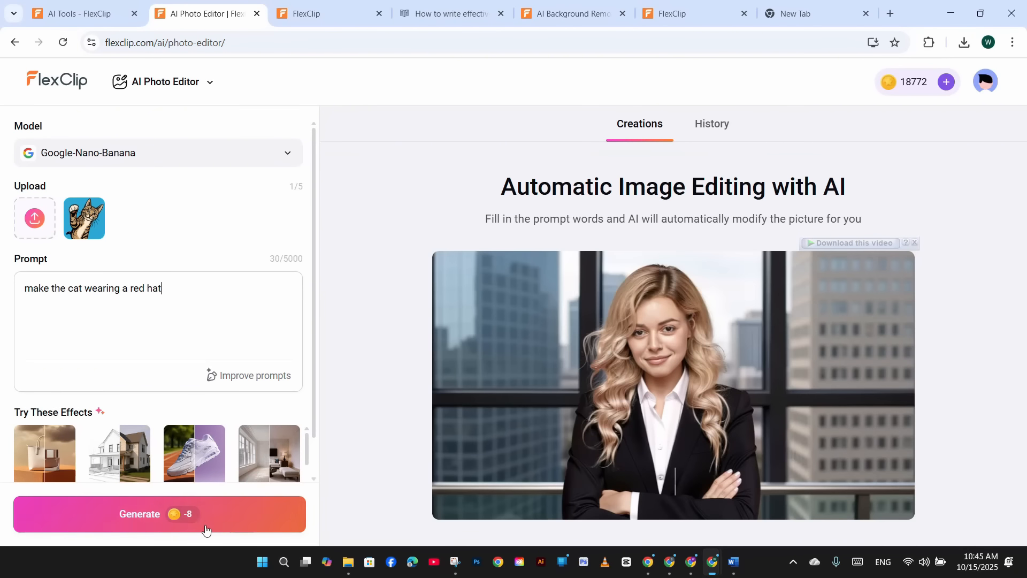
left_click(204, 522)
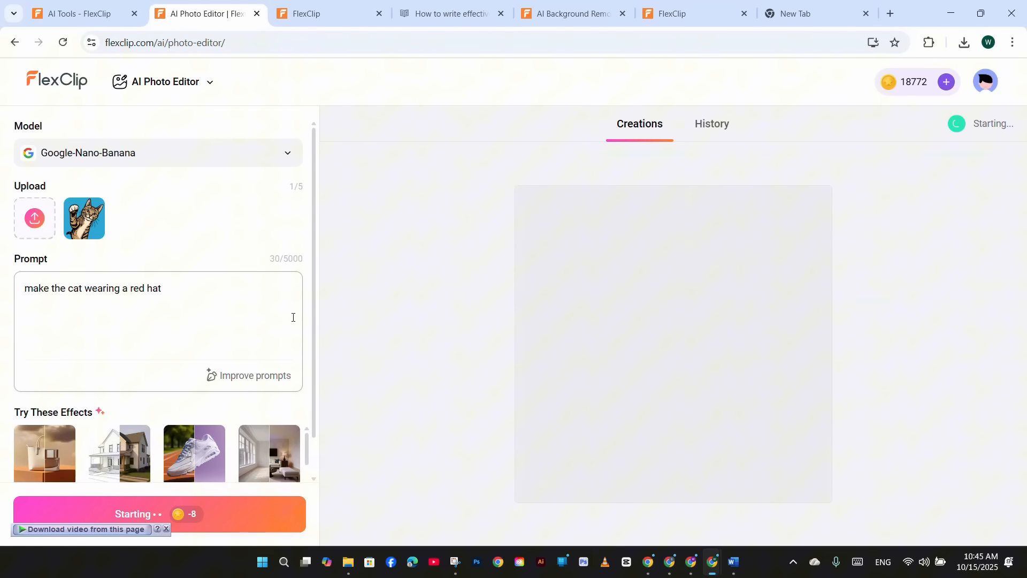
Compare the edited cat with the uploaded original and look through the ready-made effects.
left_click(271, 155)
left_click(271, 154)
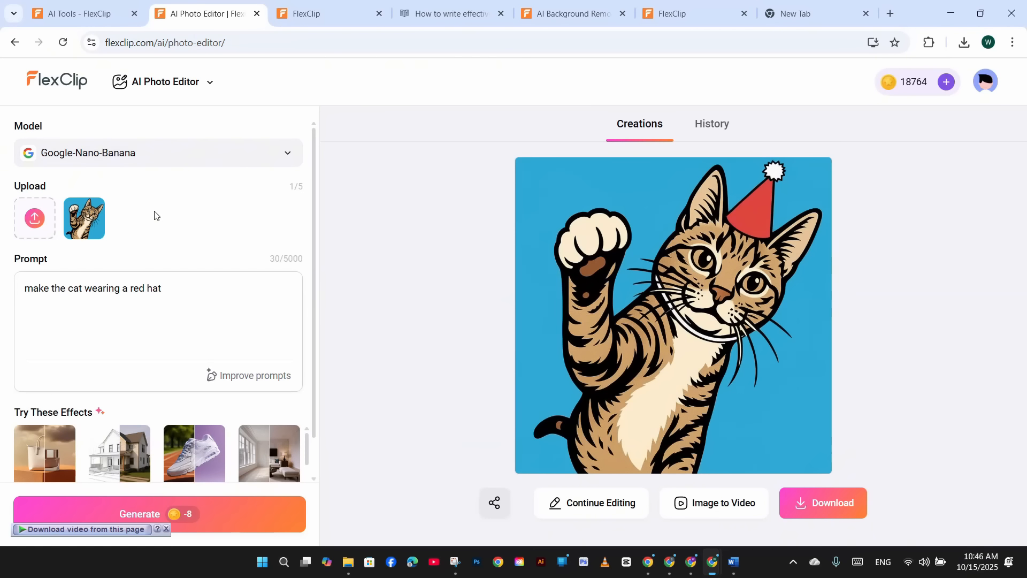
mouse_move(86, 216)
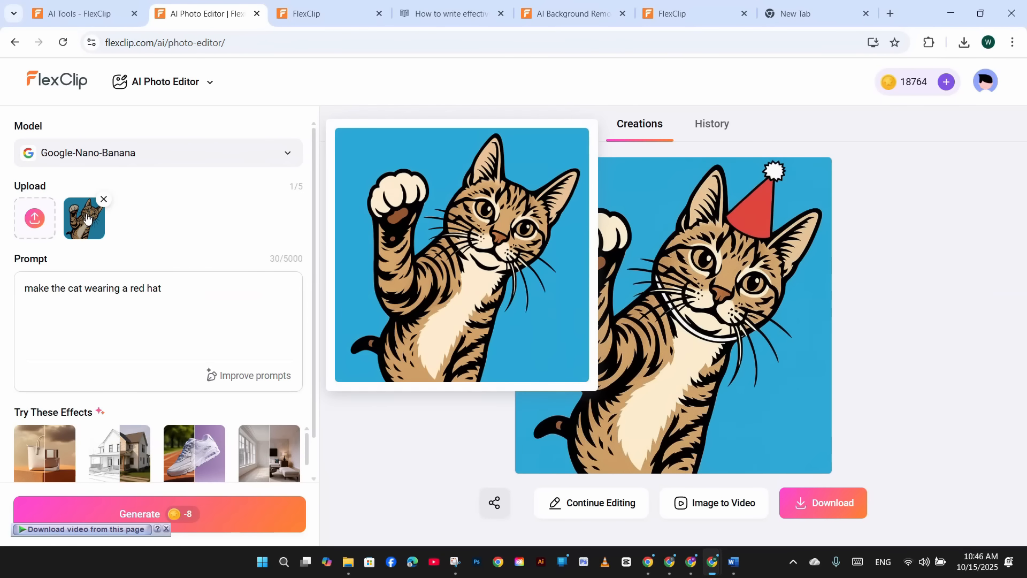
scroll(230, 308, "down", 1)
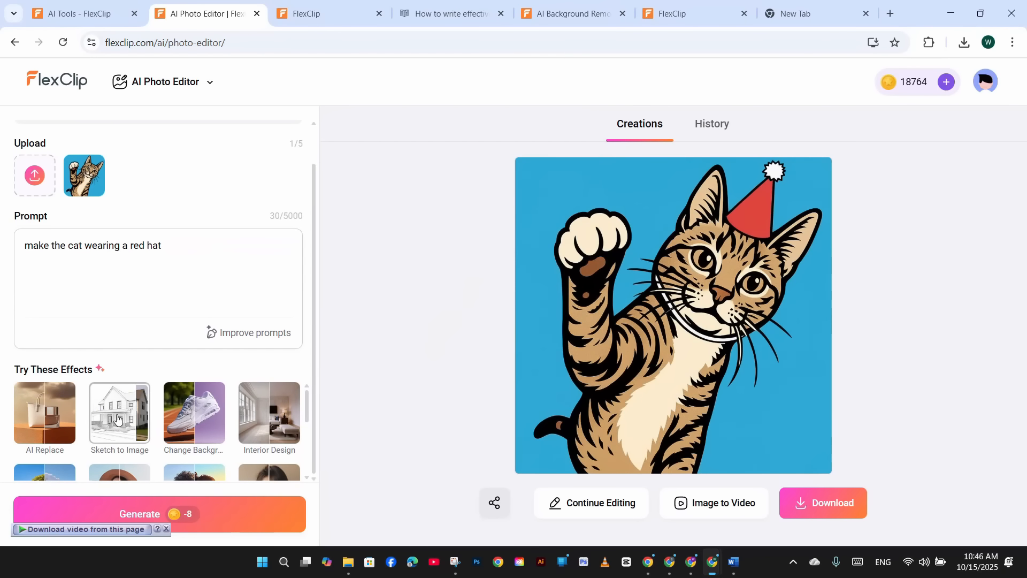
scroll(277, 437, "down", 3)
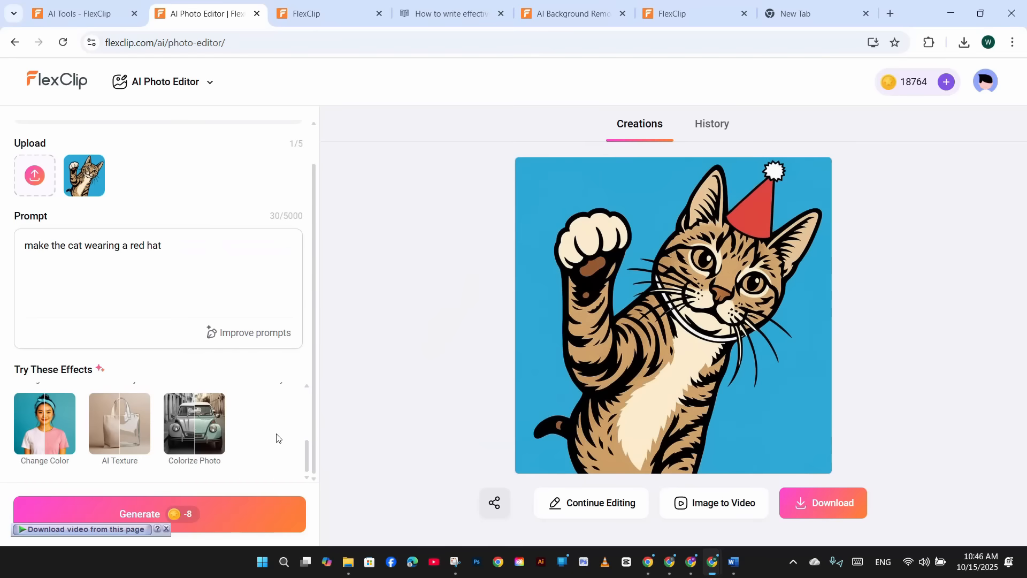
scroll(276, 437, "up", 2)
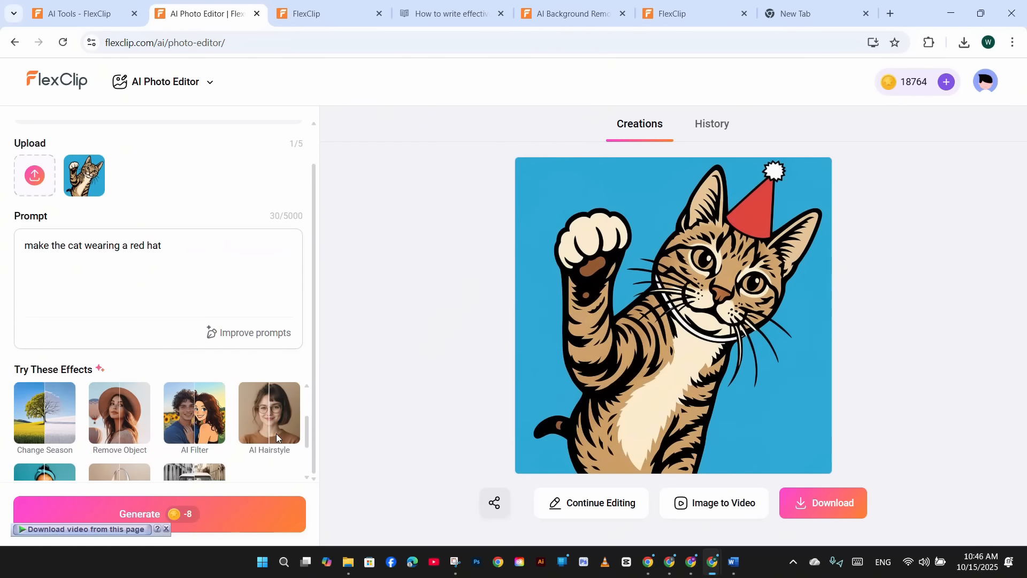
scroll(277, 437, "down", 1)
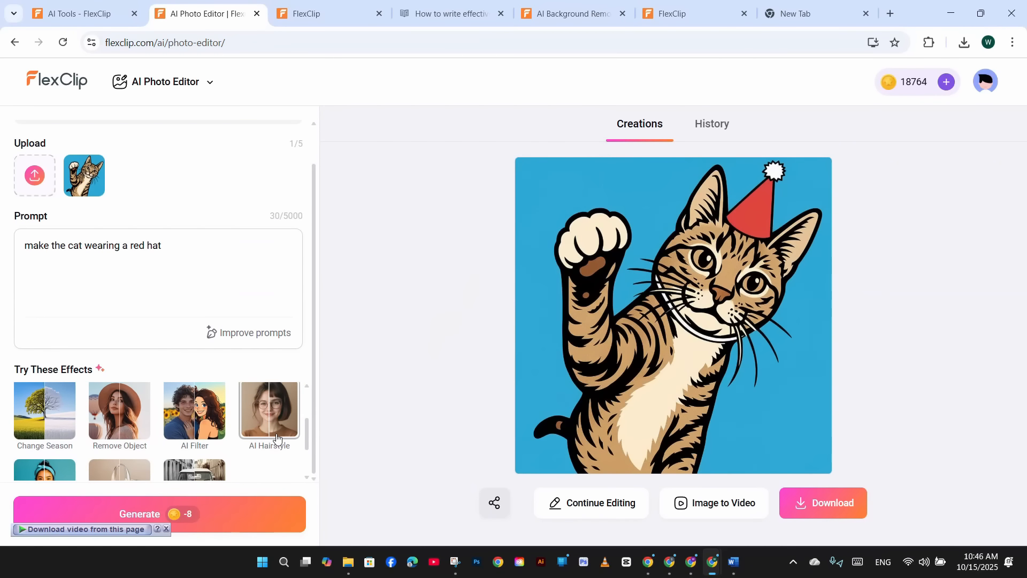
scroll(270, 436, "up", 3)
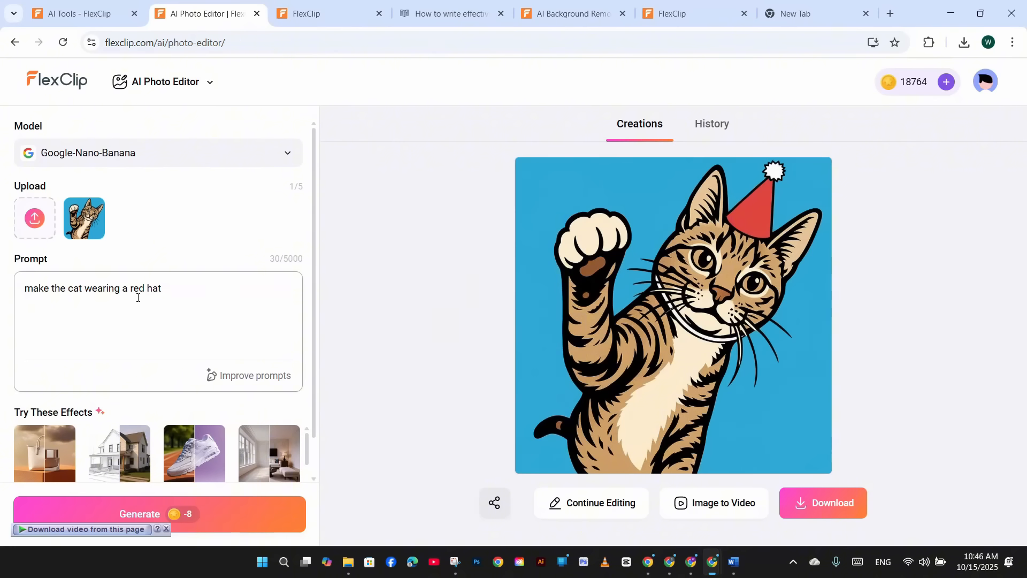
Switch the model to Bytedance-Seedream-4 and generate the red hat edit again from the same prompt.
left_click(284, 152)
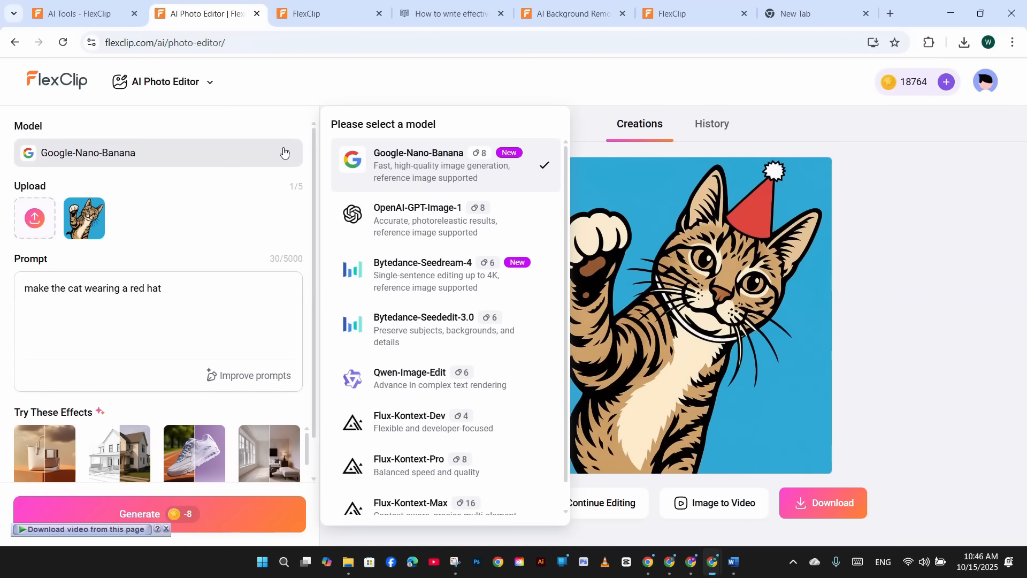
left_click(389, 272)
left_click(225, 307)
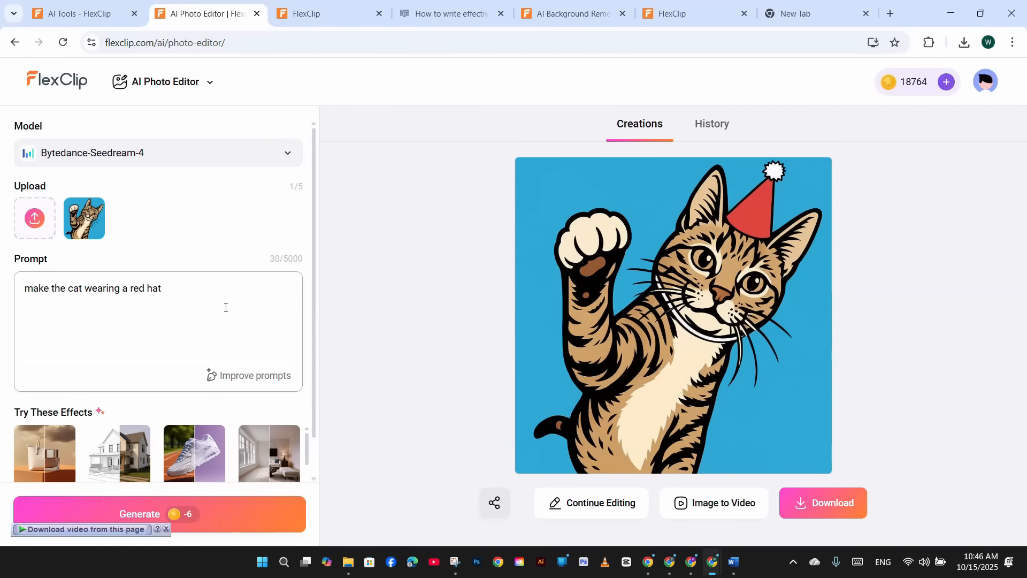
left_click(217, 514)
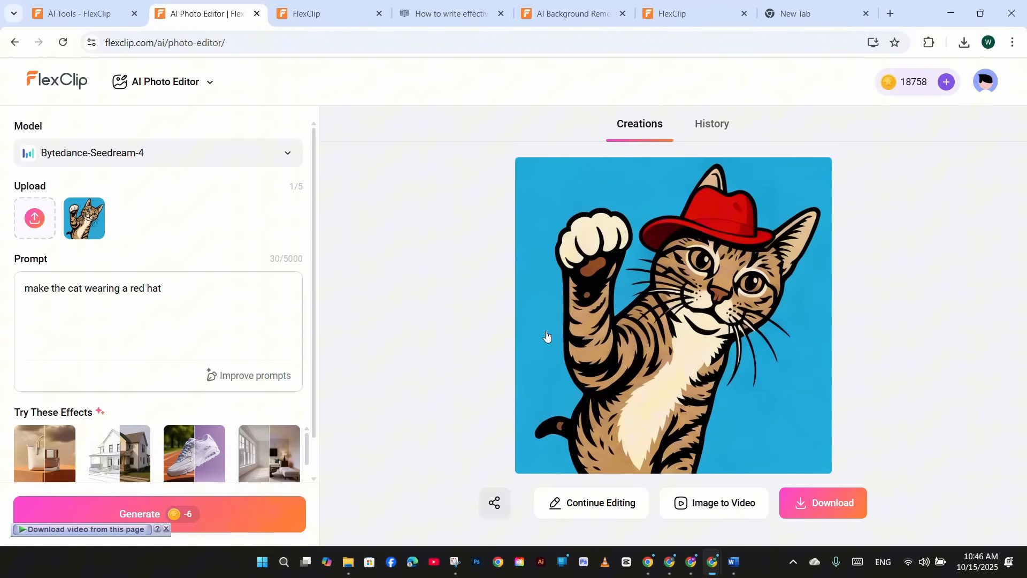
Continue editing the cat image with the red brimmed hat and generate it with the prompt "add sunglasses".
mouse_move(197, 287)
left_mouse_down()
mouse_move(9, 289)
mouse_move(199, 291)
left_mouse_up()
mouse_move(794, 176)
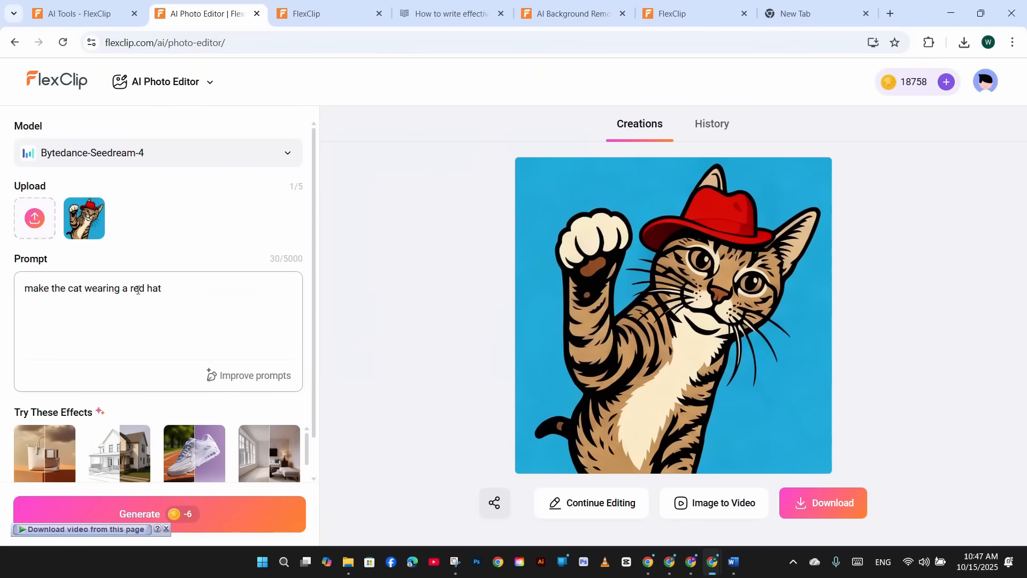
left_click_drag(163, 289, 1, 292)
type("add sunglasses")
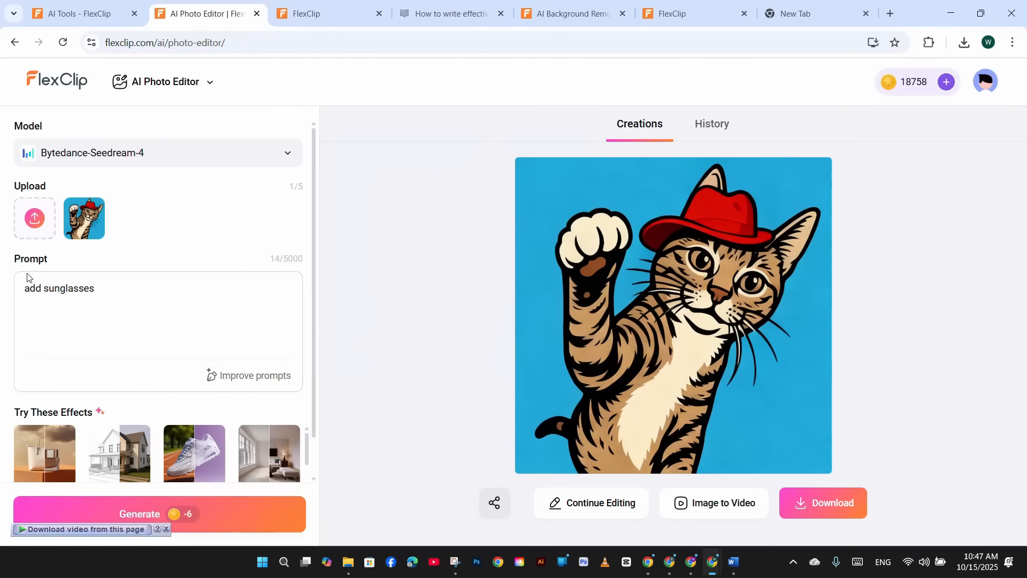
left_click(184, 526)
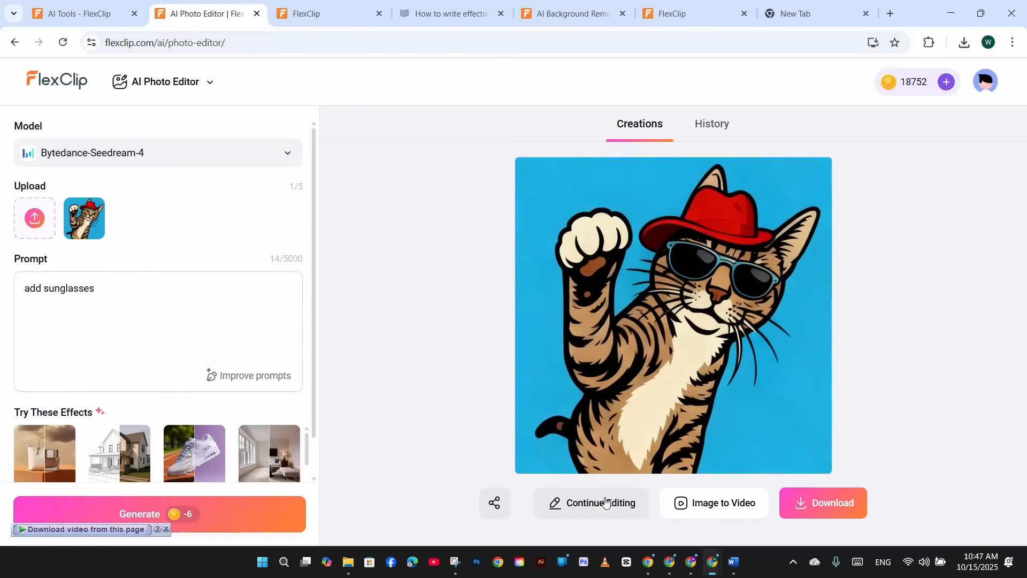
Replace the prompt with a request to convert this to a t-shirt design with proper text in a cool bubbly font, and improve it with AI.
left_click_drag(123, 289, 1, 287)
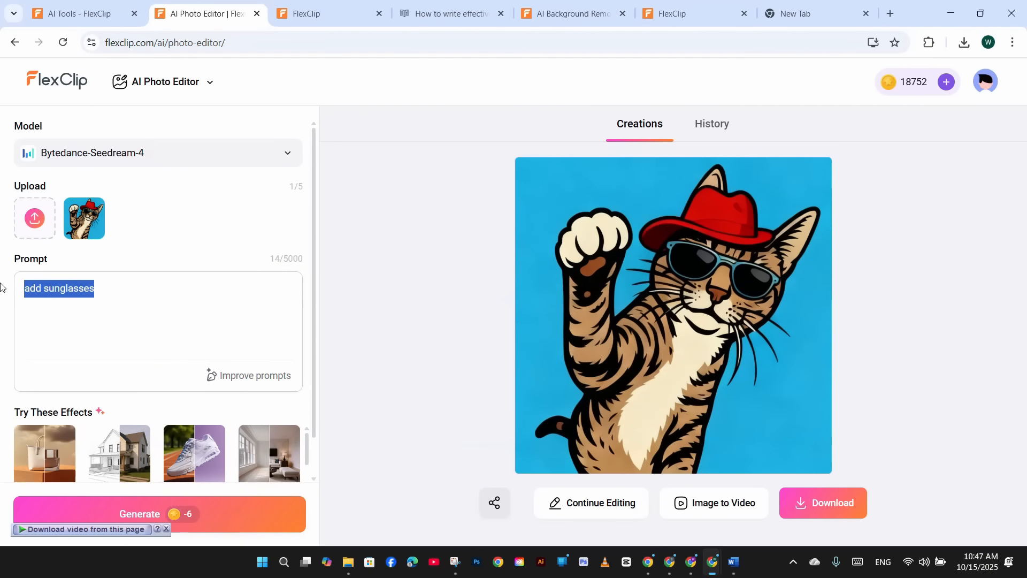
left_click(262, 377)
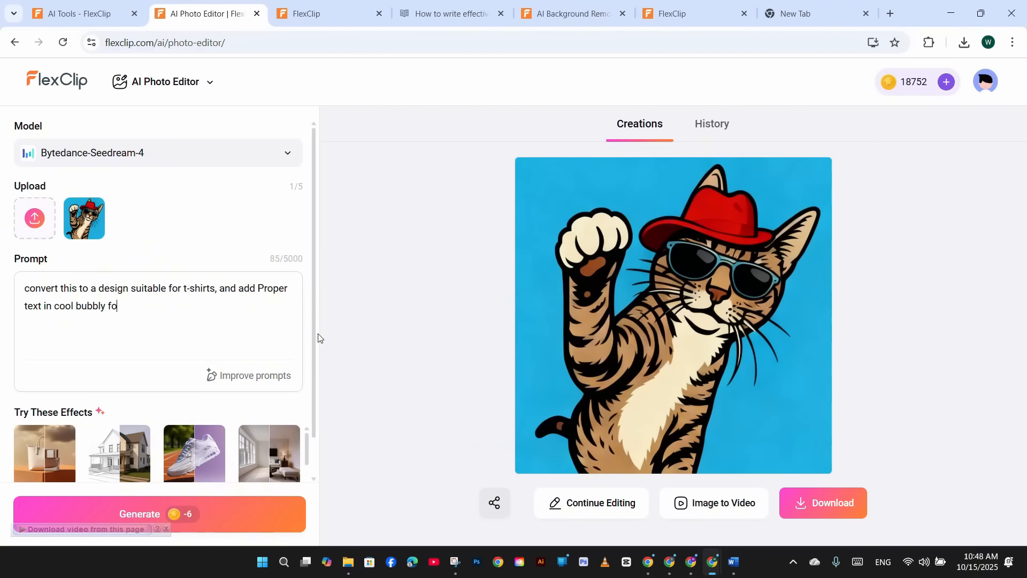
left_click(260, 377)
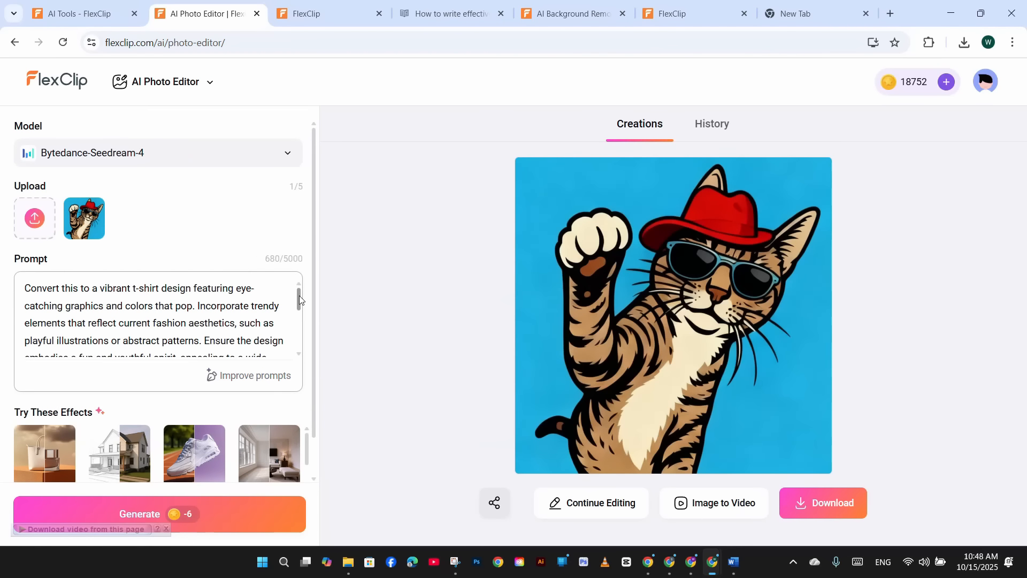
Add "No t-shirt mockup" to the end of the improved prompt and generate the design.
left_click_drag(299, 295, 287, 348)
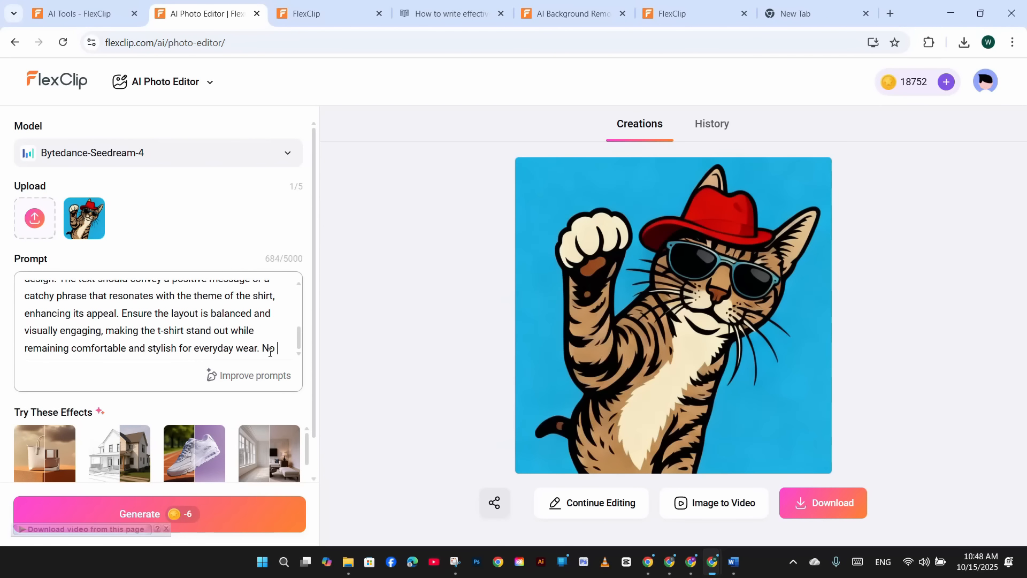
type("No t-shirt mockup")
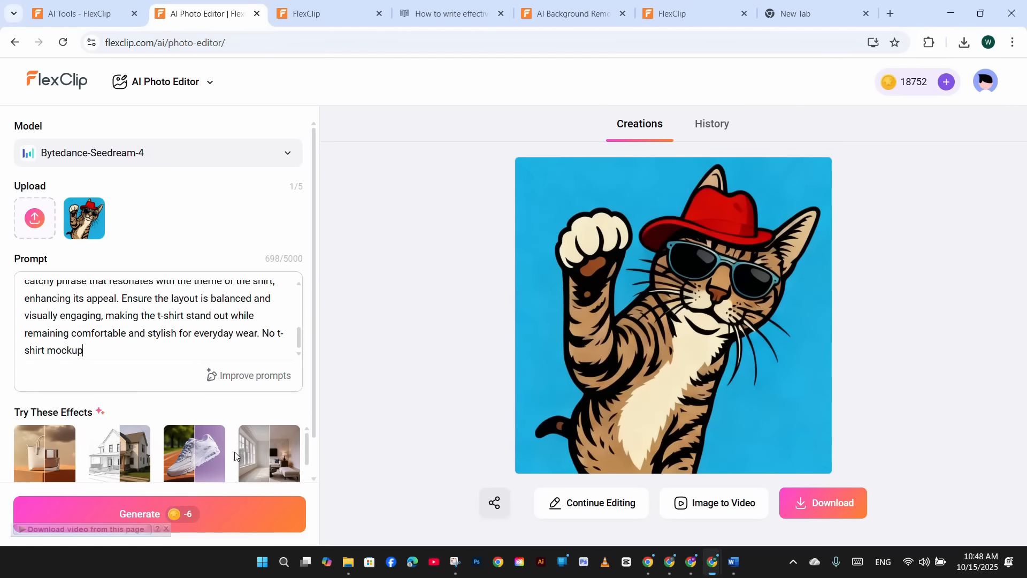
left_click(219, 515)
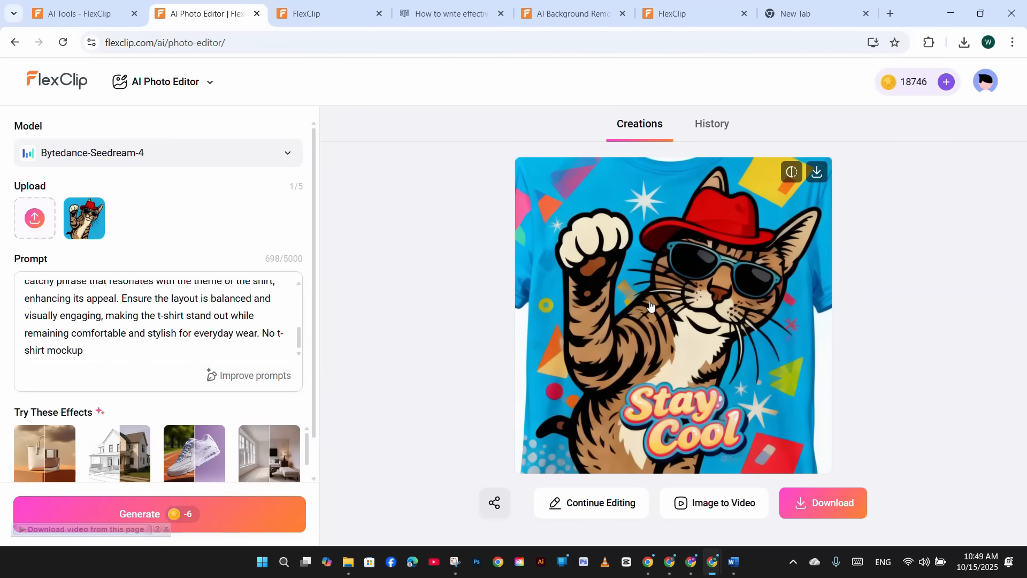
View the "Stay Cool" cat design enlarged, download it, and close the preview.
left_click(711, 282)
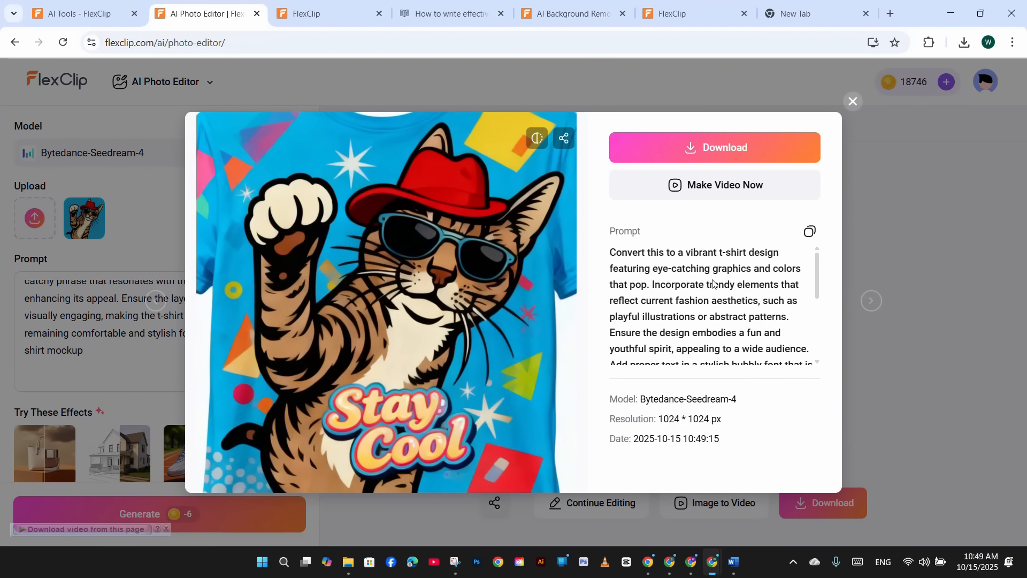
left_click(729, 155)
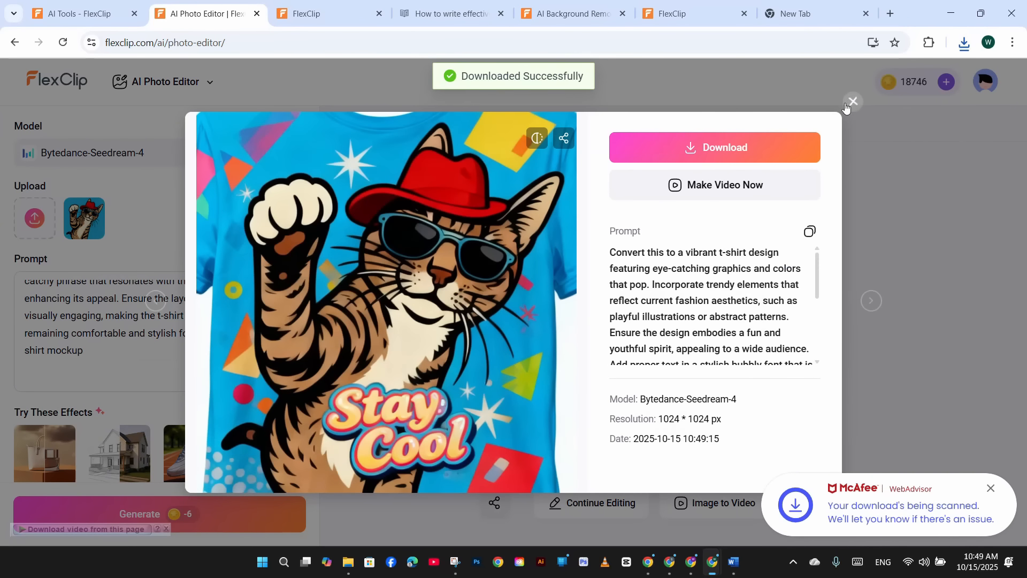
left_click(846, 106)
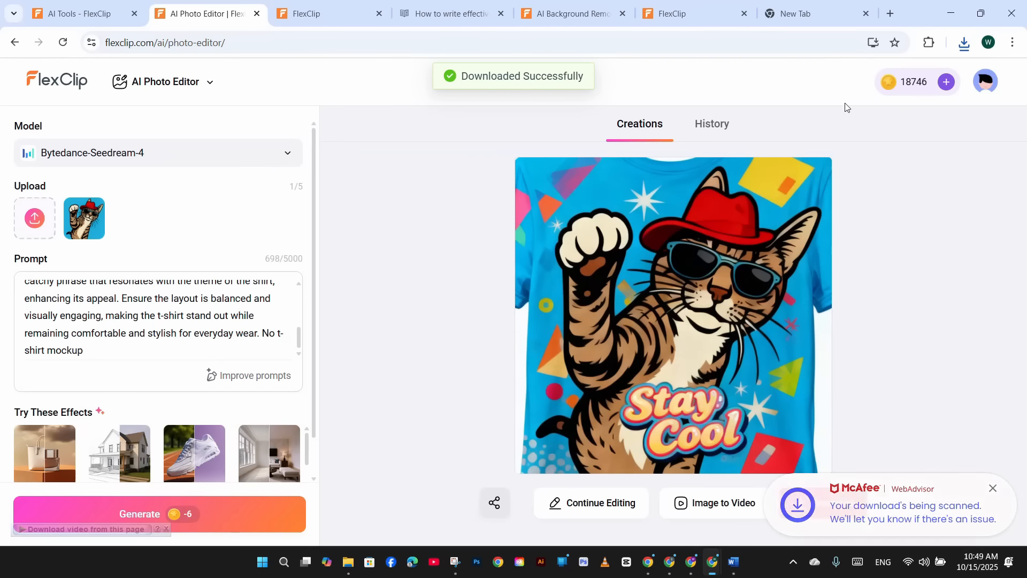
Switch the model to Google-Nano-Banana and generate the t-shirt design from the same image and prompt.
left_click(276, 160)
left_click(380, 171)
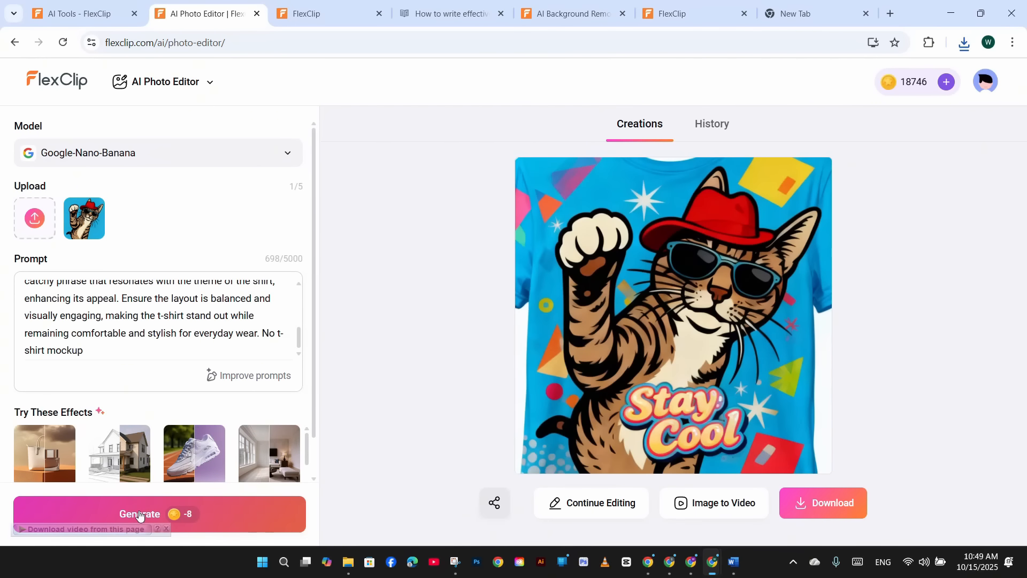
left_click(139, 514)
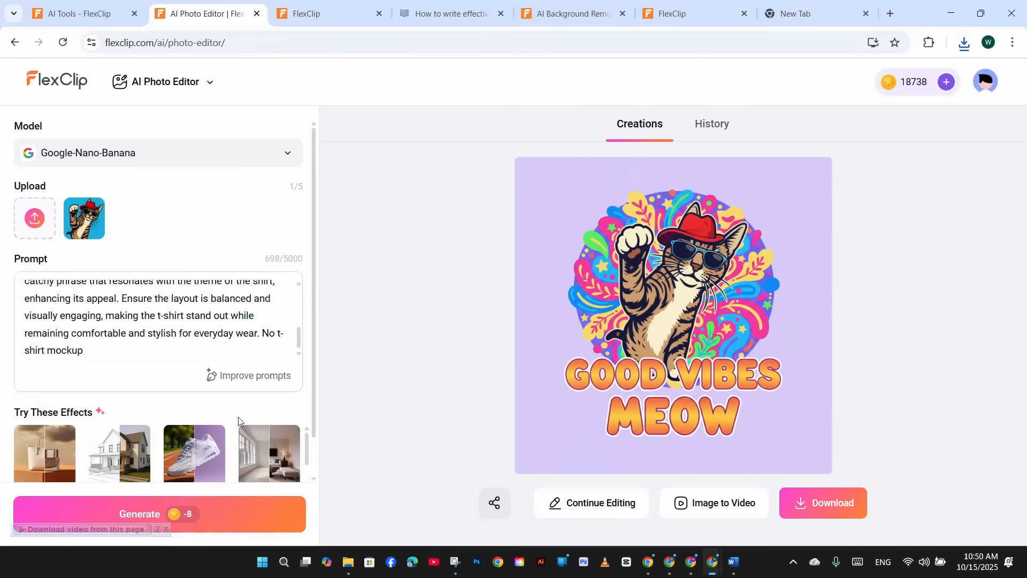
Switch the AI Photo Editor model to OpenAI-GPT-Image-1.
left_click(218, 159)
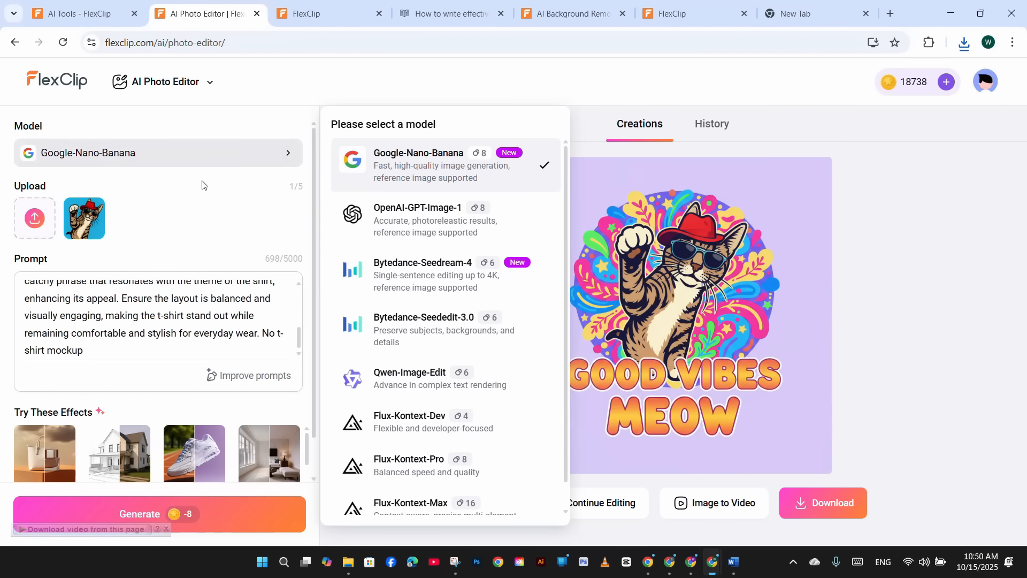
left_click(376, 231)
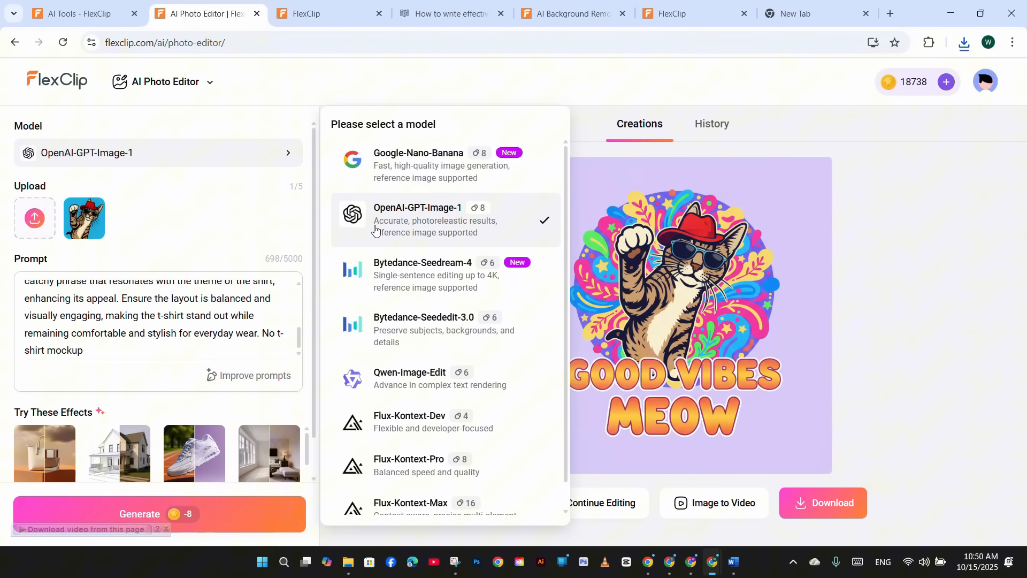
left_click(284, 339)
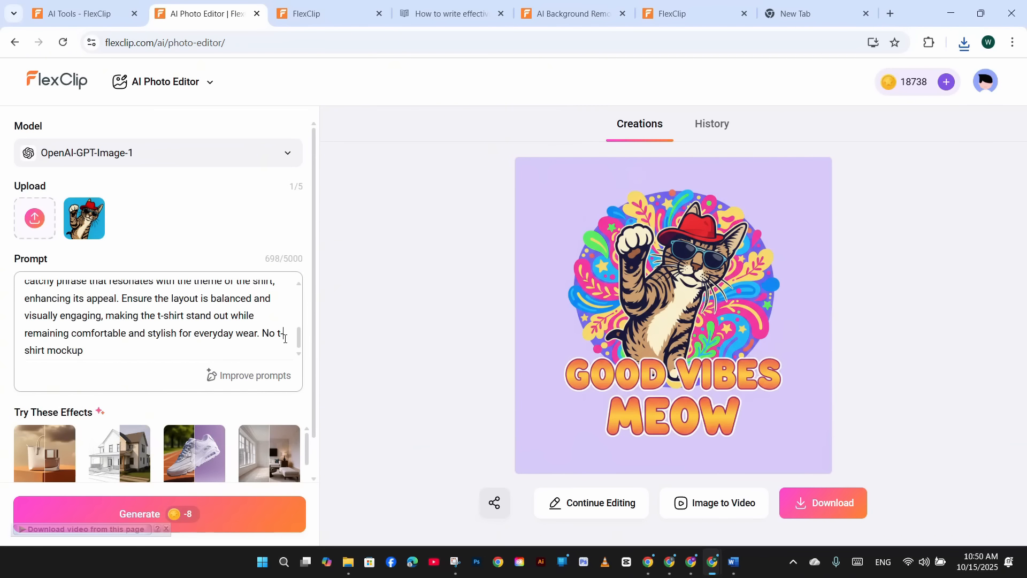
Return to the FlexClip home dashboard and open AI Image to Image from its AI tools.
left_click(67, 81)
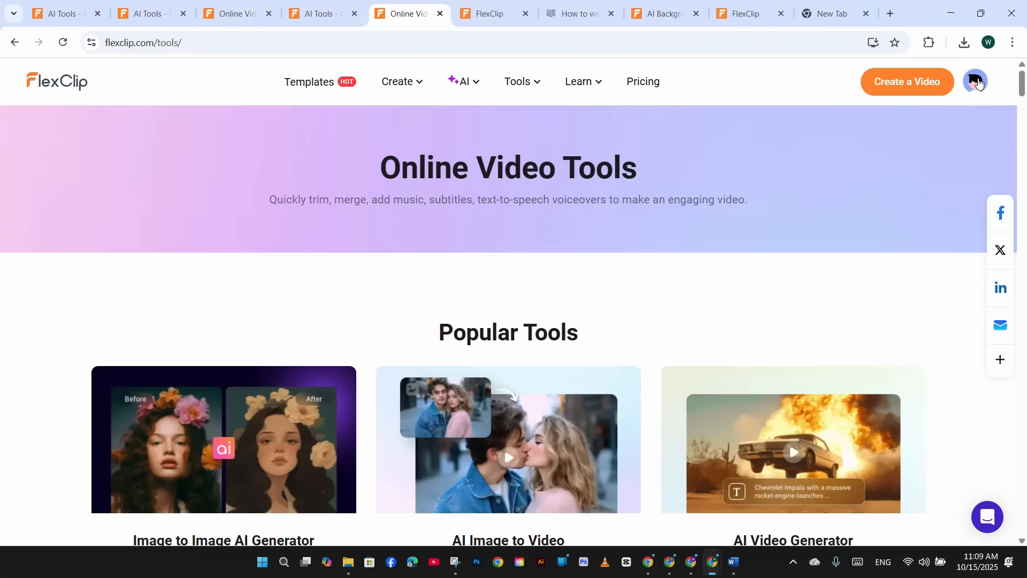
mouse_move(979, 83)
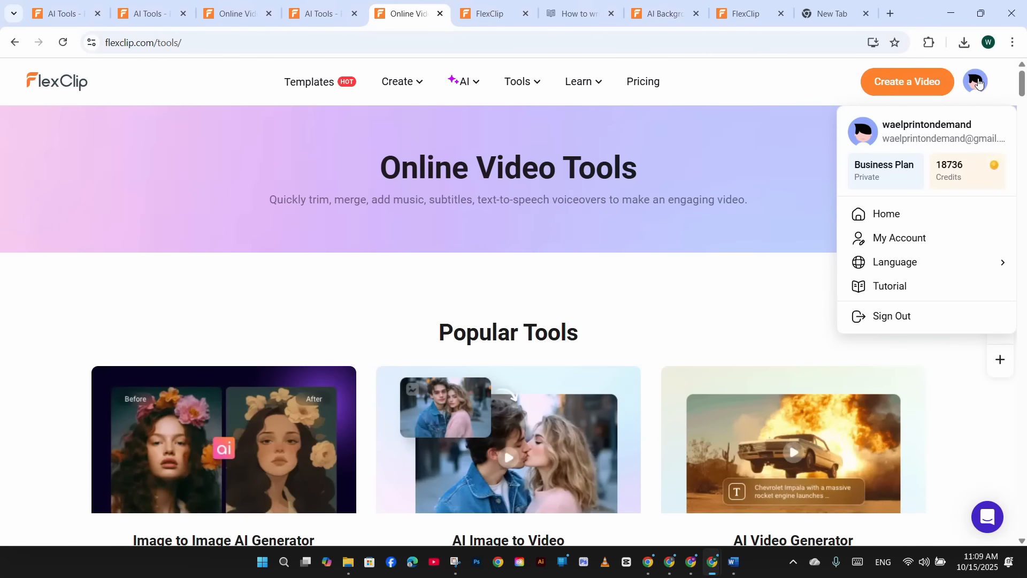
left_click(904, 209)
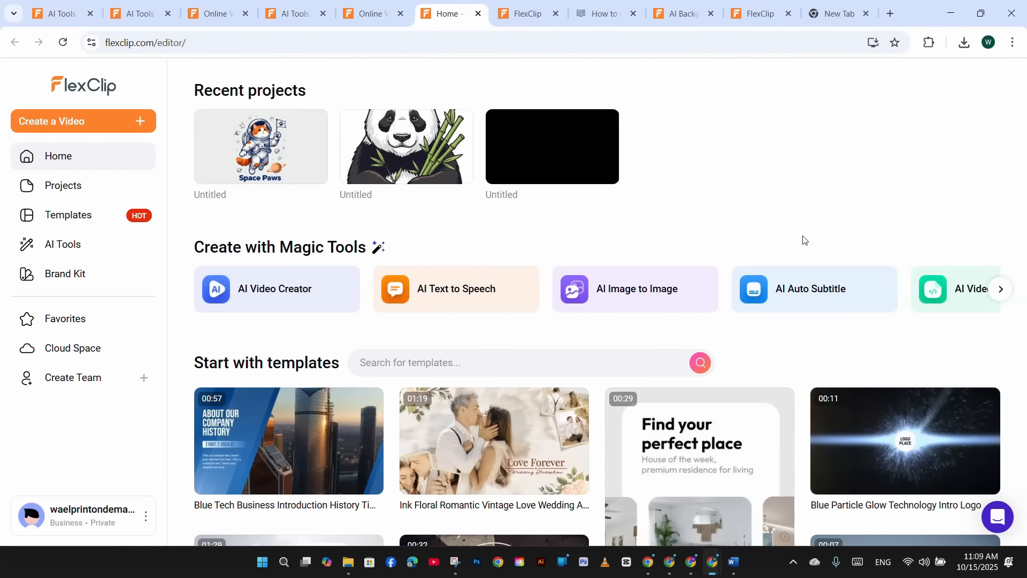
left_click(63, 246)
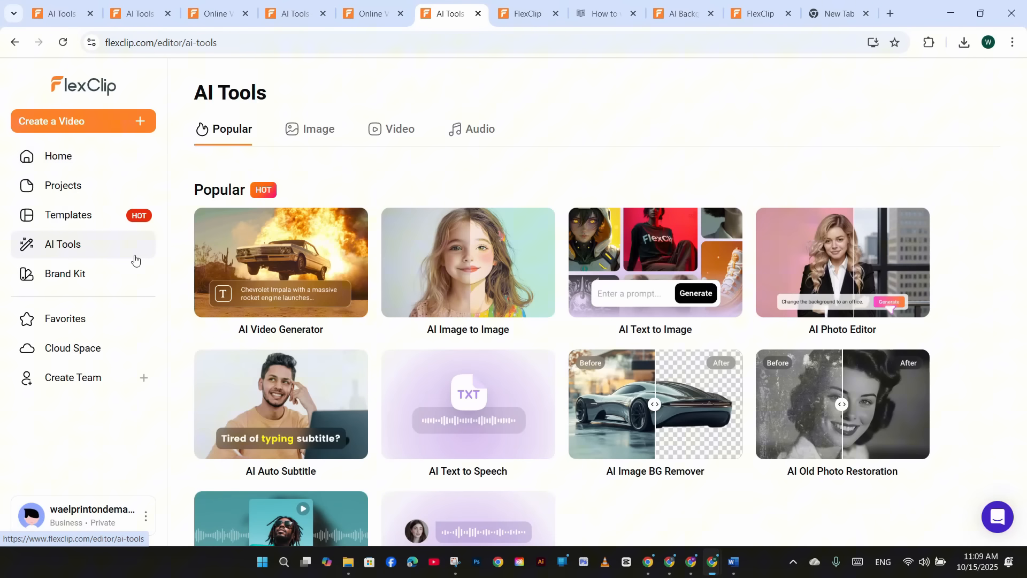
left_click(461, 278)
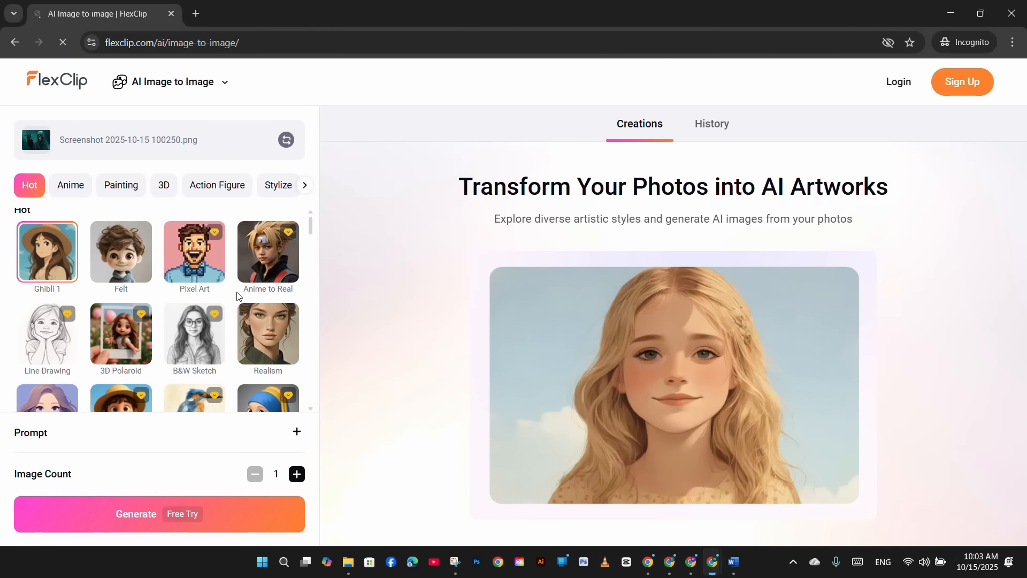
Browse the Hot, Anime and Painting styles available for the uploaded image.
scroll(237, 296, "down", 1)
scroll(208, 304, "down", 3)
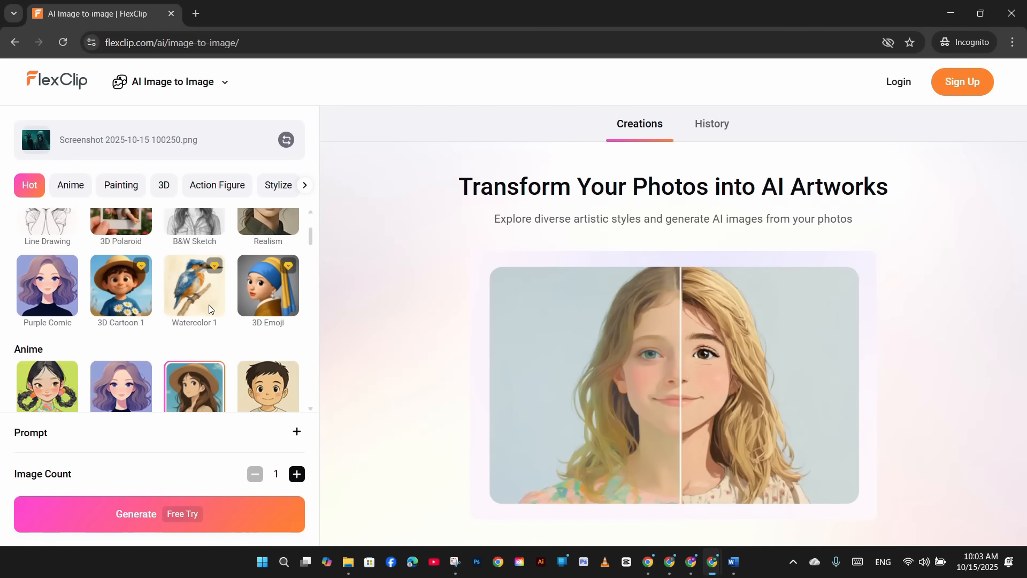
scroll(208, 309, "down", 3)
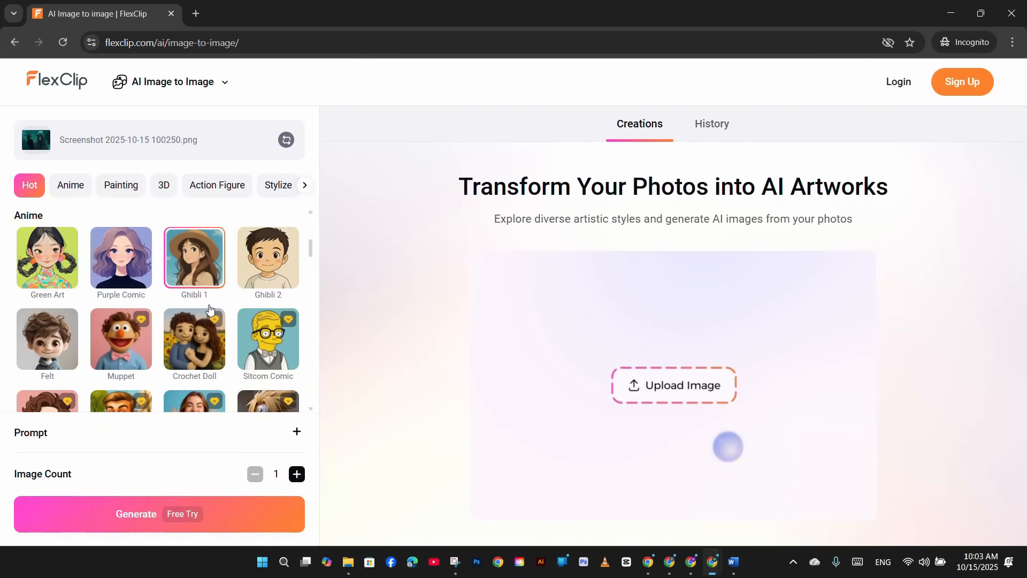
scroll(210, 309, "down", 3)
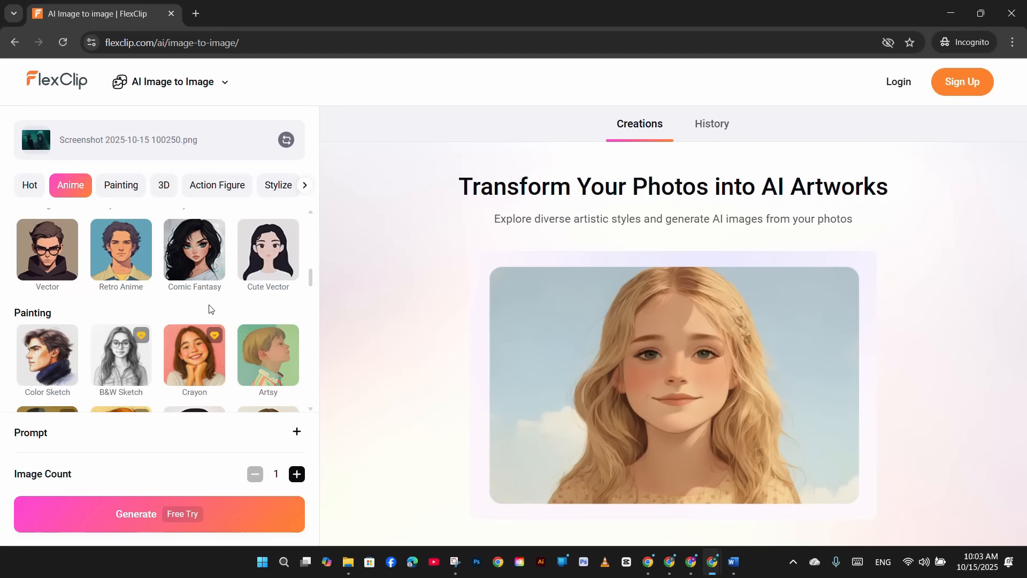
scroll(208, 308, "down", 2)
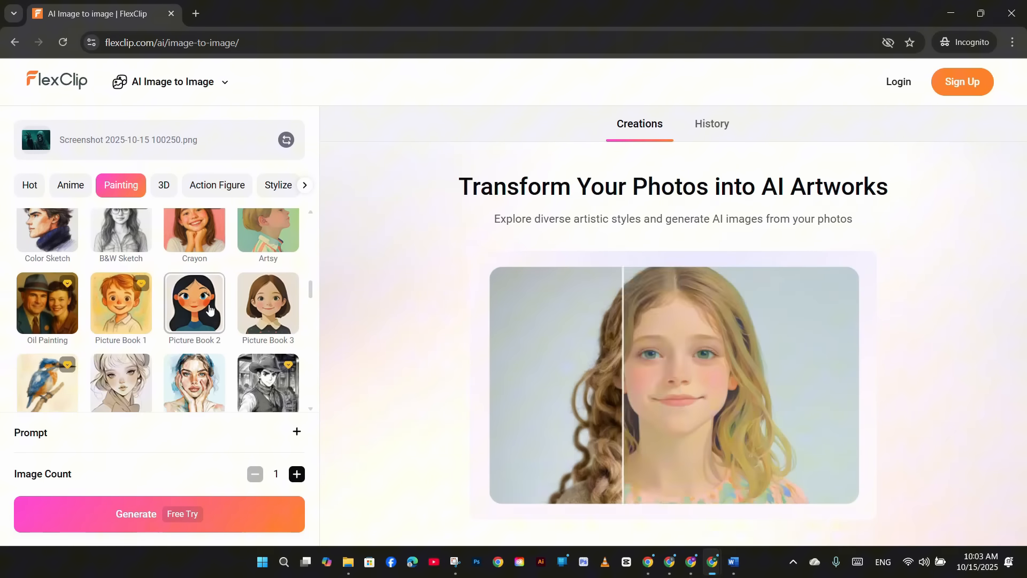
scroll(209, 309, "down", 3)
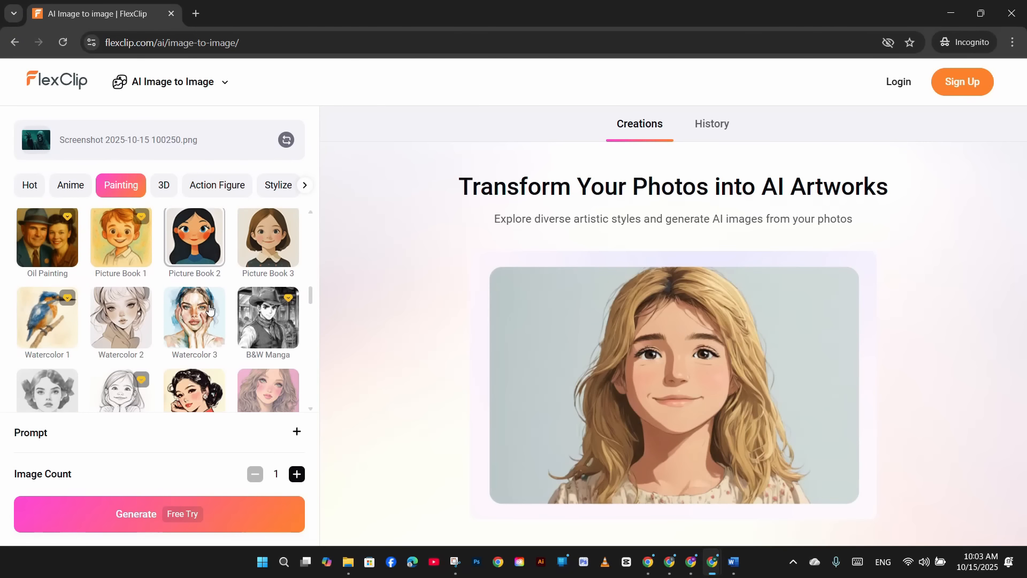
mouse_move(310, 301)
left_mouse_down()
mouse_move(322, 360)
mouse_move(325, 305)
left_mouse_up()
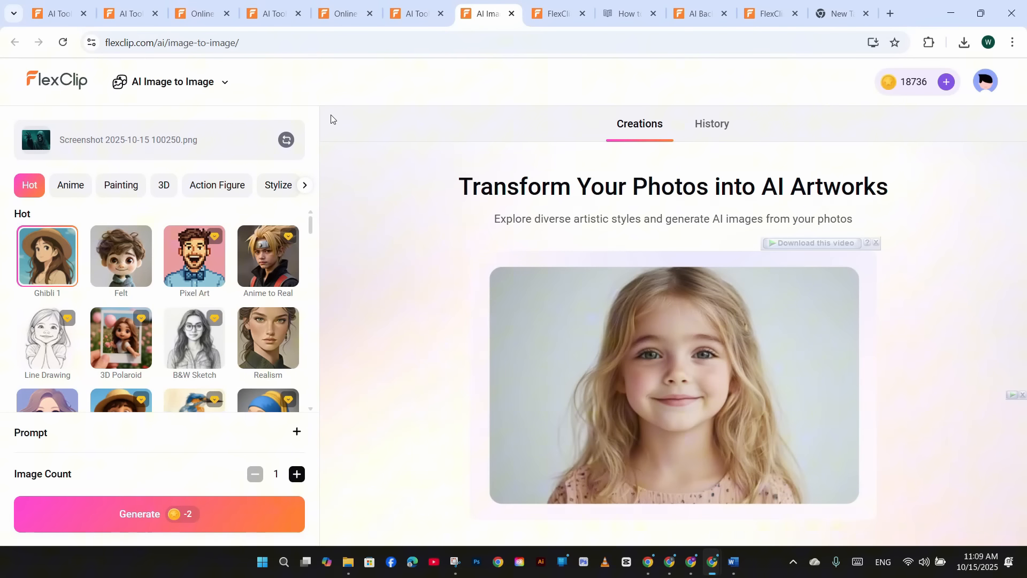
Apply the B&W Sketch style to the uploaded hooded skeleton image, generate one result, and compare it with the original.
mouse_move(24, 144)
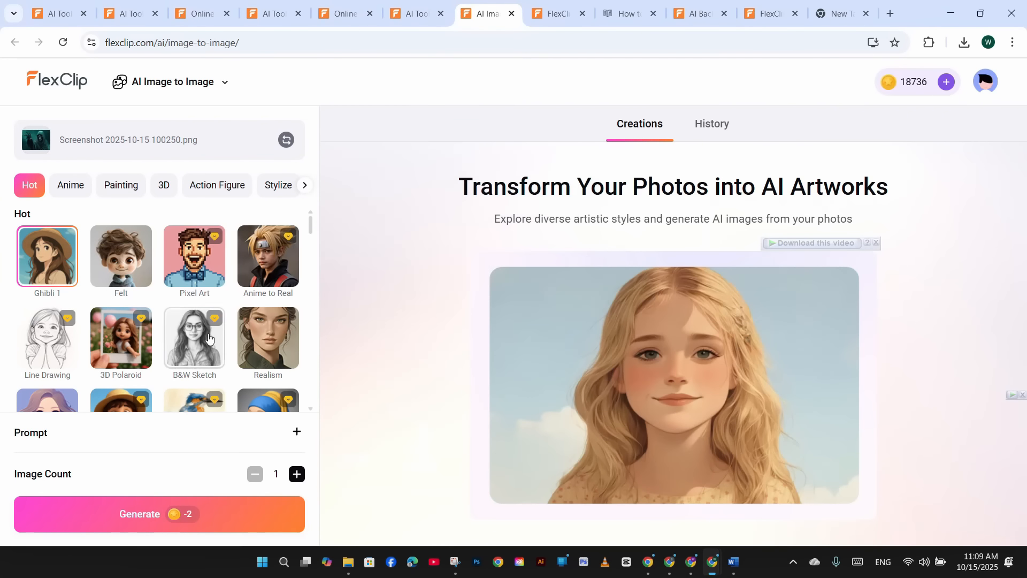
left_click(200, 354)
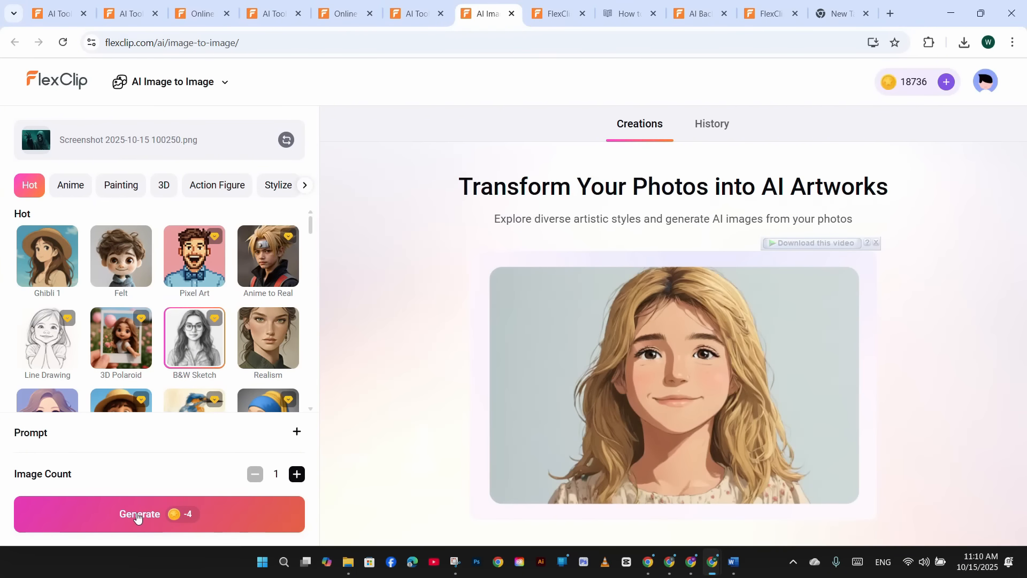
left_click(137, 515)
mouse_move(32, 138)
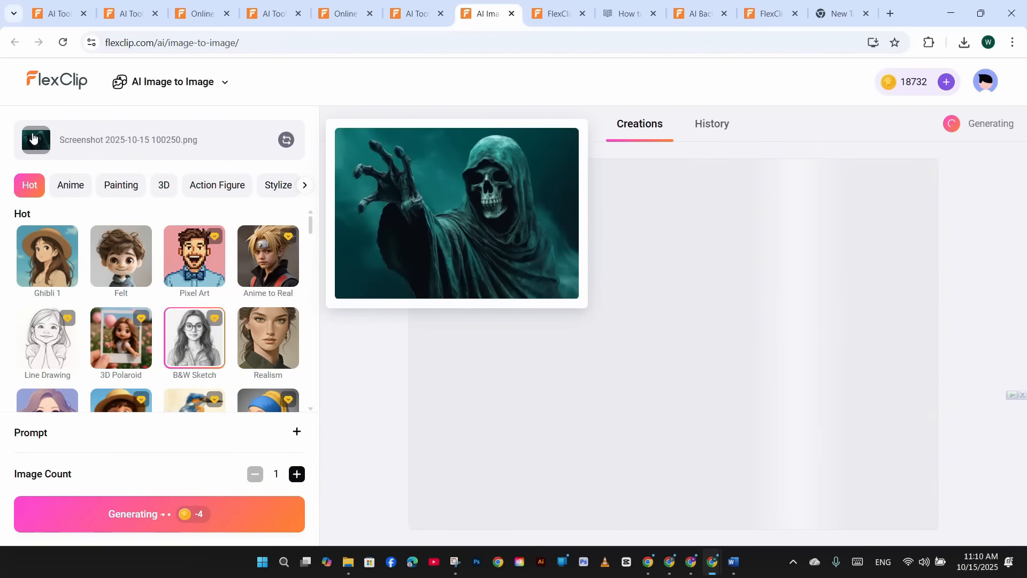
mouse_move(310, 224)
left_mouse_down()
mouse_move(332, 404)
mouse_move(329, 179)
left_mouse_up()
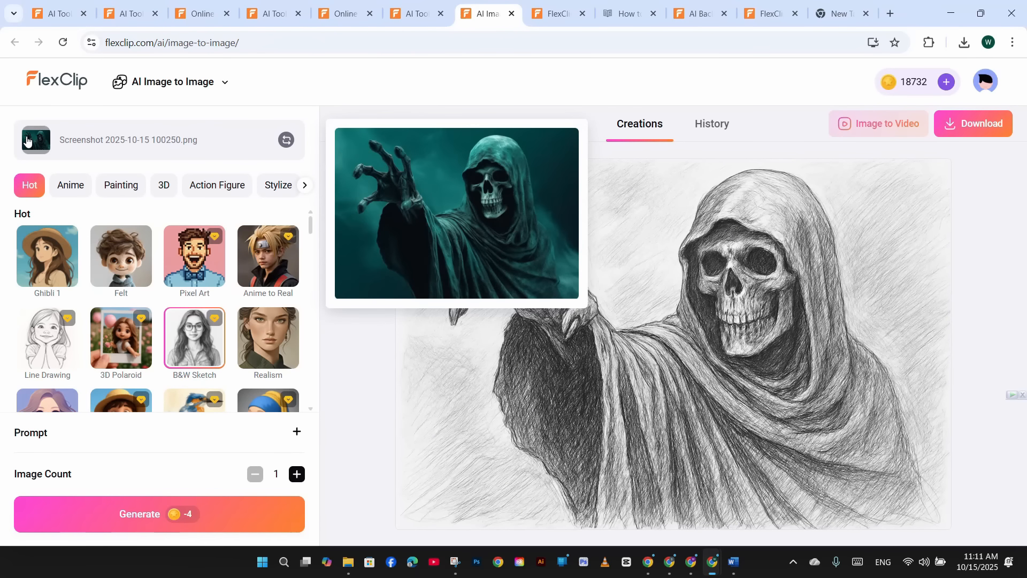
View the newest skeleton sketch enlarged from the generation history, and close the preview.
left_click(711, 124)
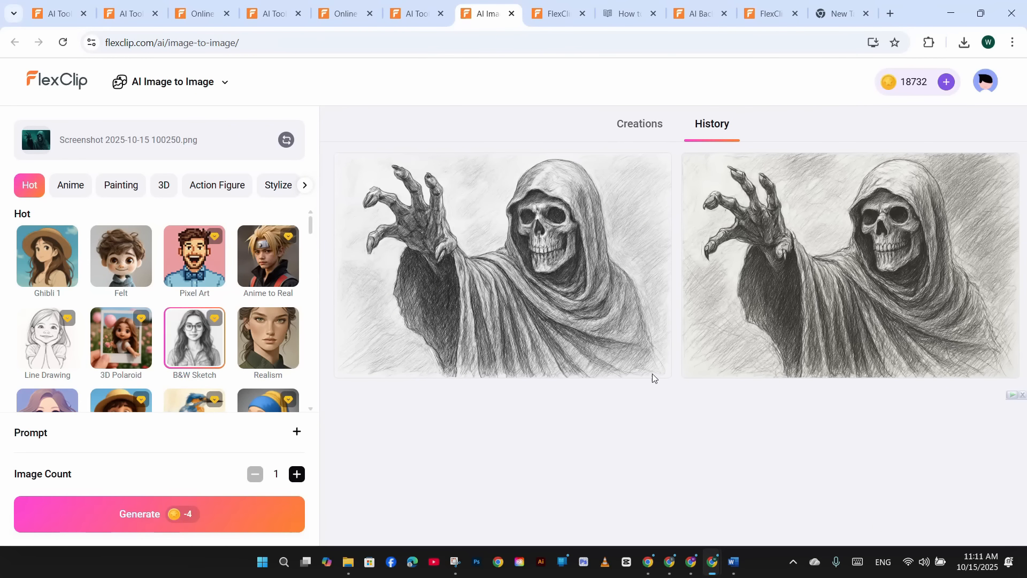
left_click(615, 321)
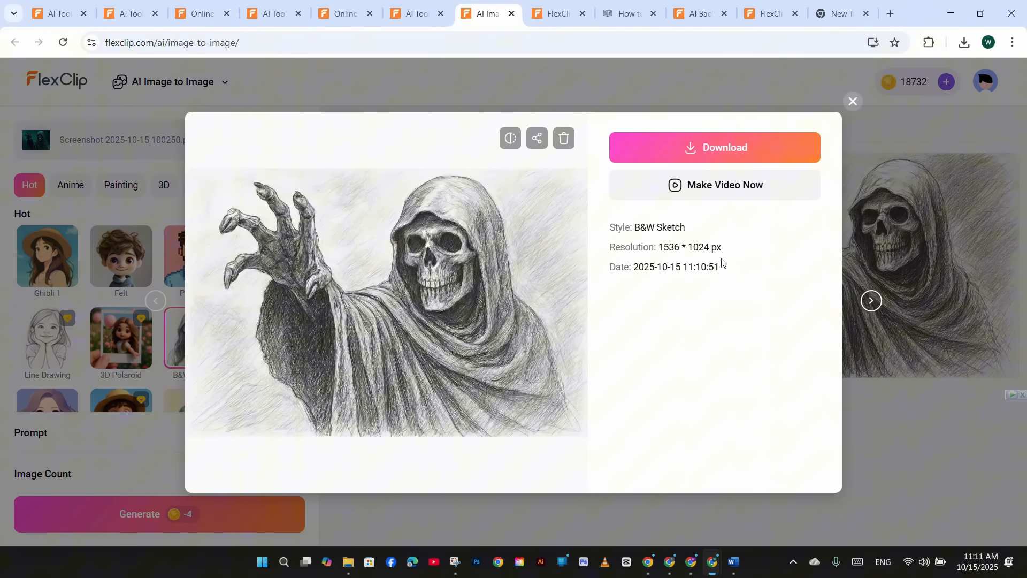
key("Escape")
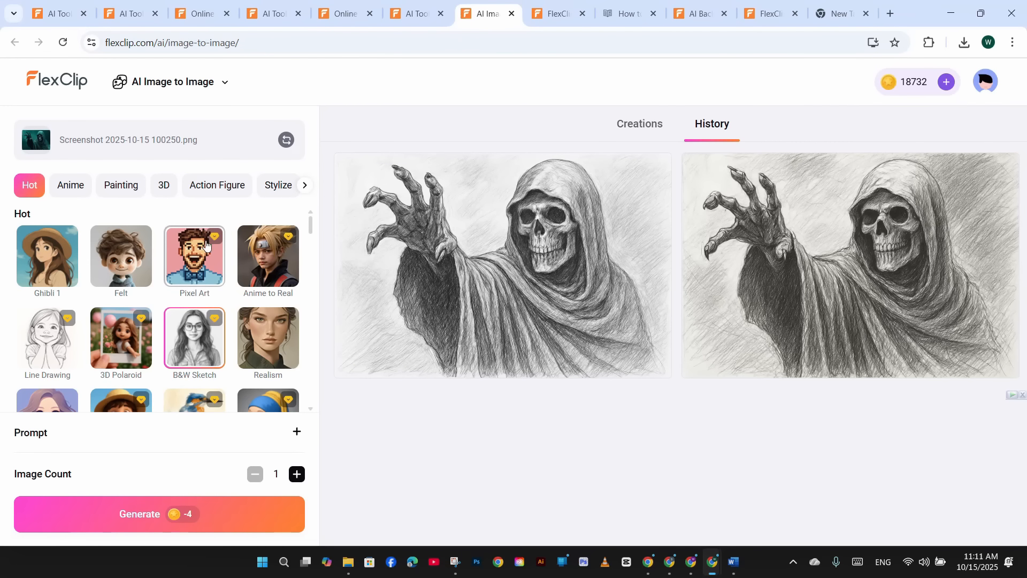
Look through the style list down to the 3D and Action Figure categories.
left_click_drag(312, 223, 319, 352)
scroll(75, 314, "down", 1)
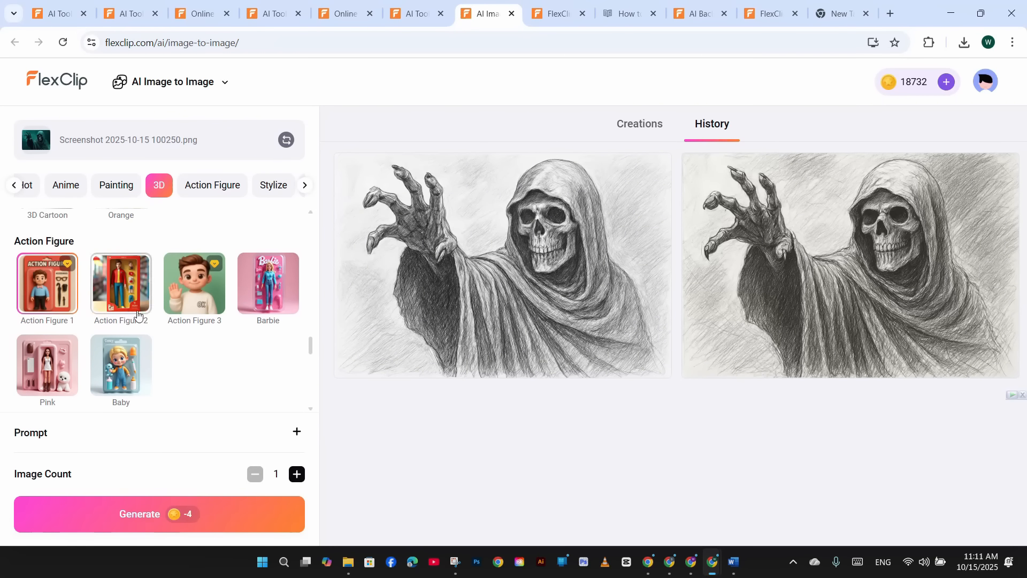
left_click(180, 512)
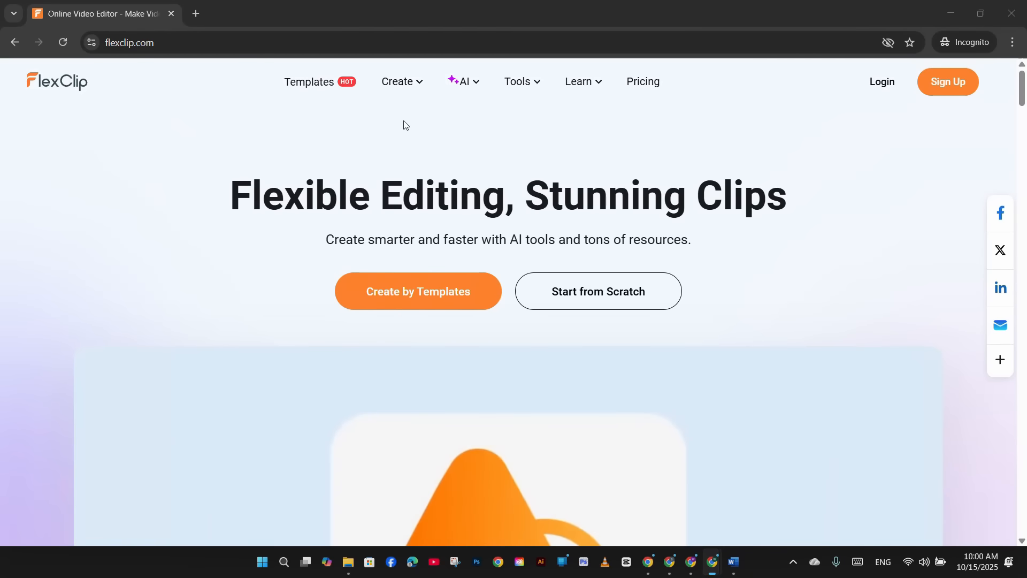
Open the Image to Image AI Generator page from the FlexClip homepage and start uploading an image.
mouse_move(385, 101)
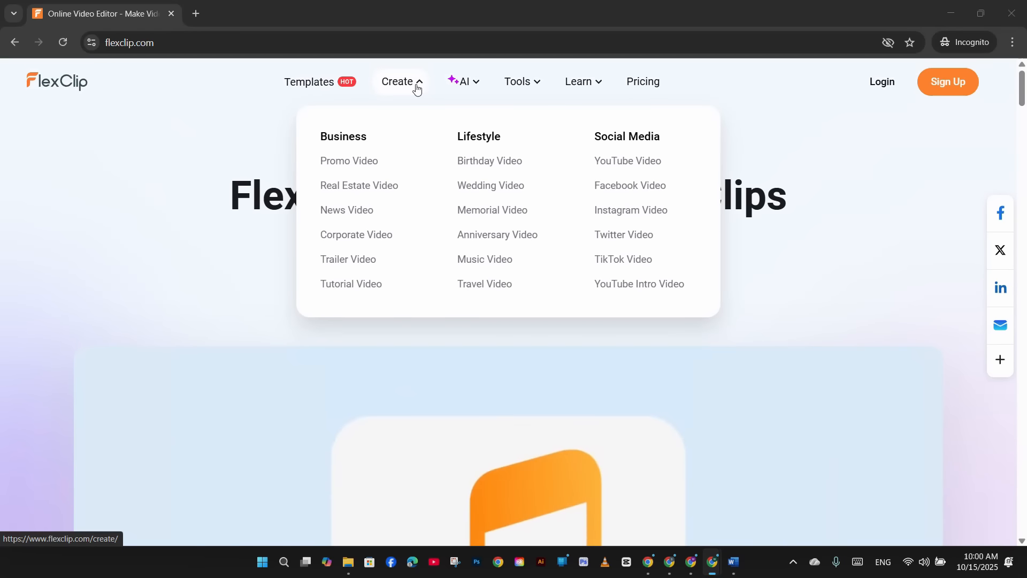
mouse_move(462, 84)
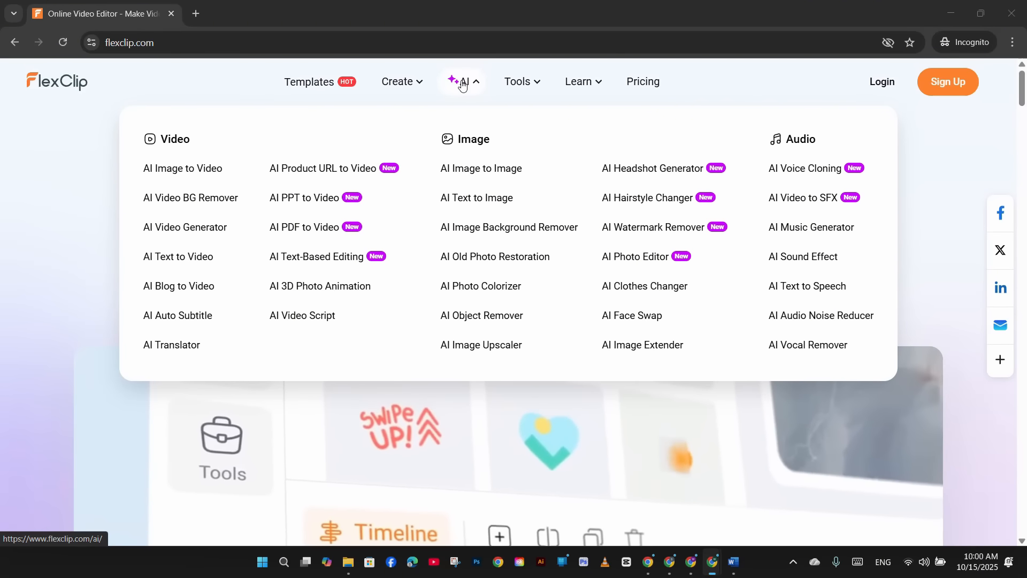
mouse_move(517, 82)
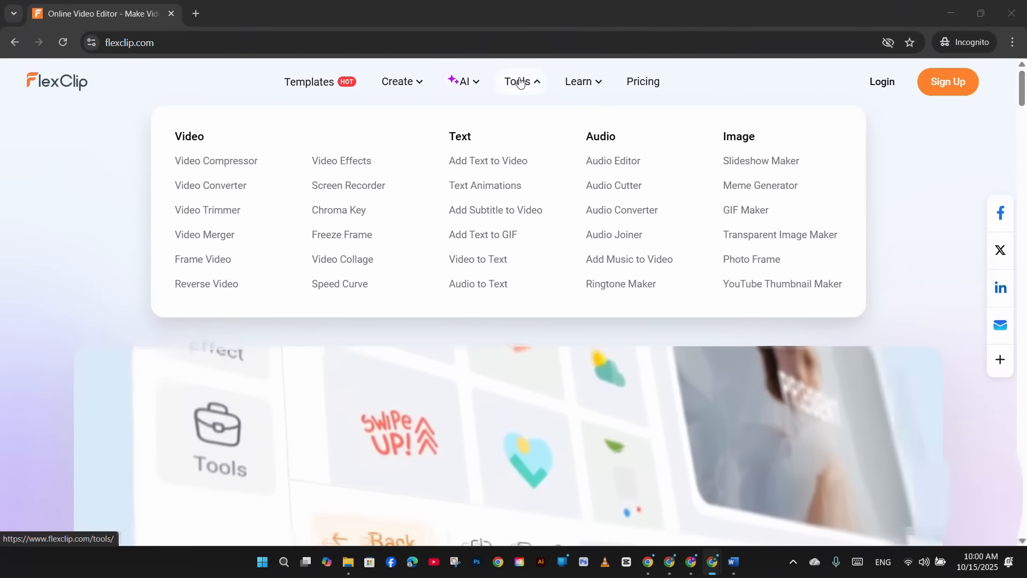
mouse_move(561, 81)
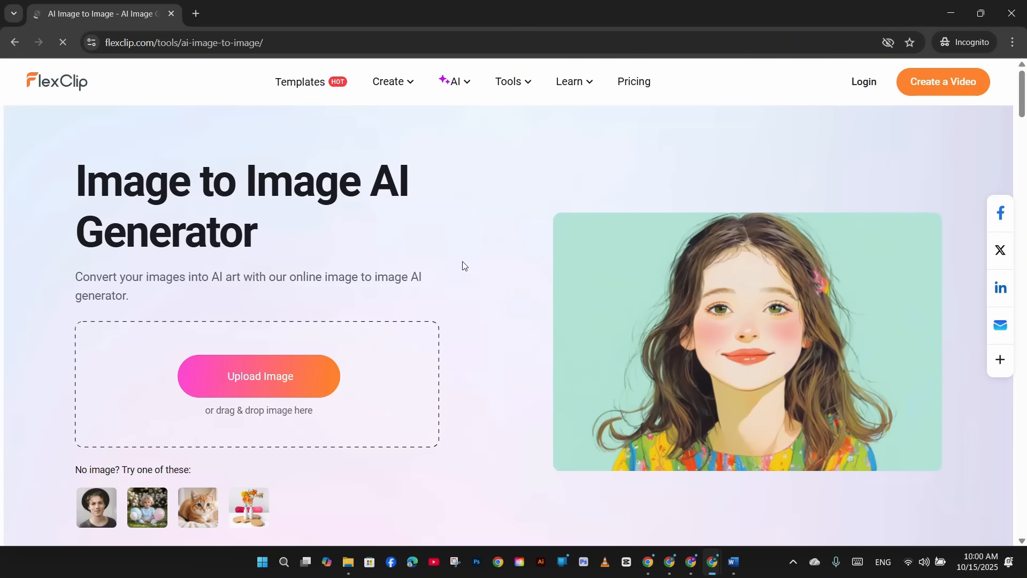
scroll(463, 266, "down", 1)
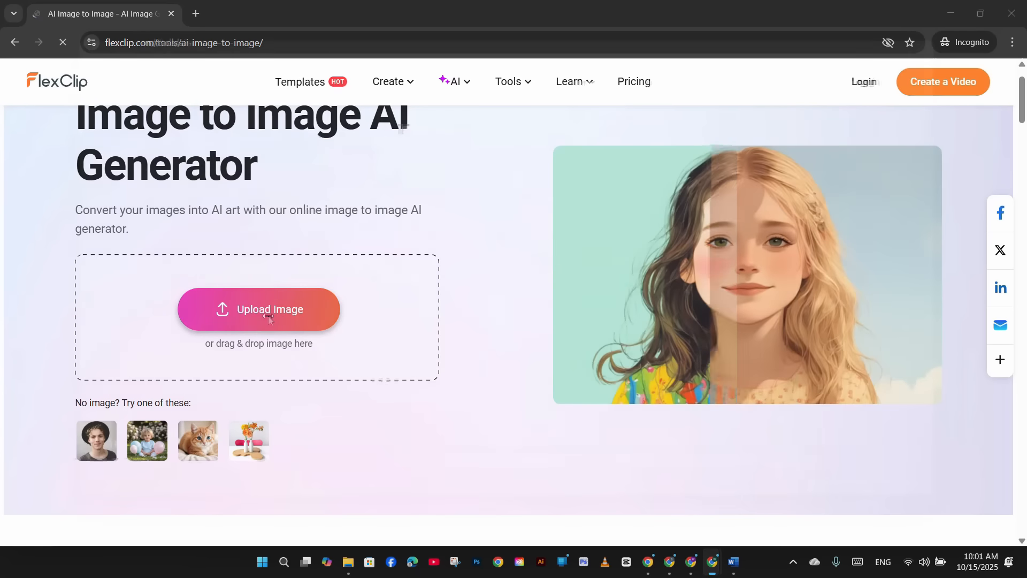
left_click(268, 315)
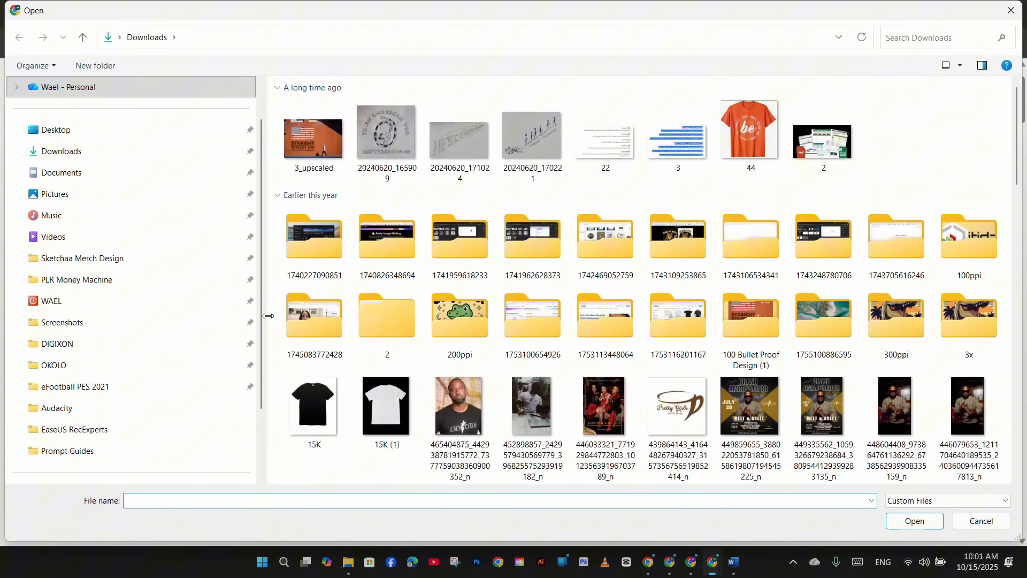